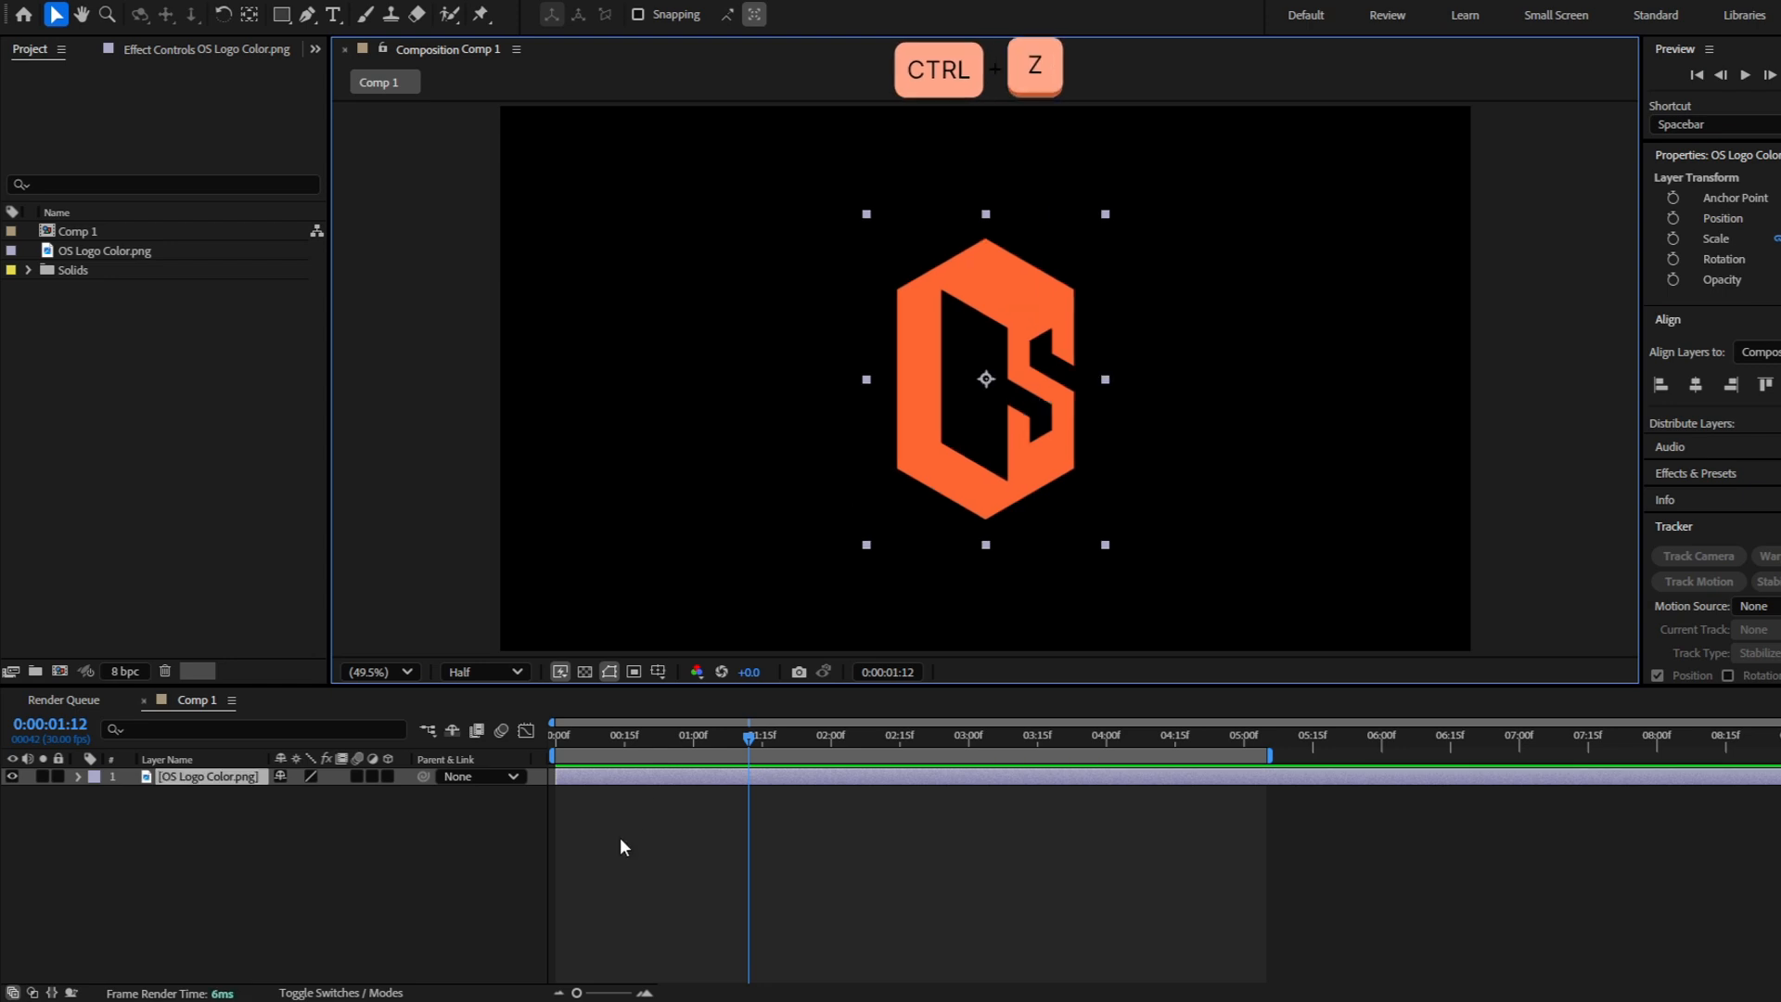
# Create a white 1920 × 1639 px solid layer named "Particles" above the logo layer
pyautogui.click(636, 778)
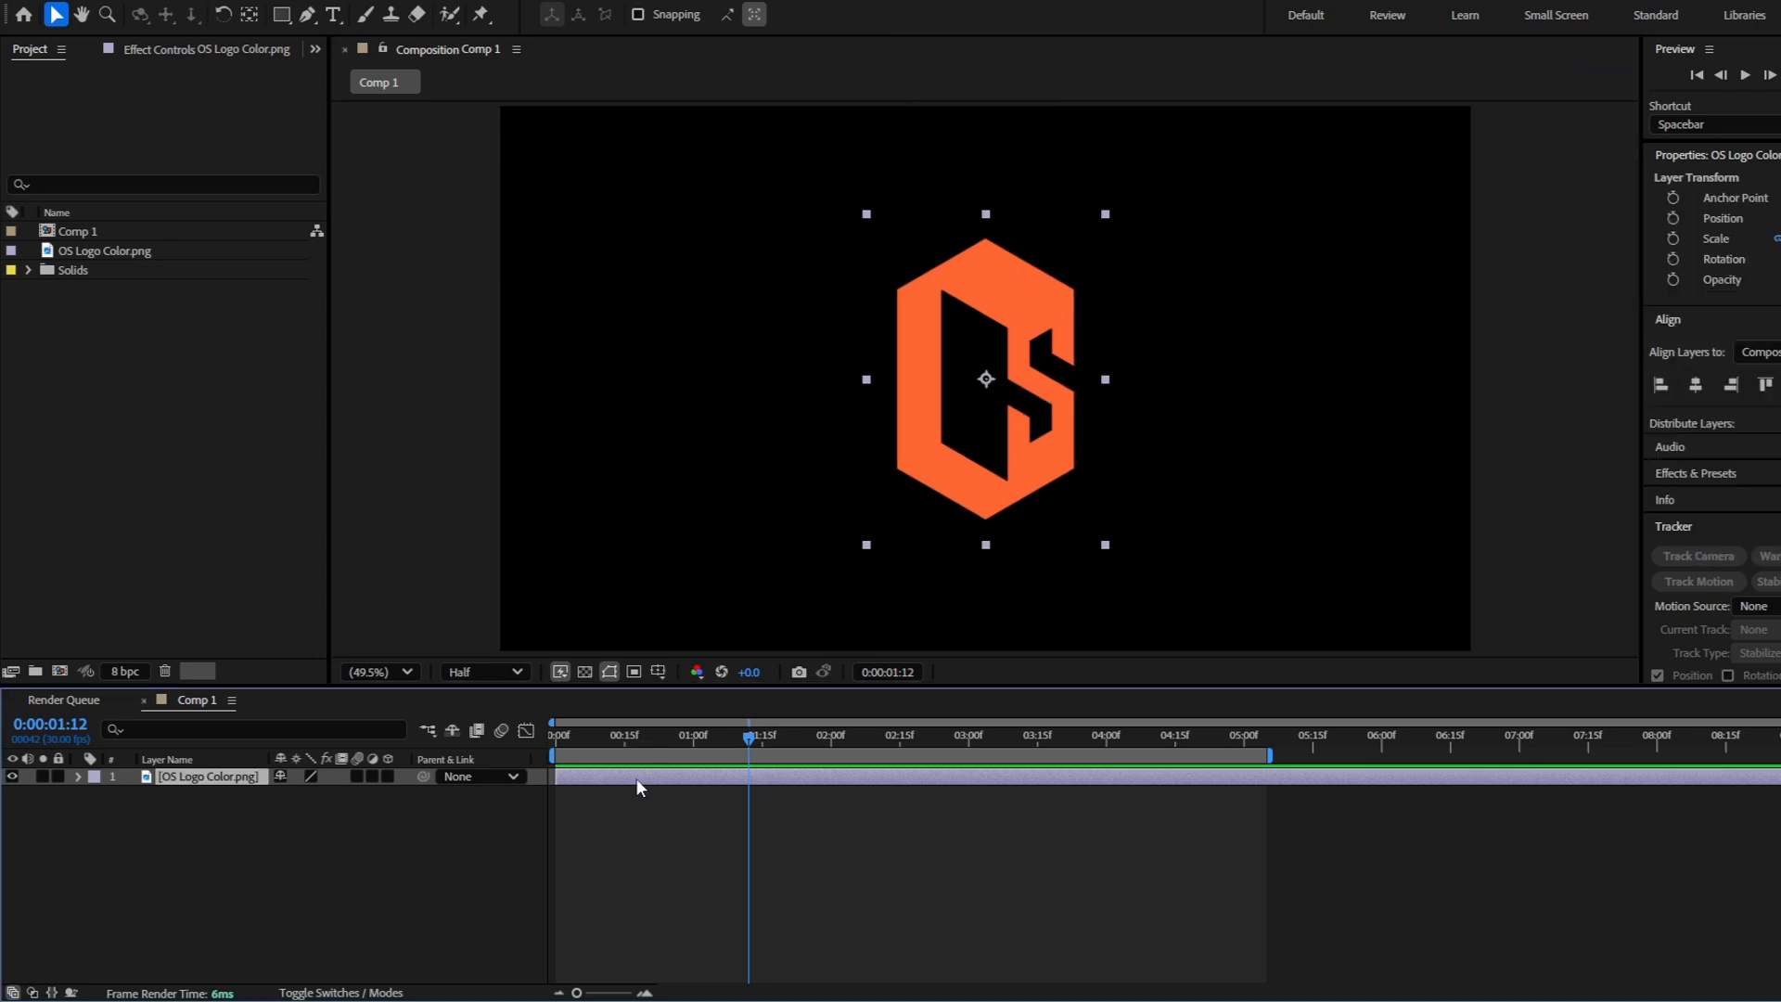
pyautogui.hotkey('ctrl', 'y')
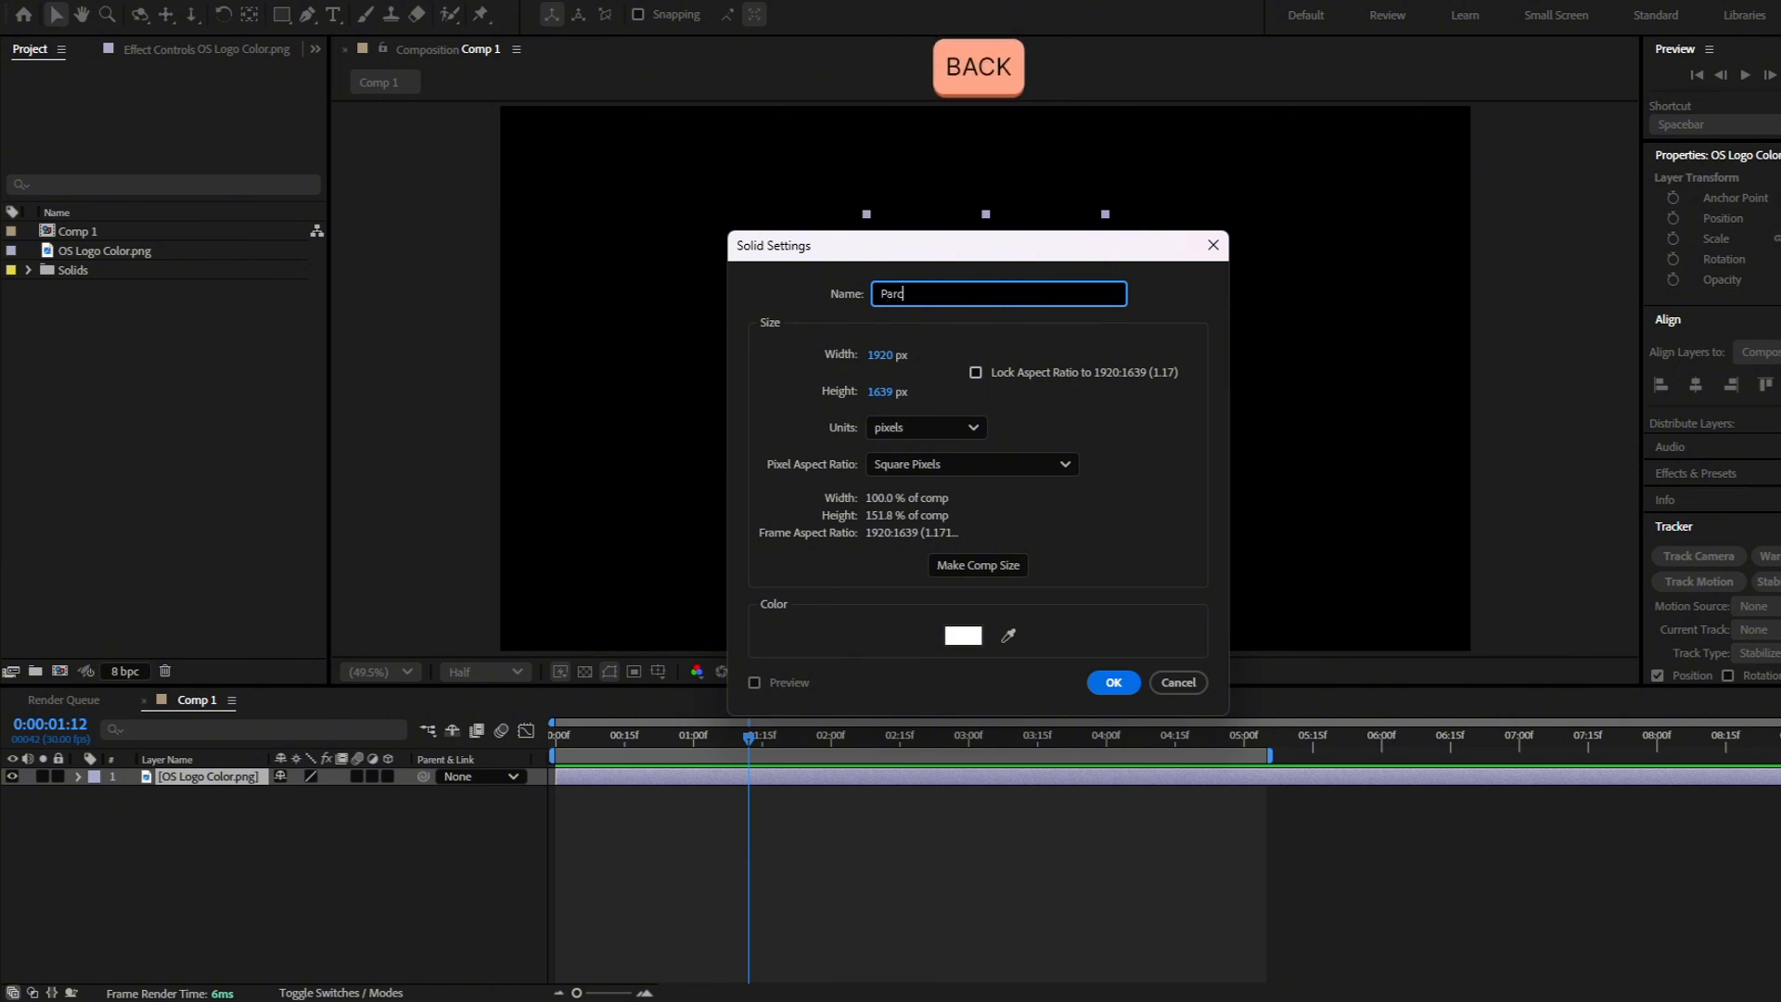
pyautogui.write('Particles')
pyautogui.press('Return')
# Apply the CC Particle Systems II effect to the Particles layer
pyautogui.press('F3')
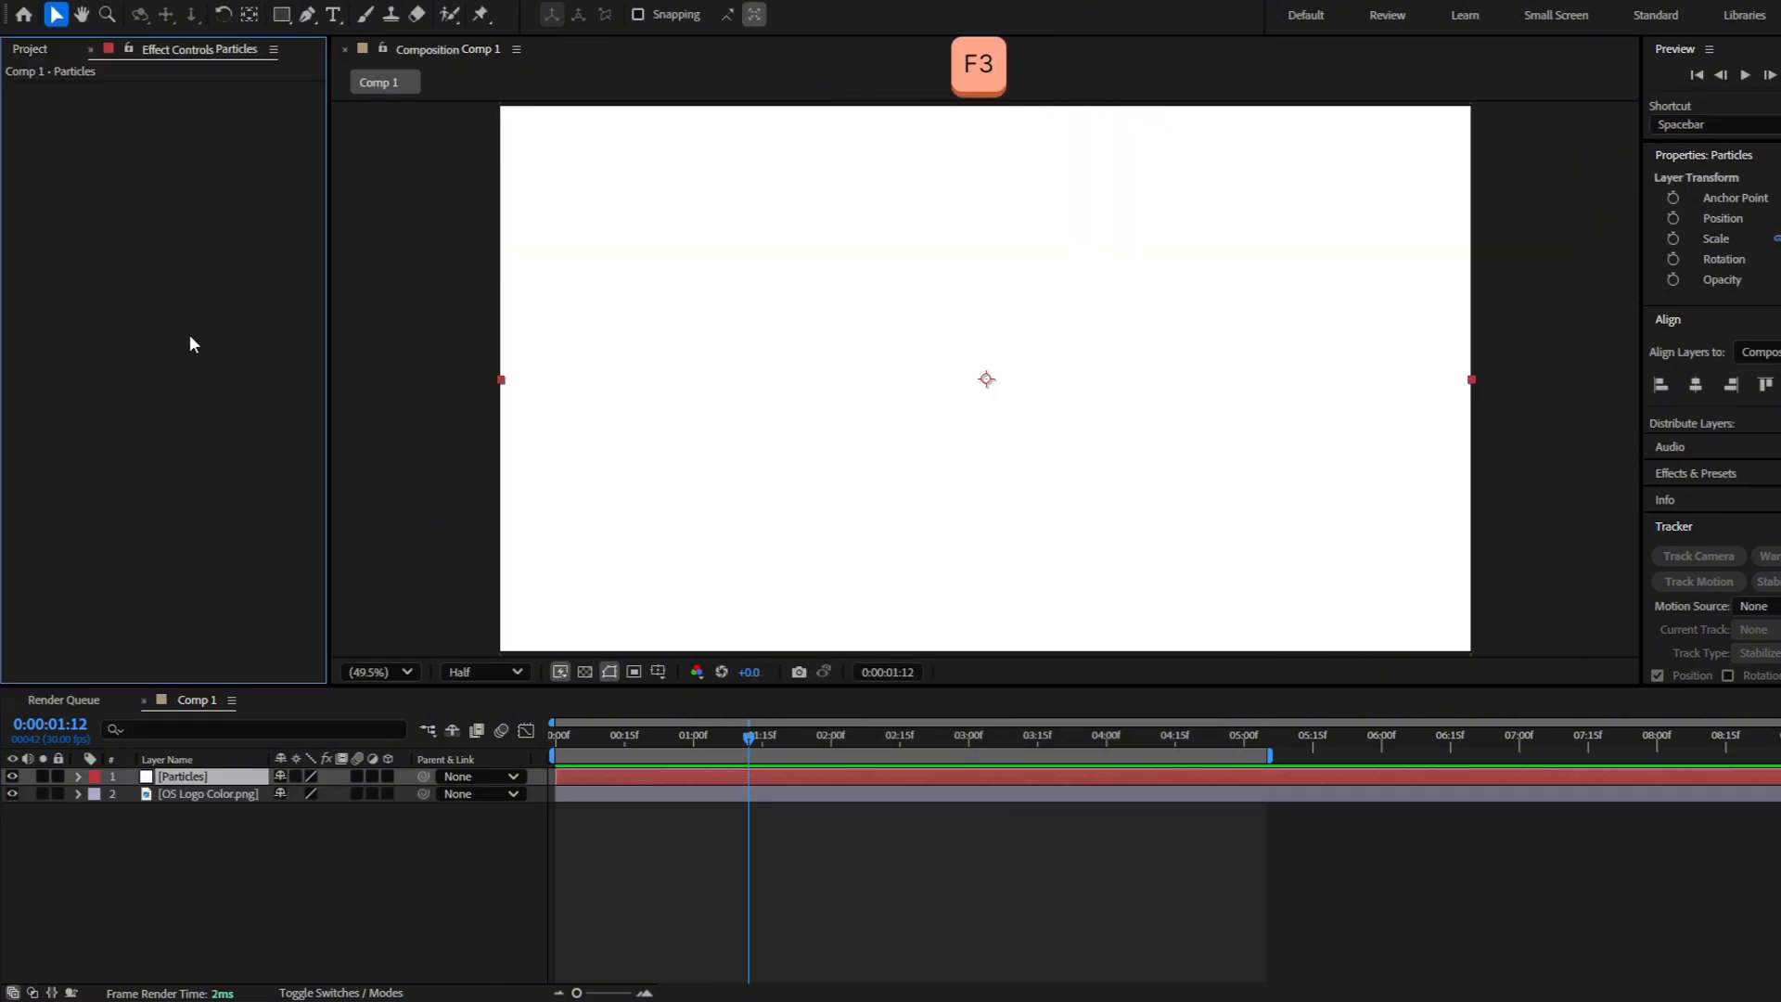
pyautogui.hotkey('ctrl', 'space')
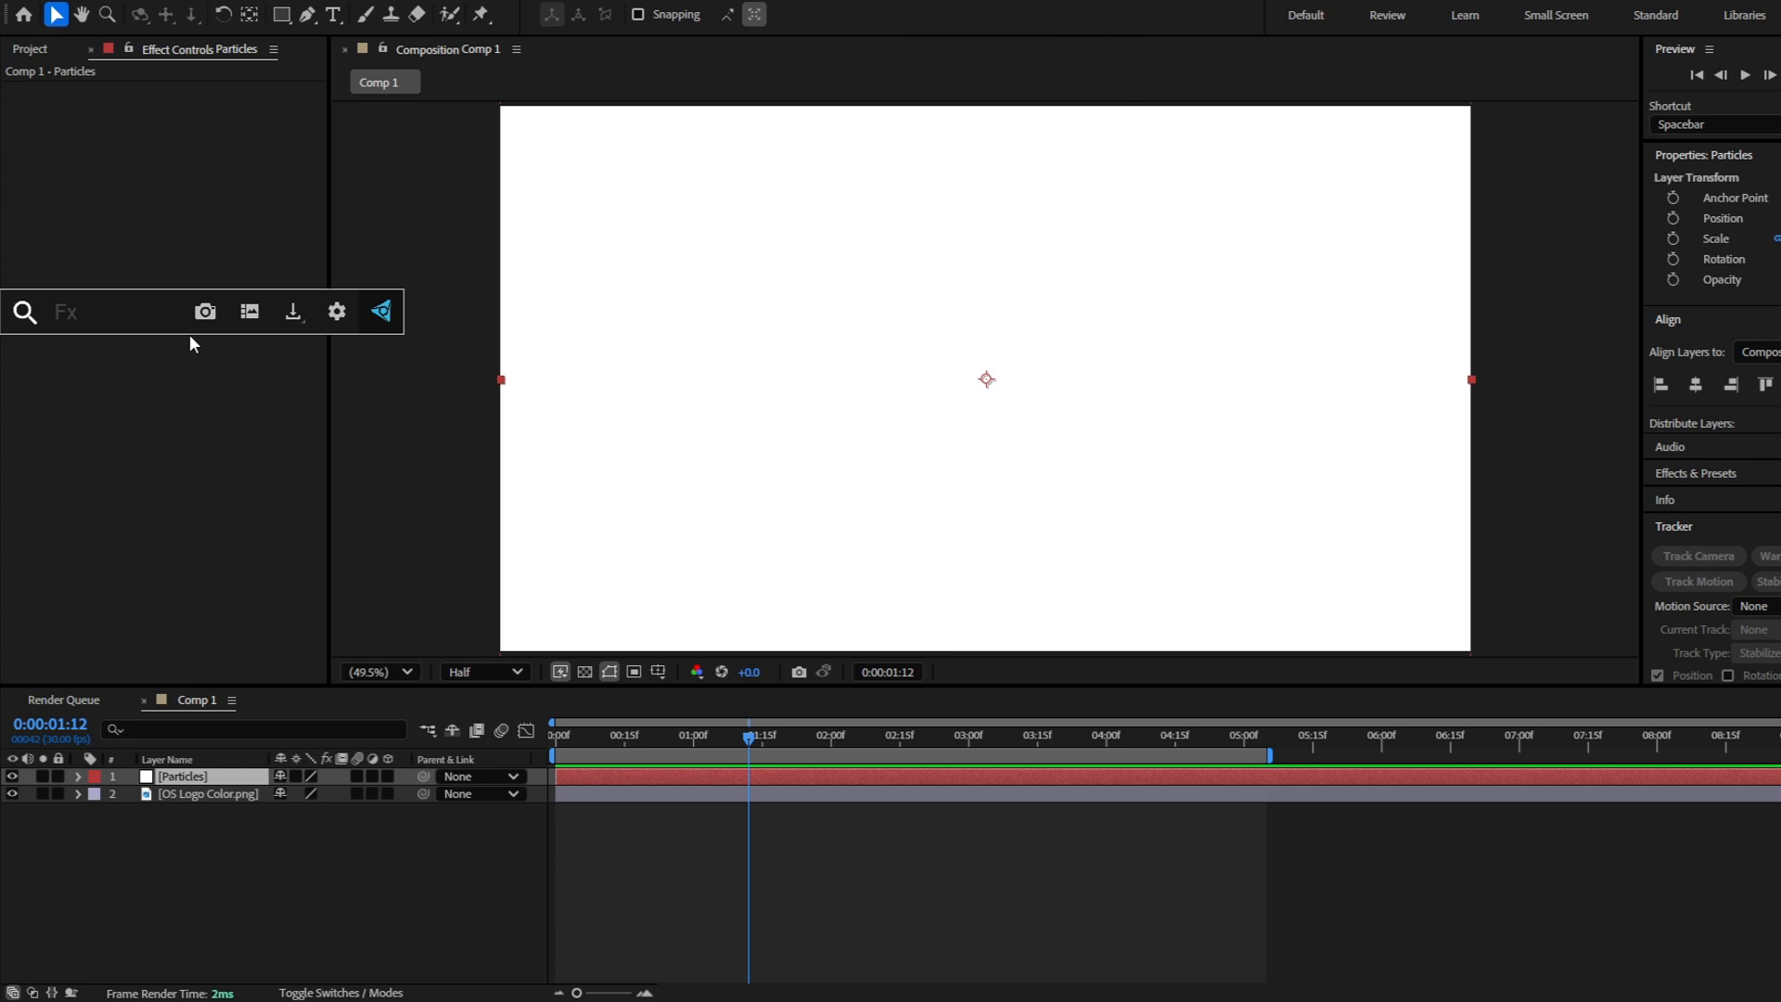
pyautogui.write('cc particle systems')
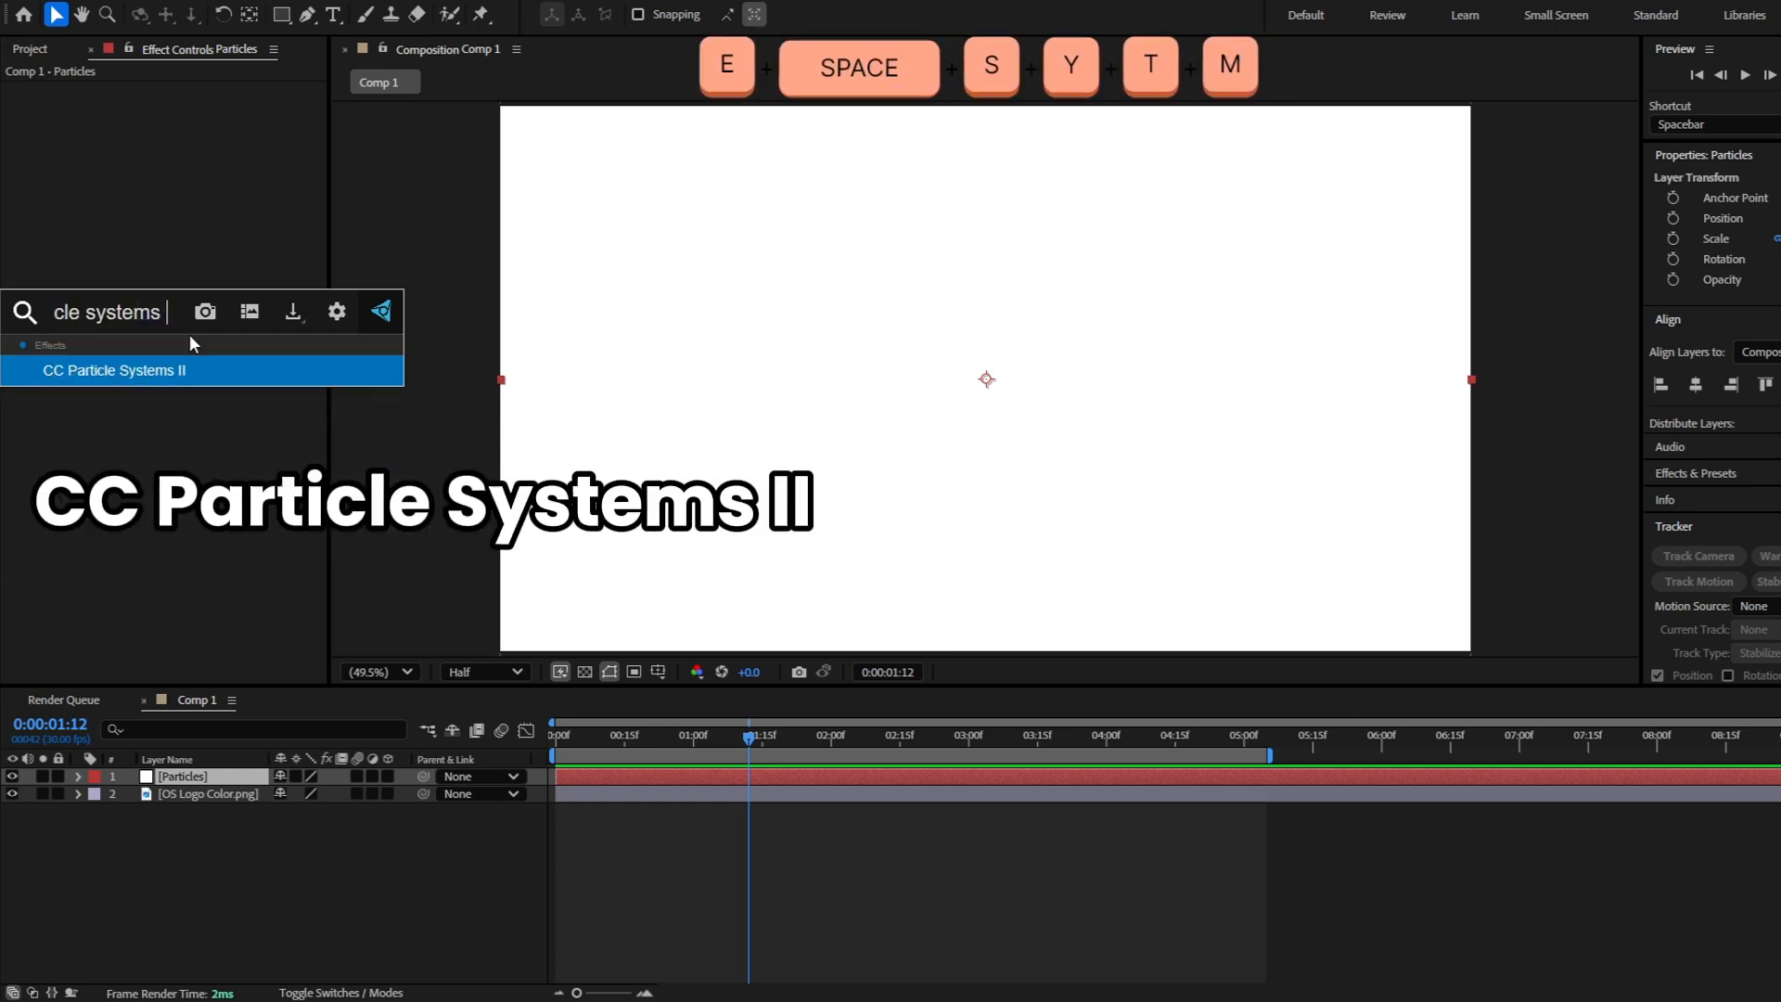
pyautogui.press('Return')
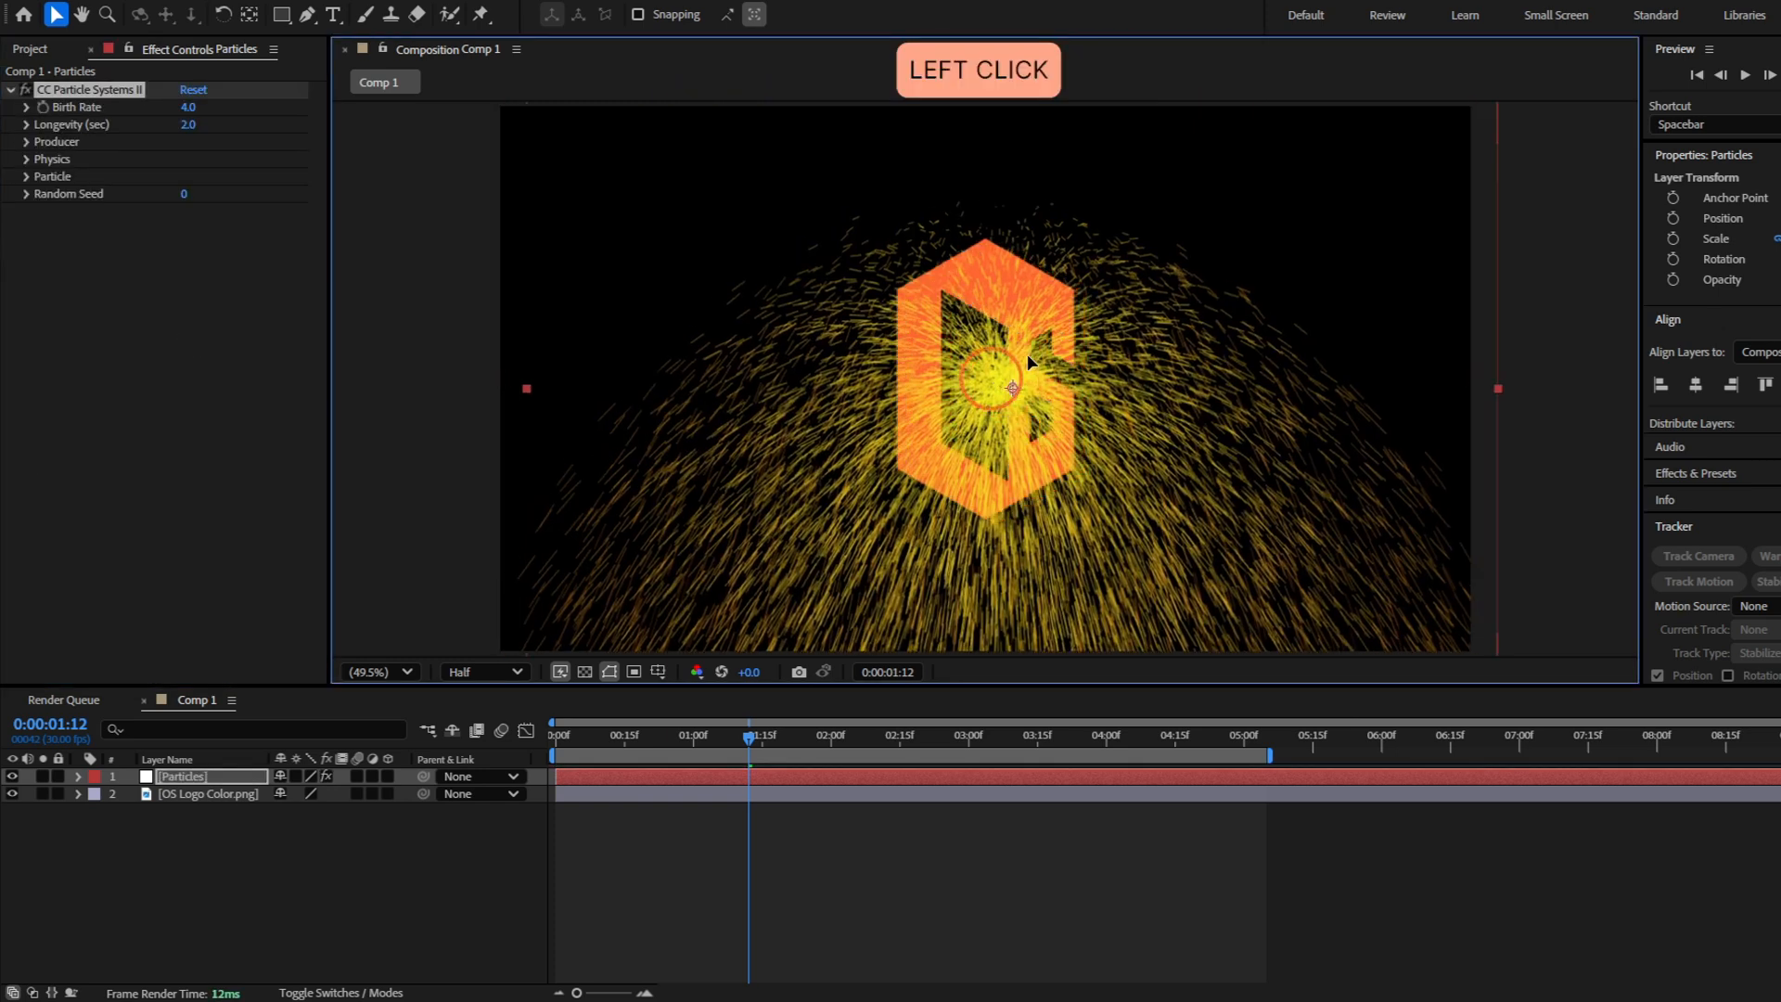
# Shift the Particles layer earlier in the timeline so it is already emitting particles at 0:00:00:00
pyautogui.moveTo(986, 379); pyautogui.dragTo(835, 181)
pyautogui.hotkey('ctrl', 'z')
pyautogui.moveTo(748, 736); pyautogui.dragTo(521, 748)
pyautogui.moveTo(622, 774); pyautogui.dragTo(555, 742)
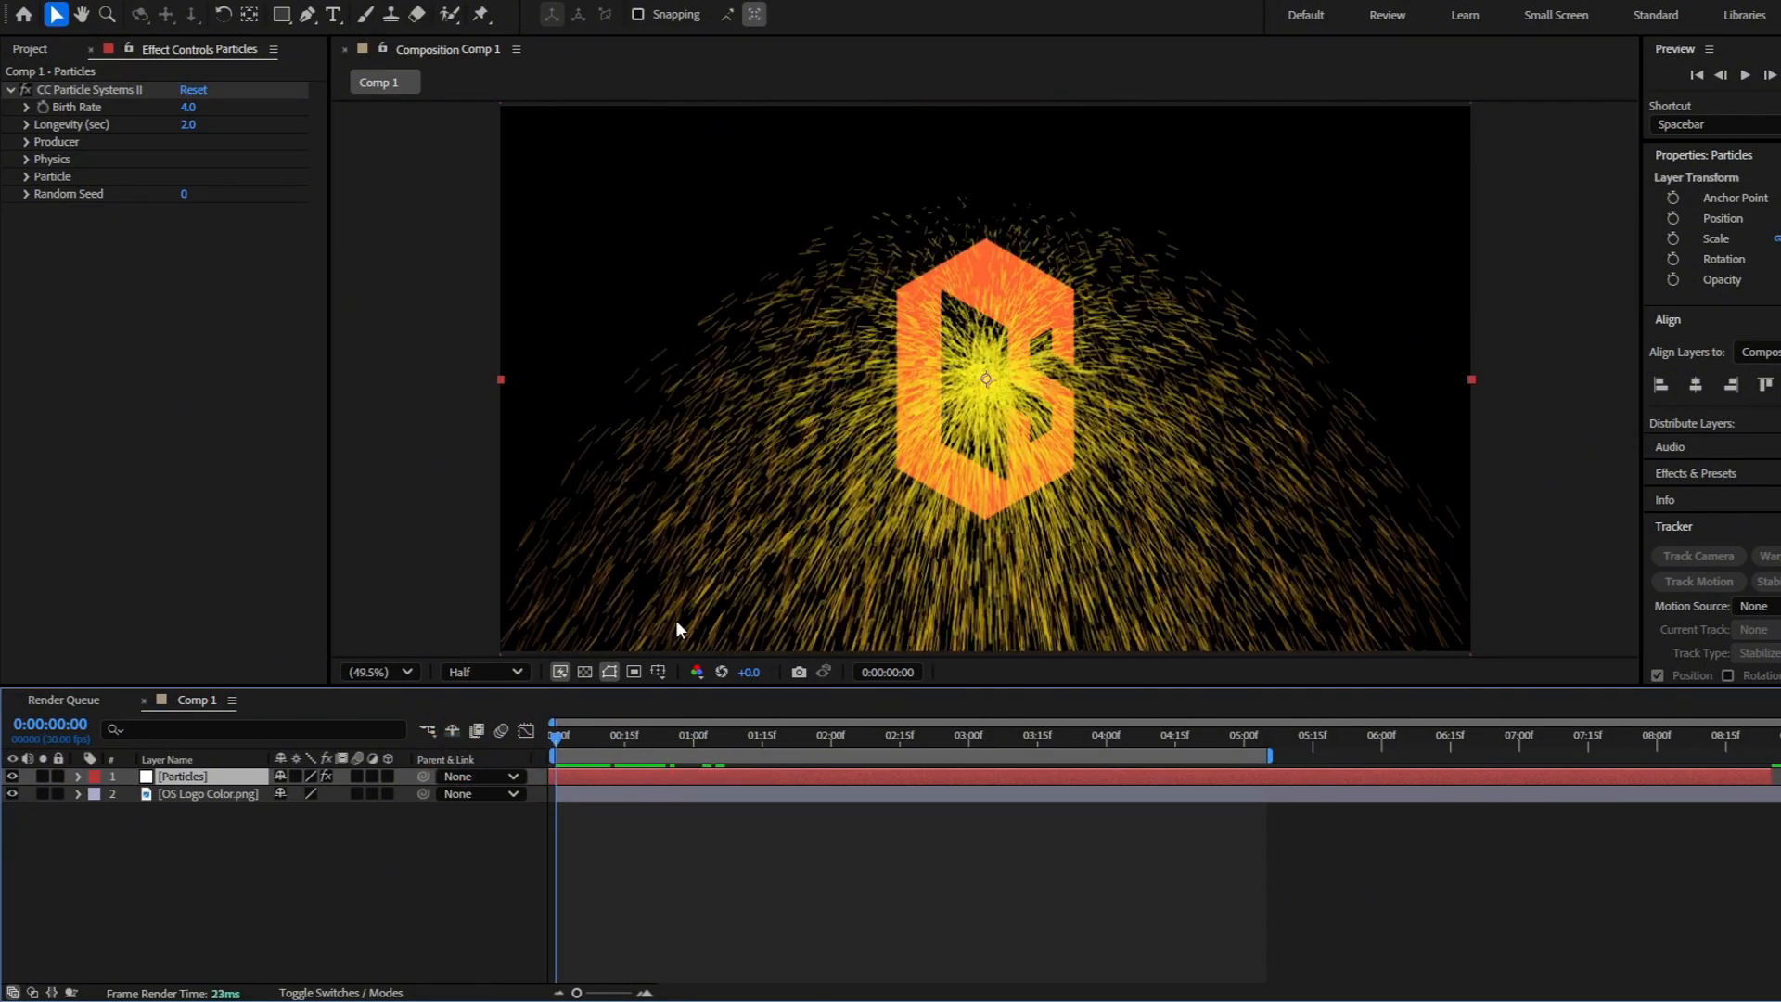
# Place the particle producer's position at about 934.7, 735.7, slightly above the logo's center
pyautogui.click(28, 142)
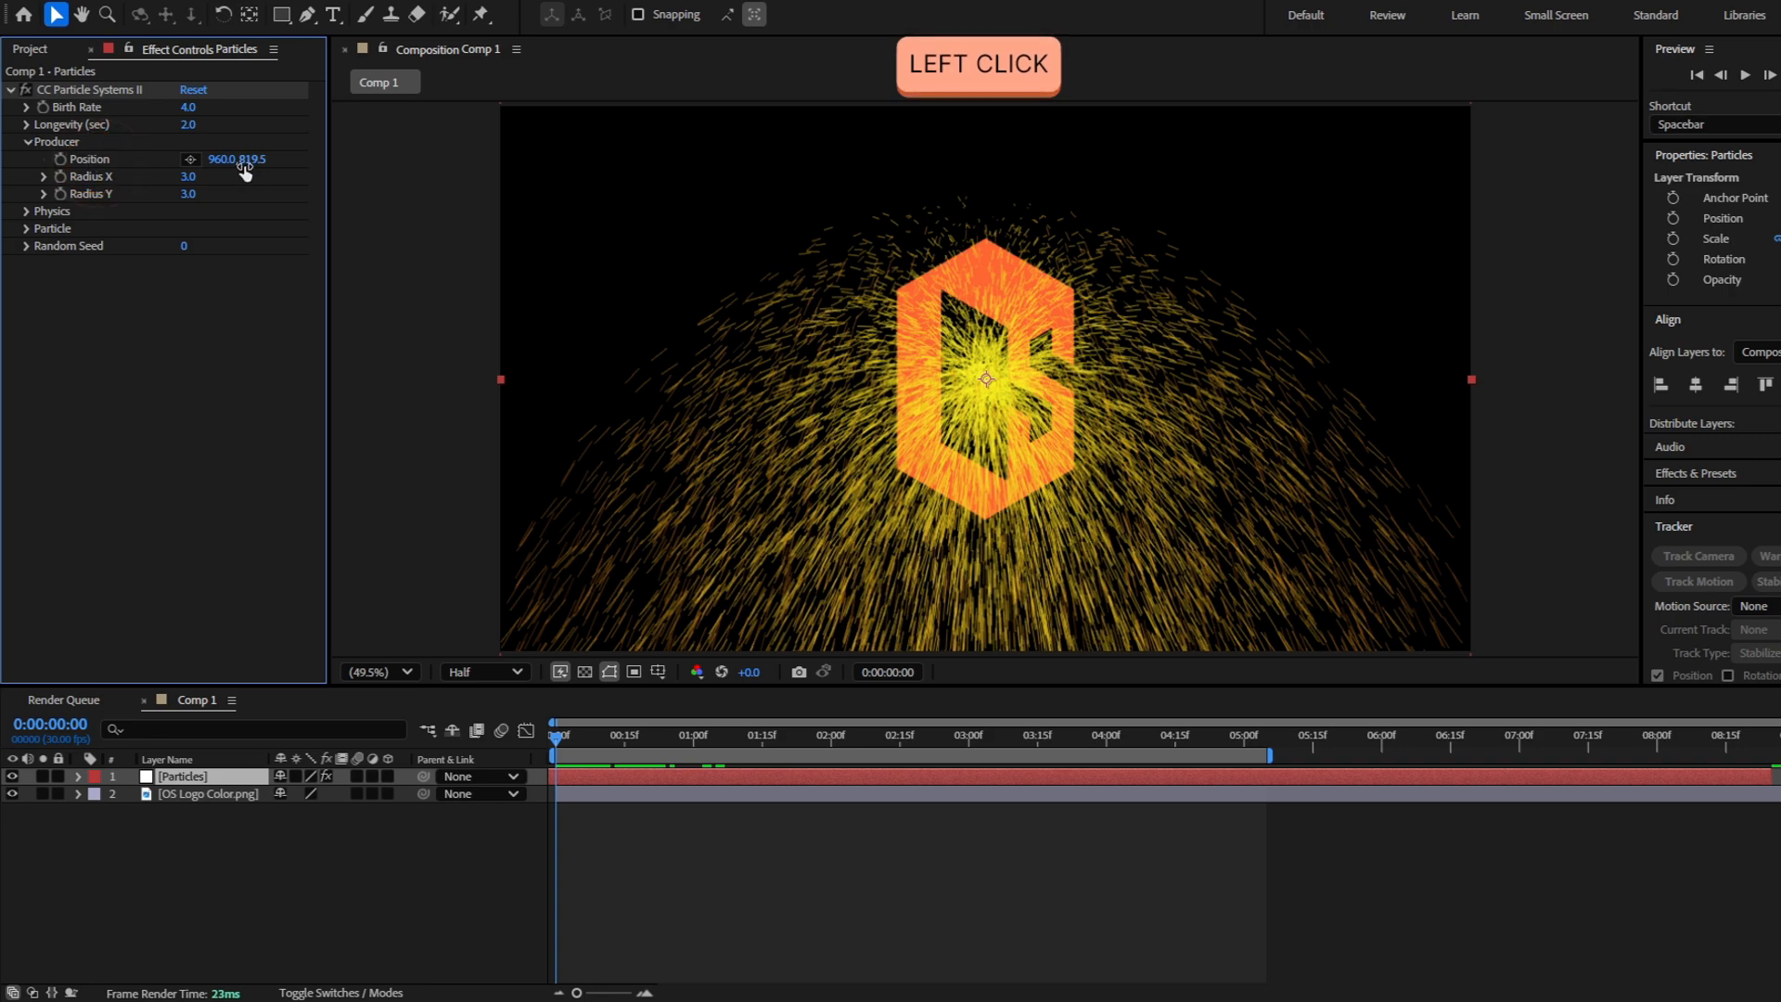
pyautogui.click(190, 159)
pyautogui.click(901, 353)
pyautogui.moveTo(904, 355); pyautogui.dragTo(973, 339)
# Try moving the logo layer on its own and undo the move
pyautogui.click(190, 795)
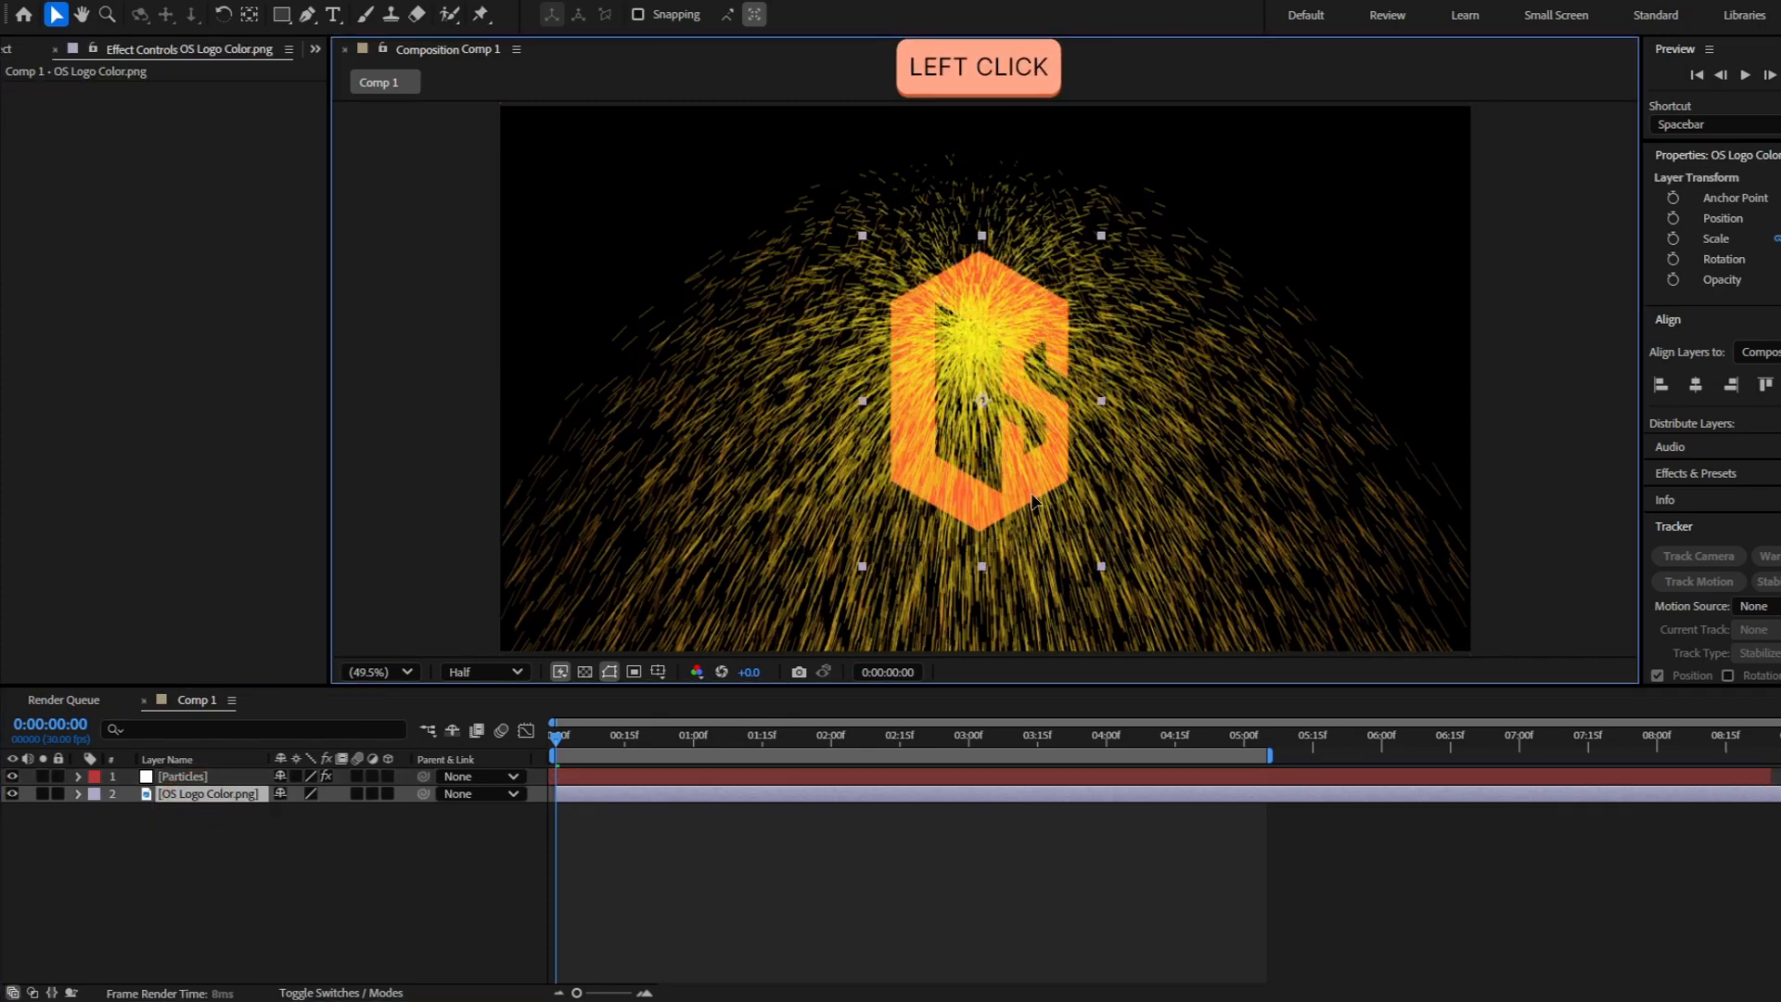
pyautogui.moveTo(1076, 454); pyautogui.dragTo(1210, 375)
pyautogui.hotkey('ctrl', 'z')
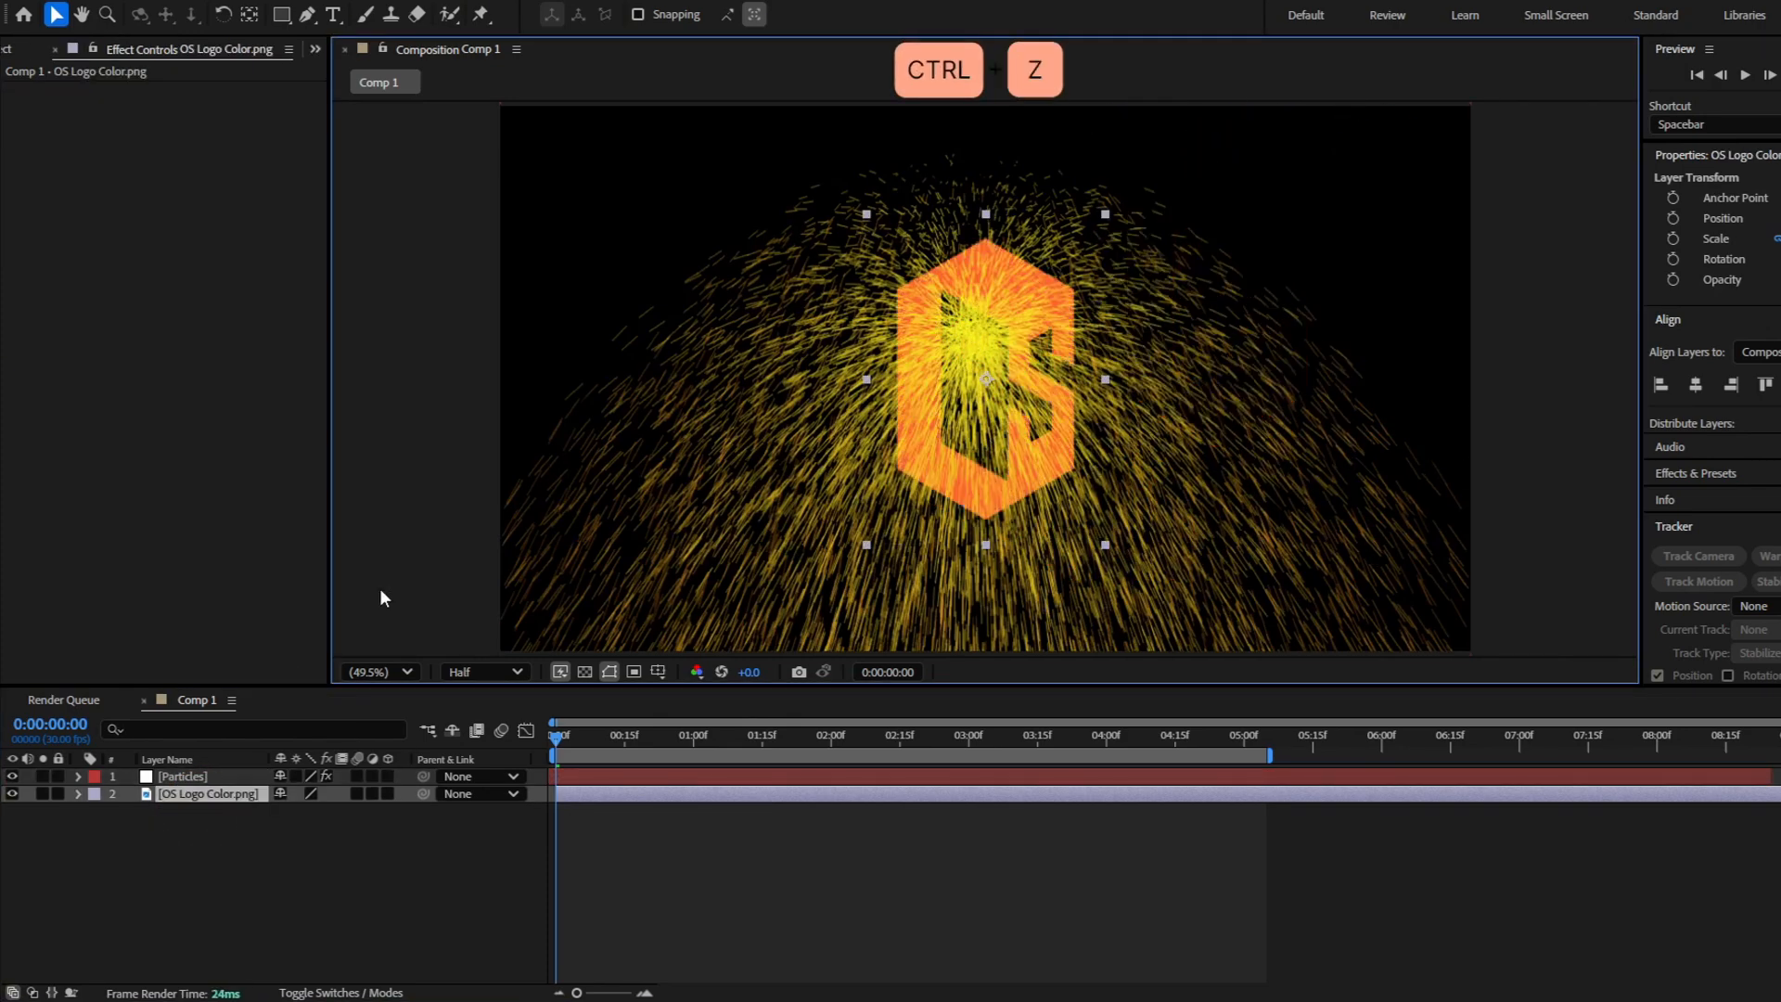
# Link the CC Particle Systems II producer Position to the logo layer's Position and collapse the Particles layer's properties
pyautogui.click(245, 792)
pyautogui.press('p')
pyautogui.click(226, 779)
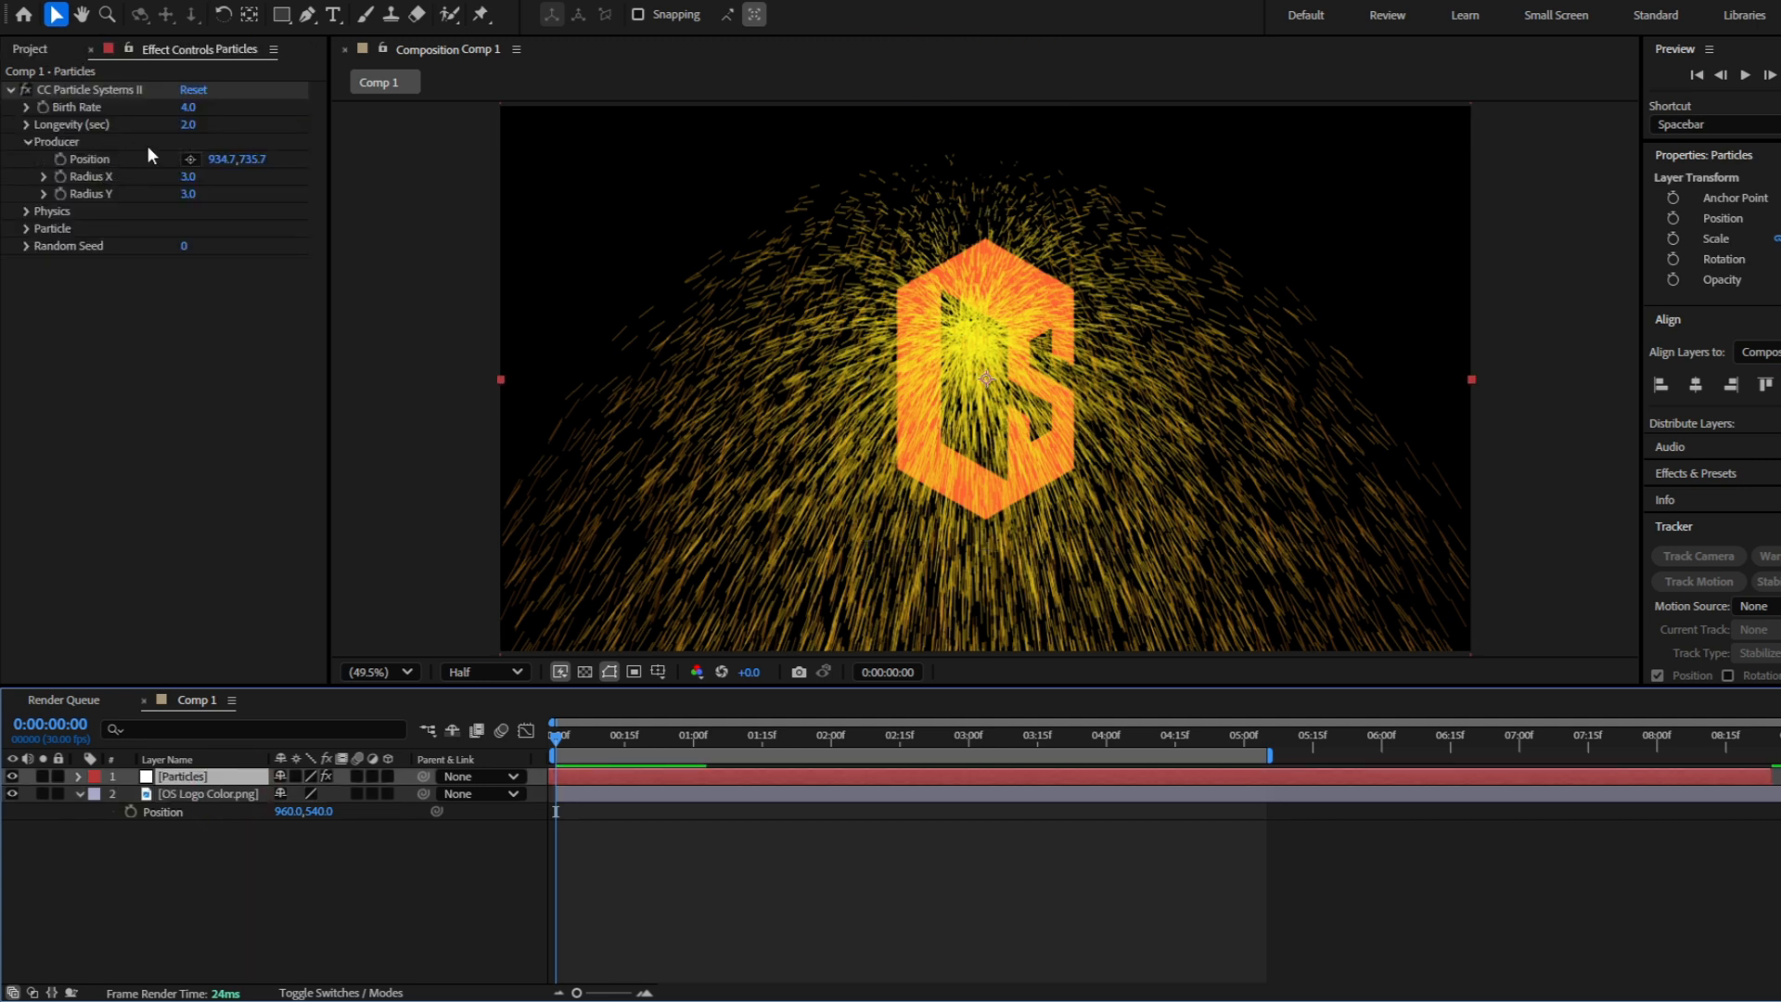
pyautogui.click(121, 159)
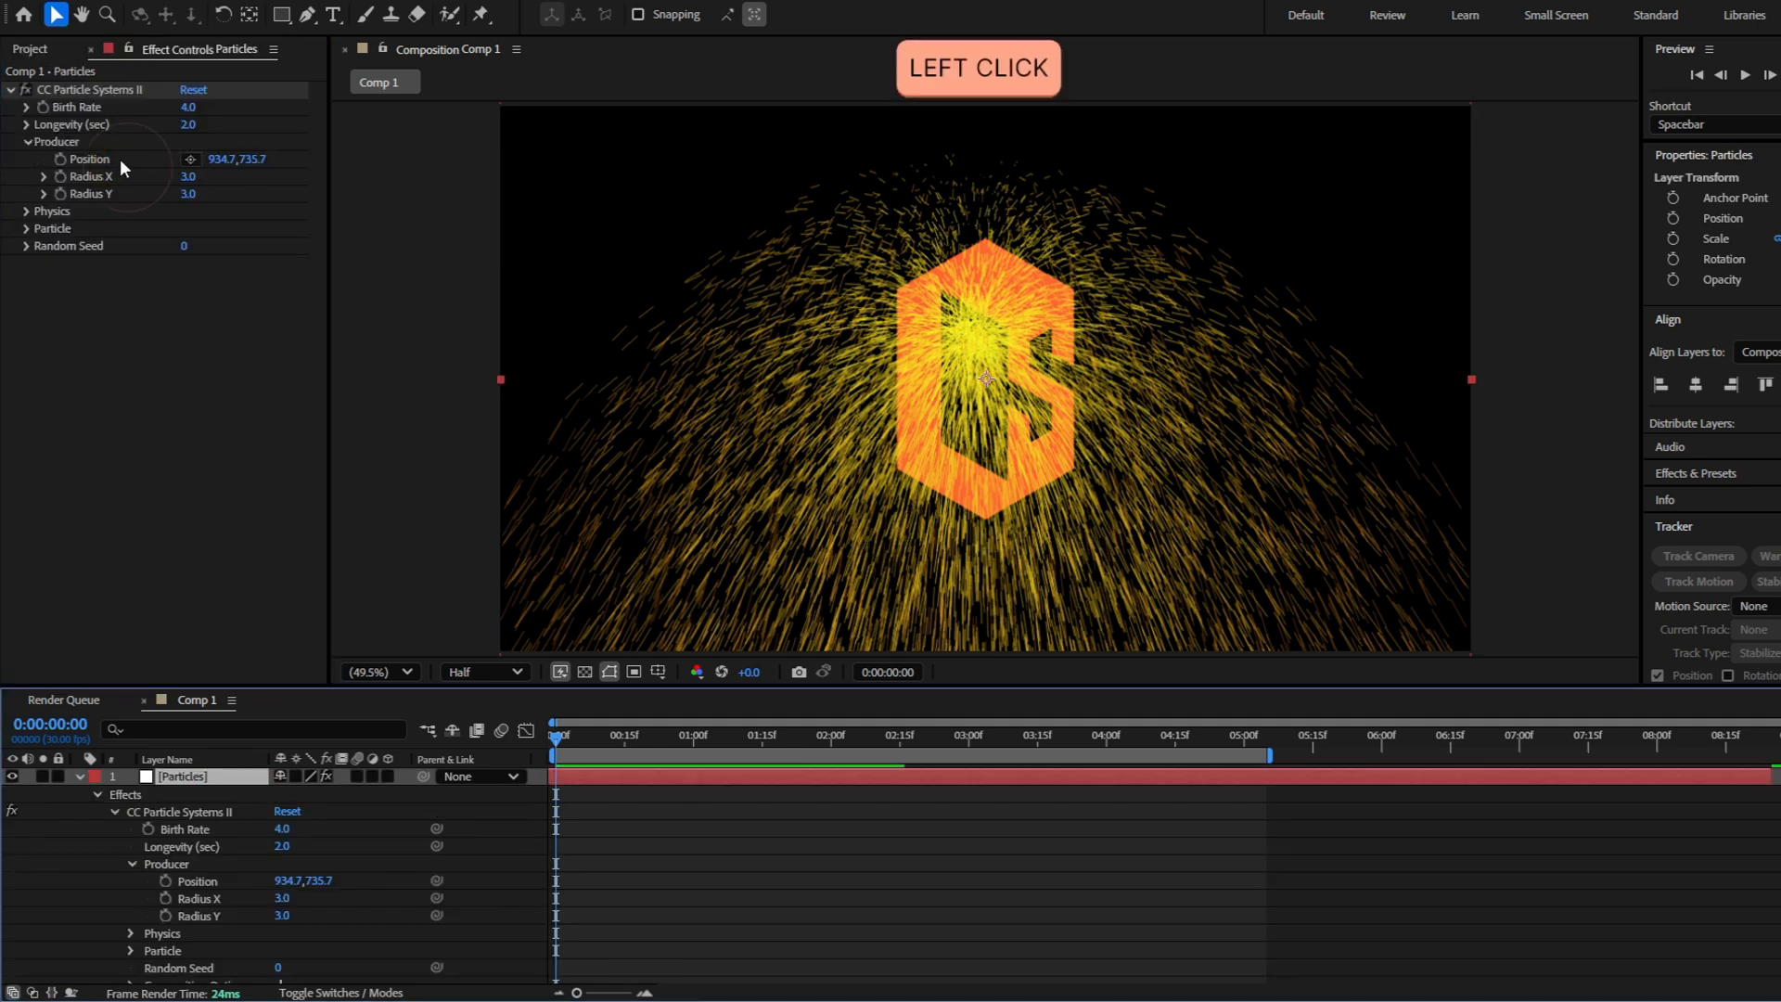
pyautogui.click(220, 881)
pyautogui.scroll(-3, 220, 865)
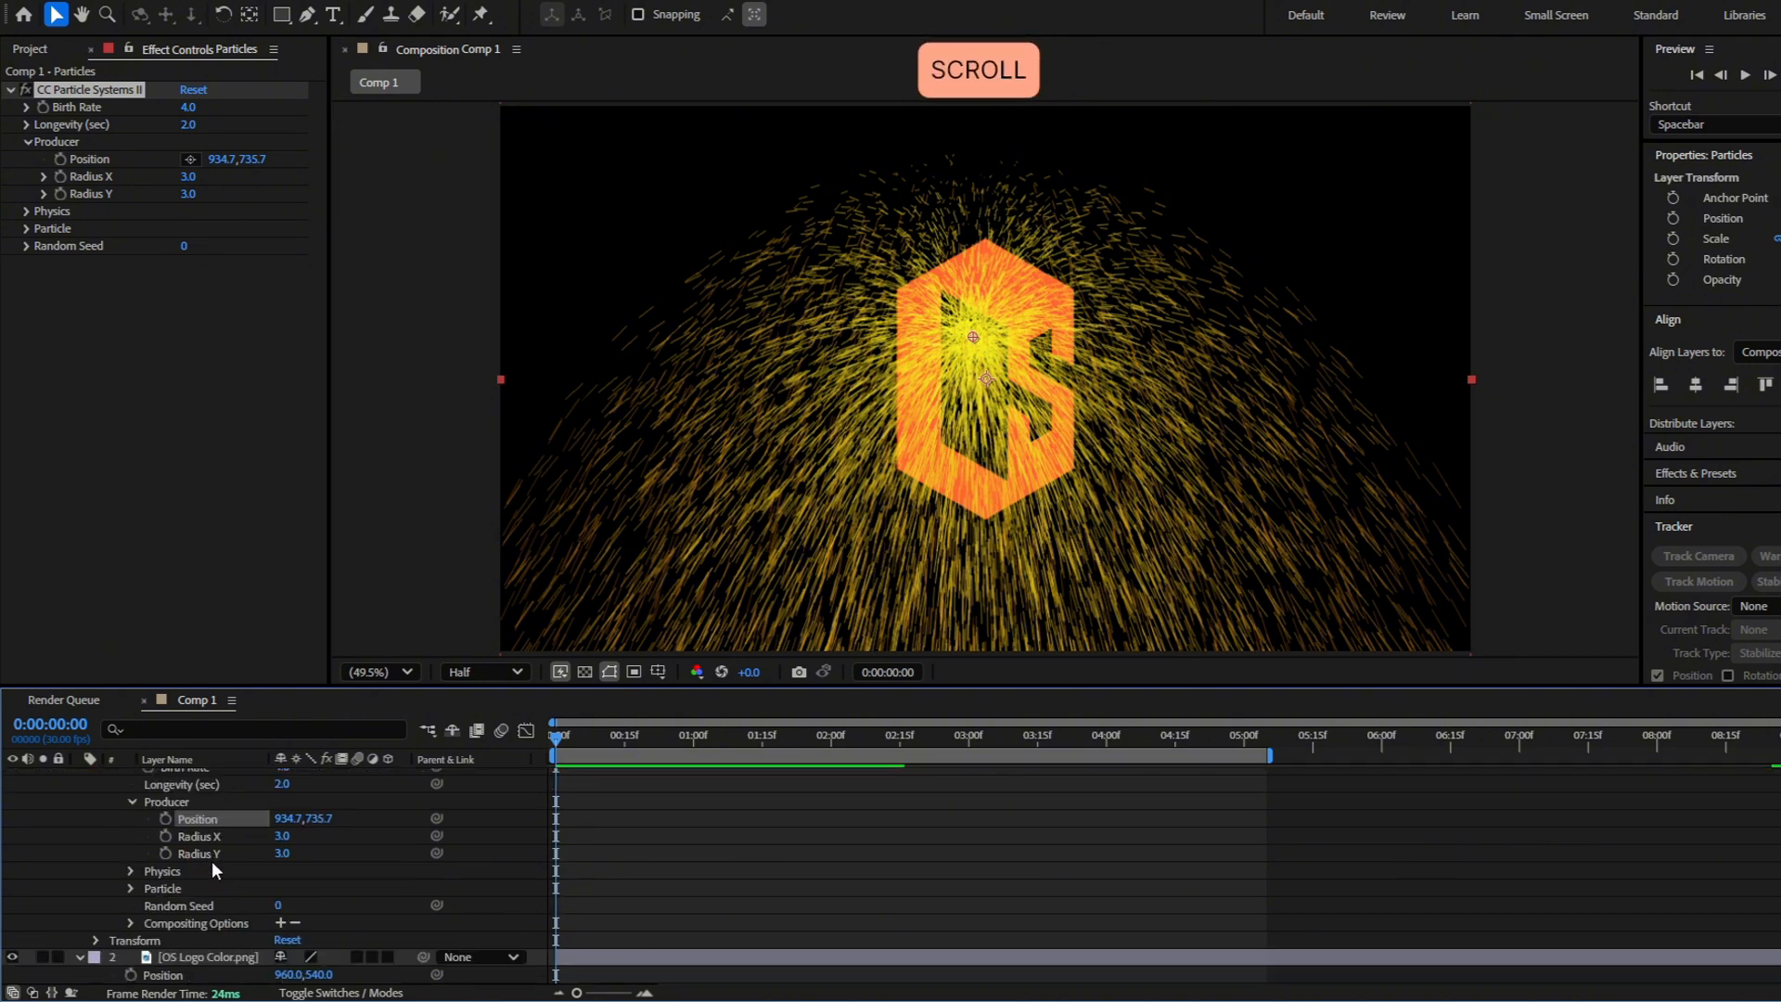
pyautogui.moveTo(437, 819); pyautogui.dragTo(324, 856)
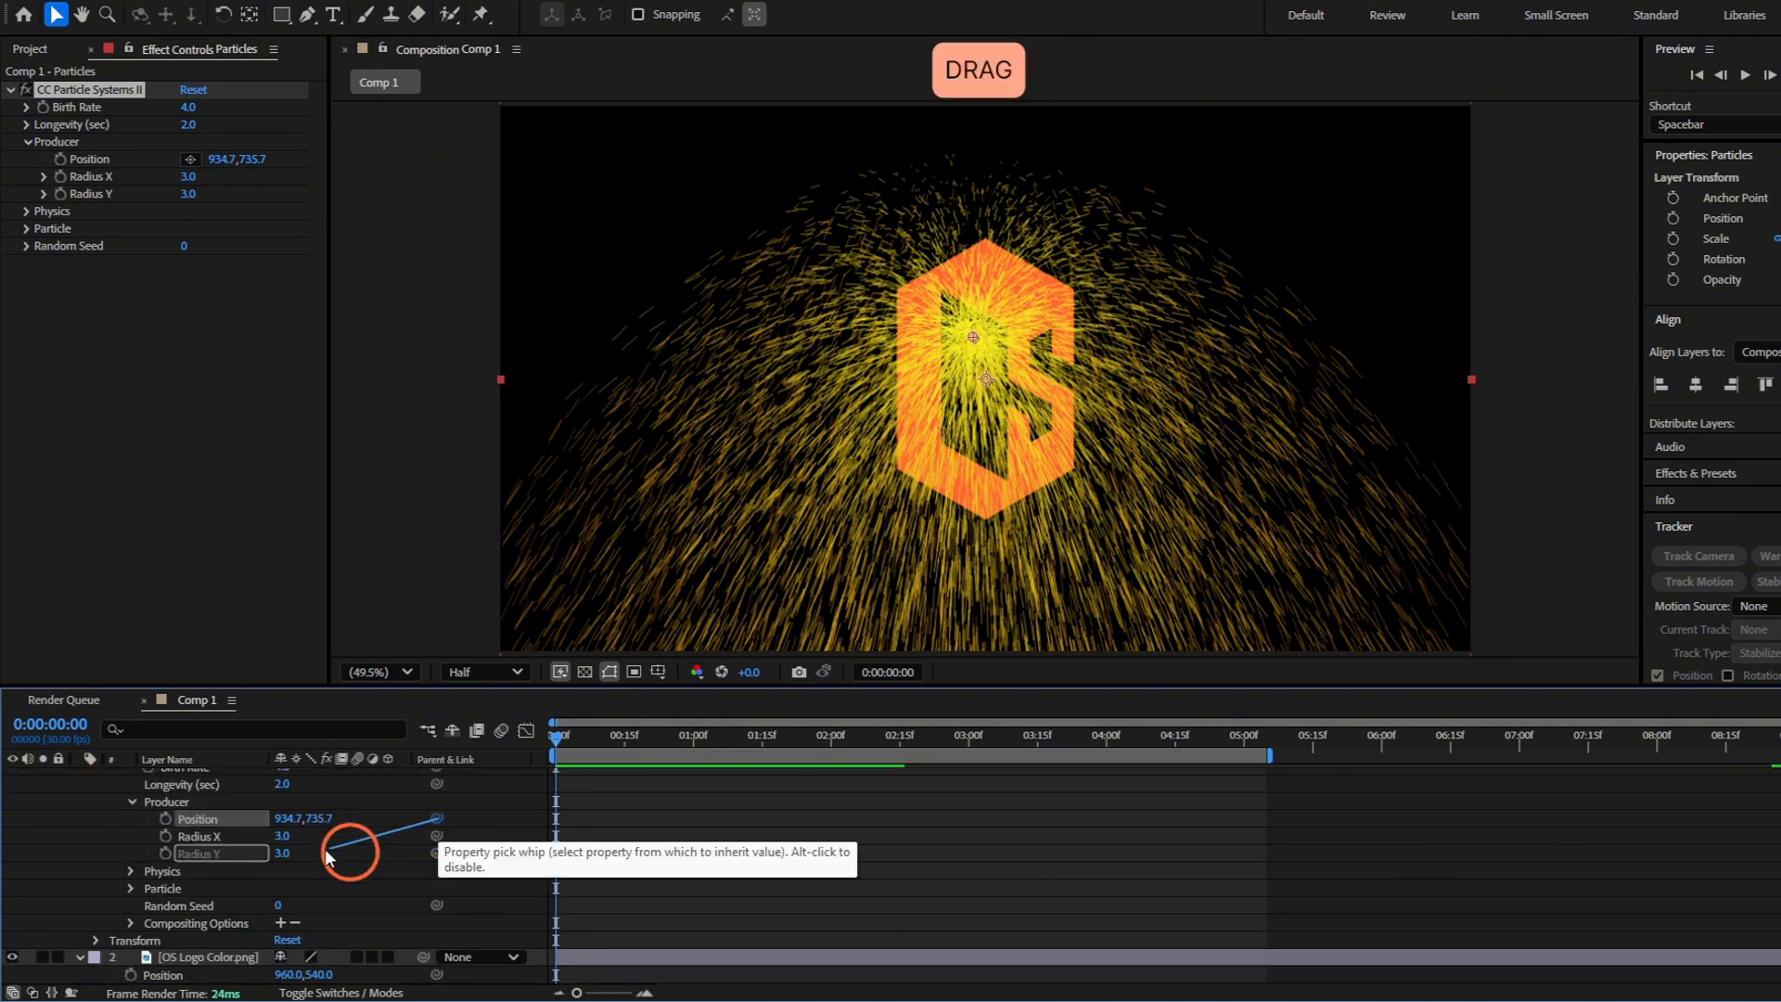
pyautogui.moveTo(225, 923); pyautogui.dragTo(188, 982)
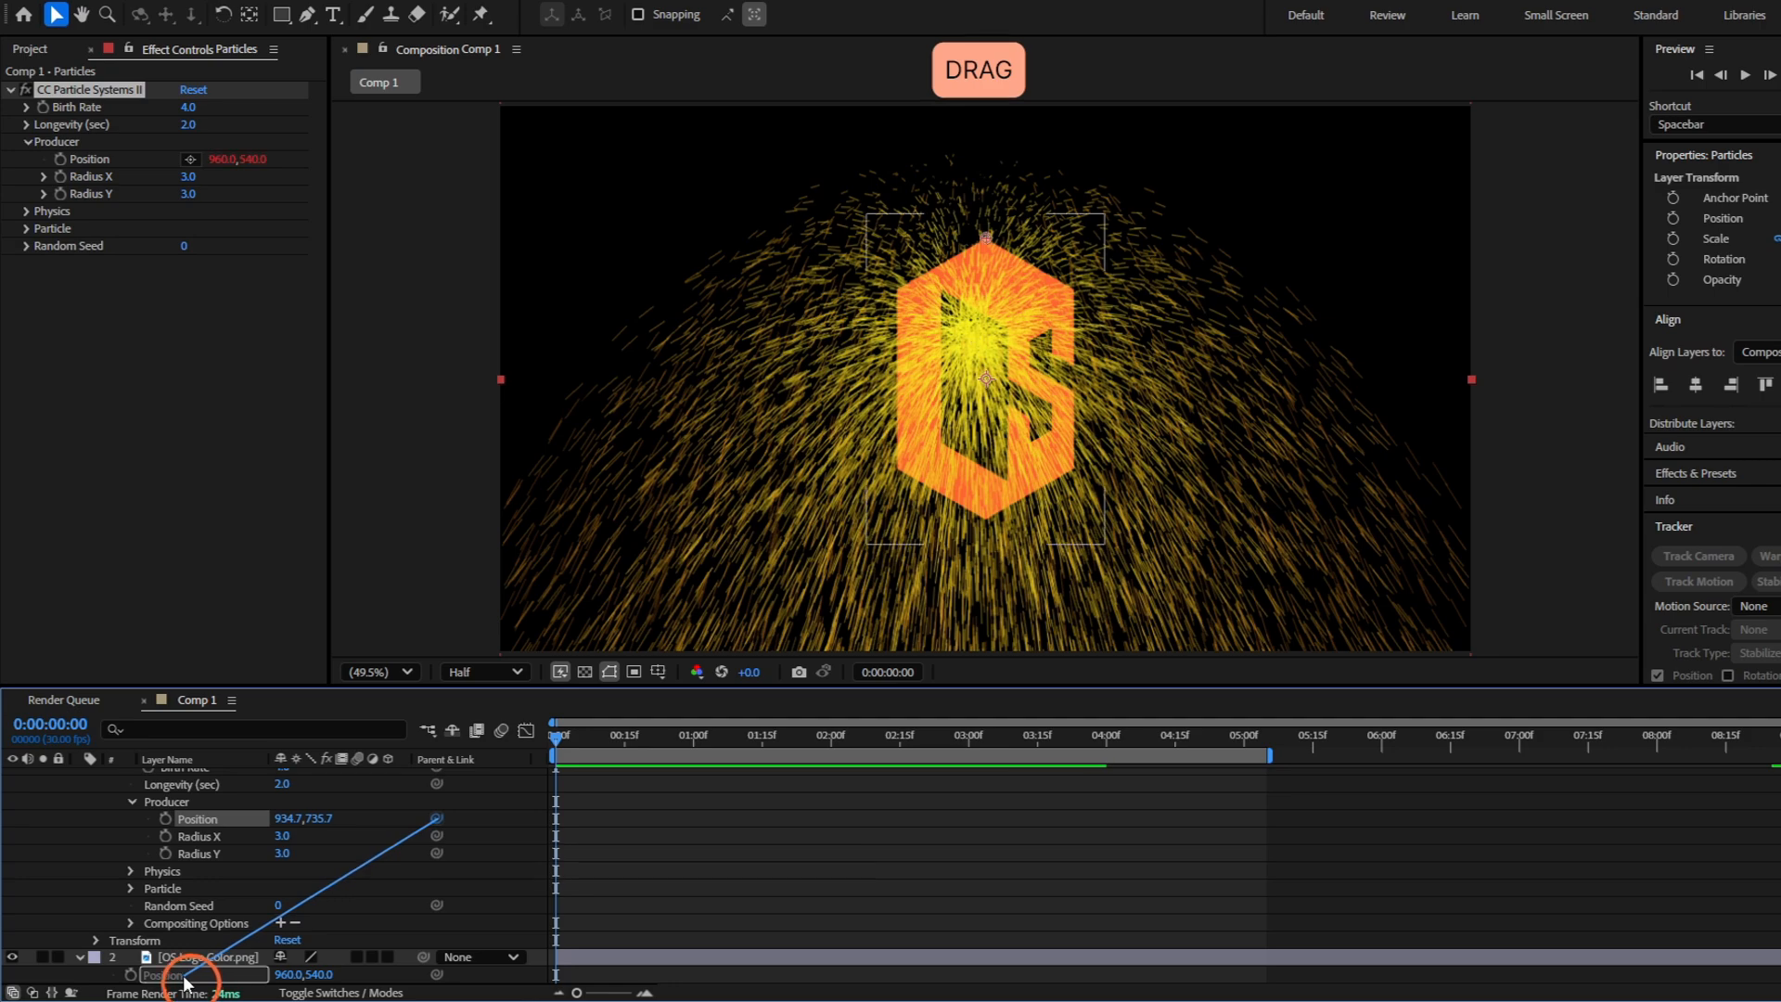
pyautogui.scroll(5, 705, 863)
pyautogui.click(617, 782)
pyautogui.press('u')
# Try moving the logo to test the particle link, and undo the move
pyautogui.click(582, 796)
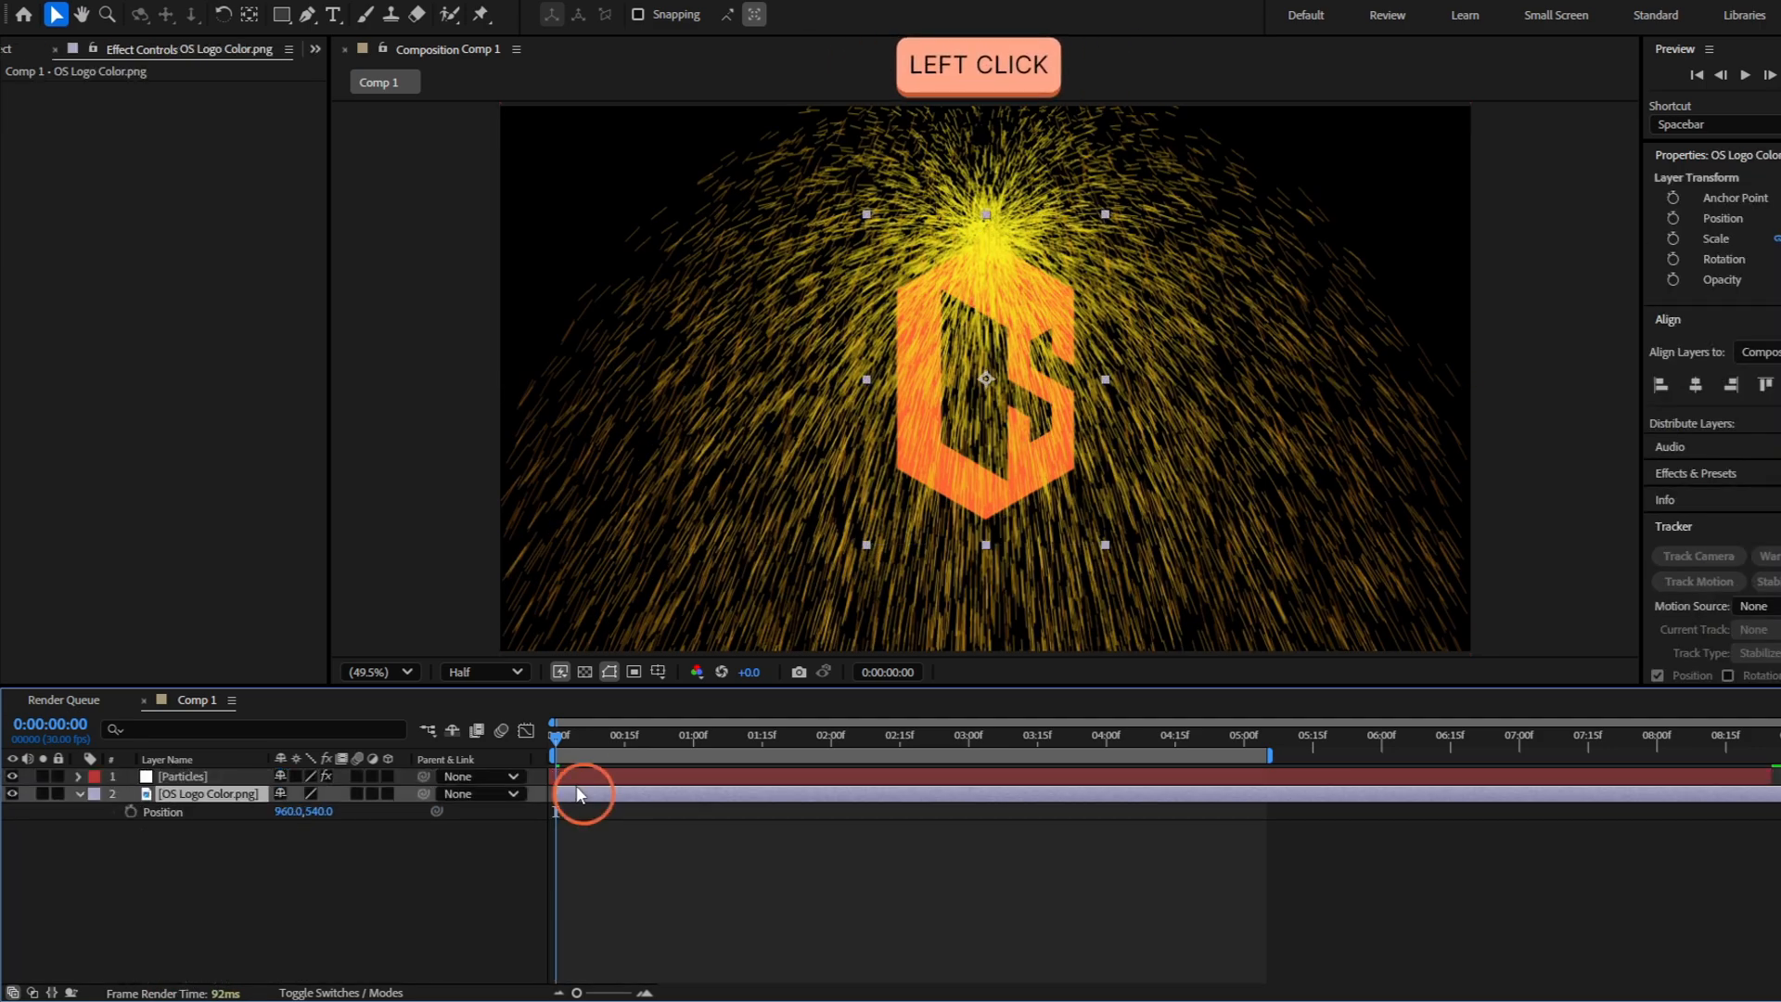
pyautogui.moveTo(976, 406); pyautogui.dragTo(1123, 309)
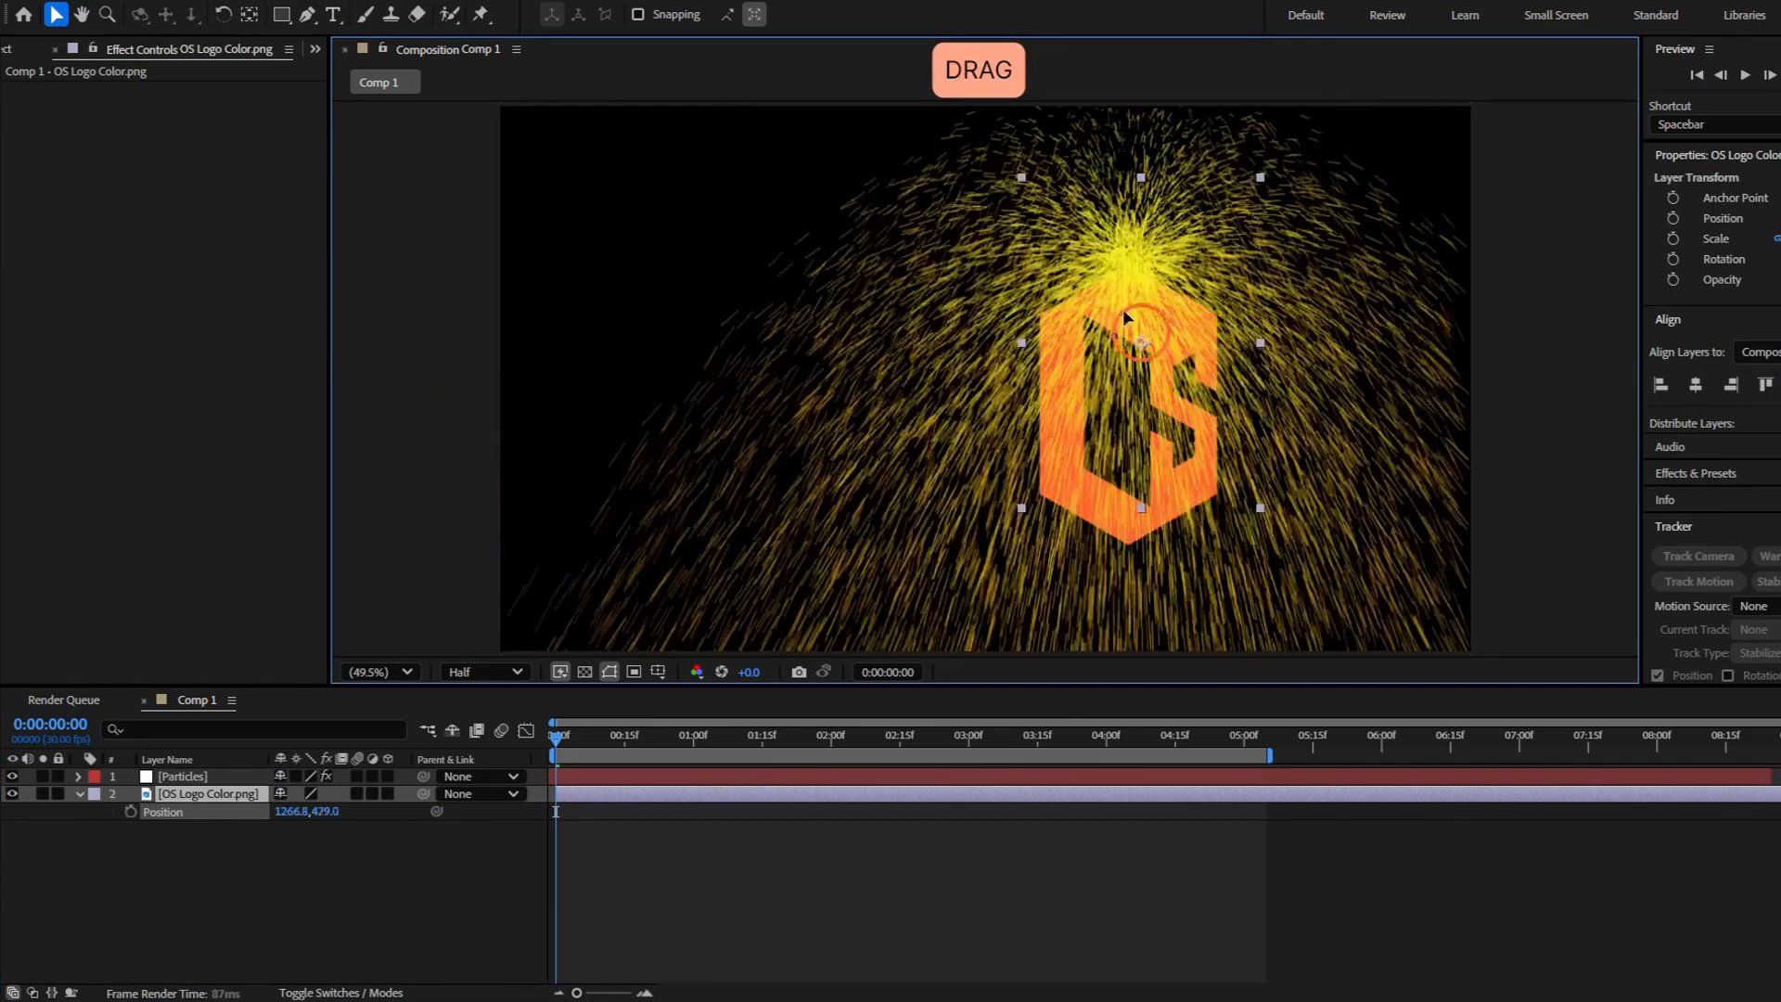
pyautogui.hotkey('ctrl', 'z')
# Move the Particles layer down so the emitter sits over the lower part of the logo
pyautogui.click(660, 775)
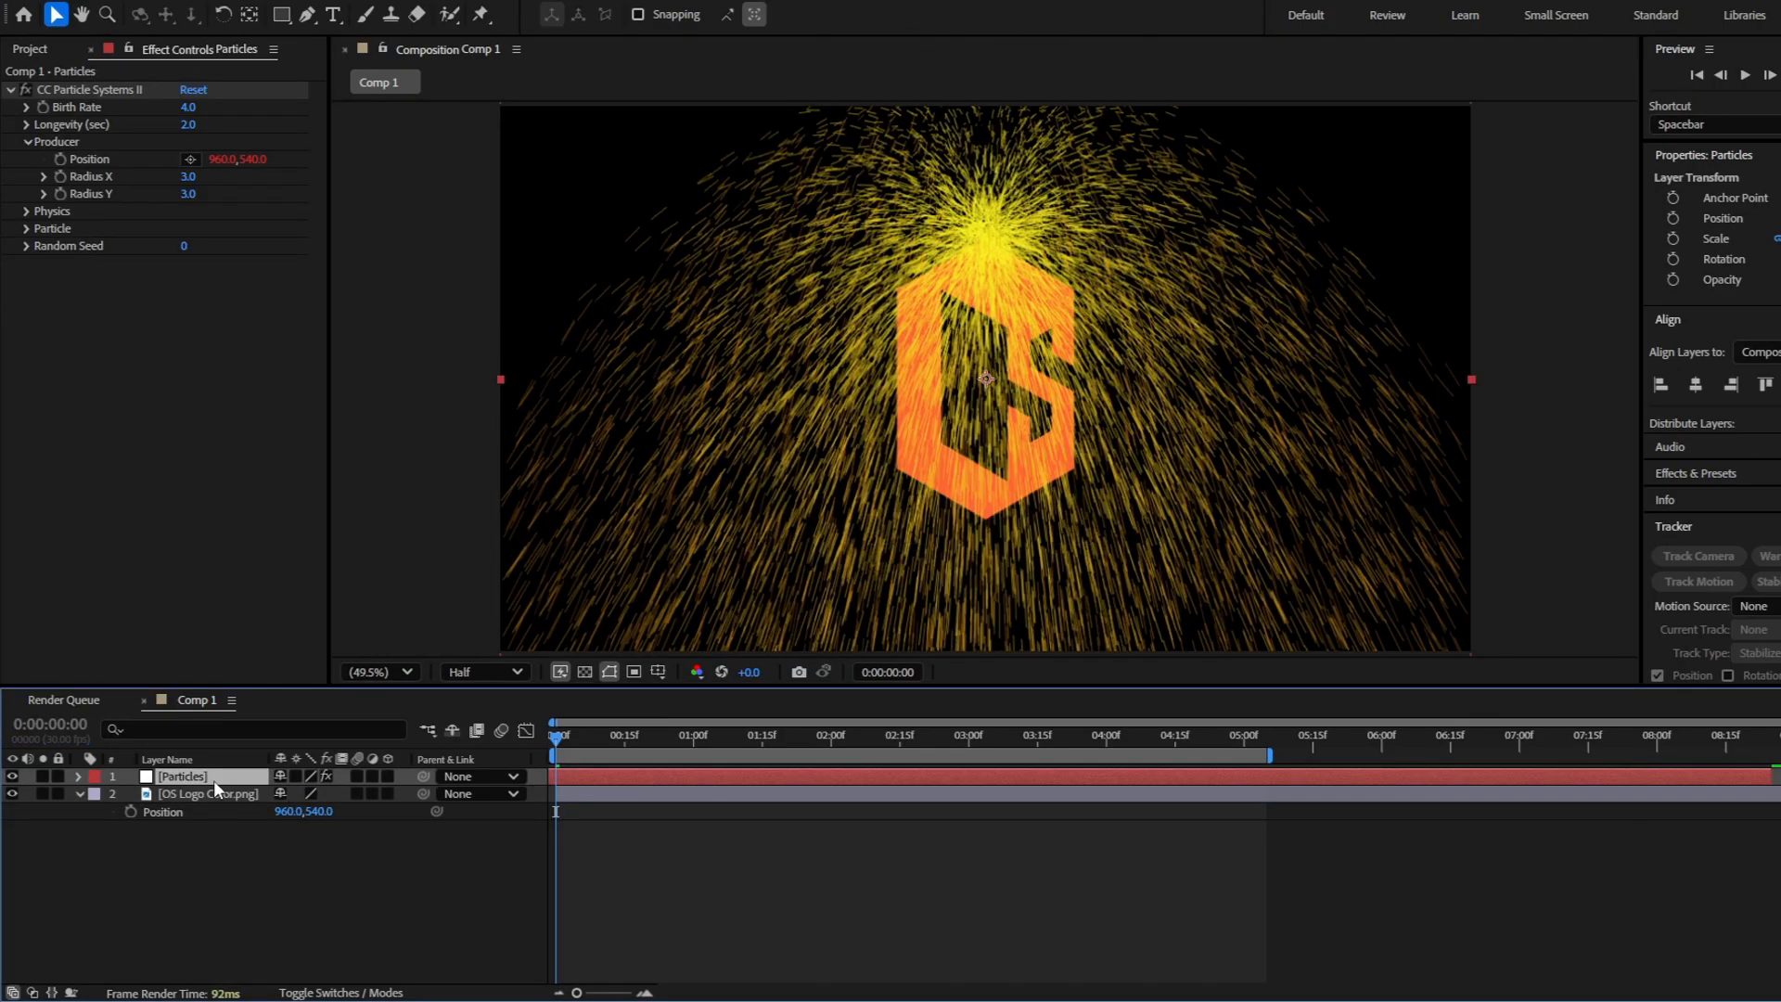
pyautogui.moveTo(557, 738); pyautogui.dragTo(526, 766)
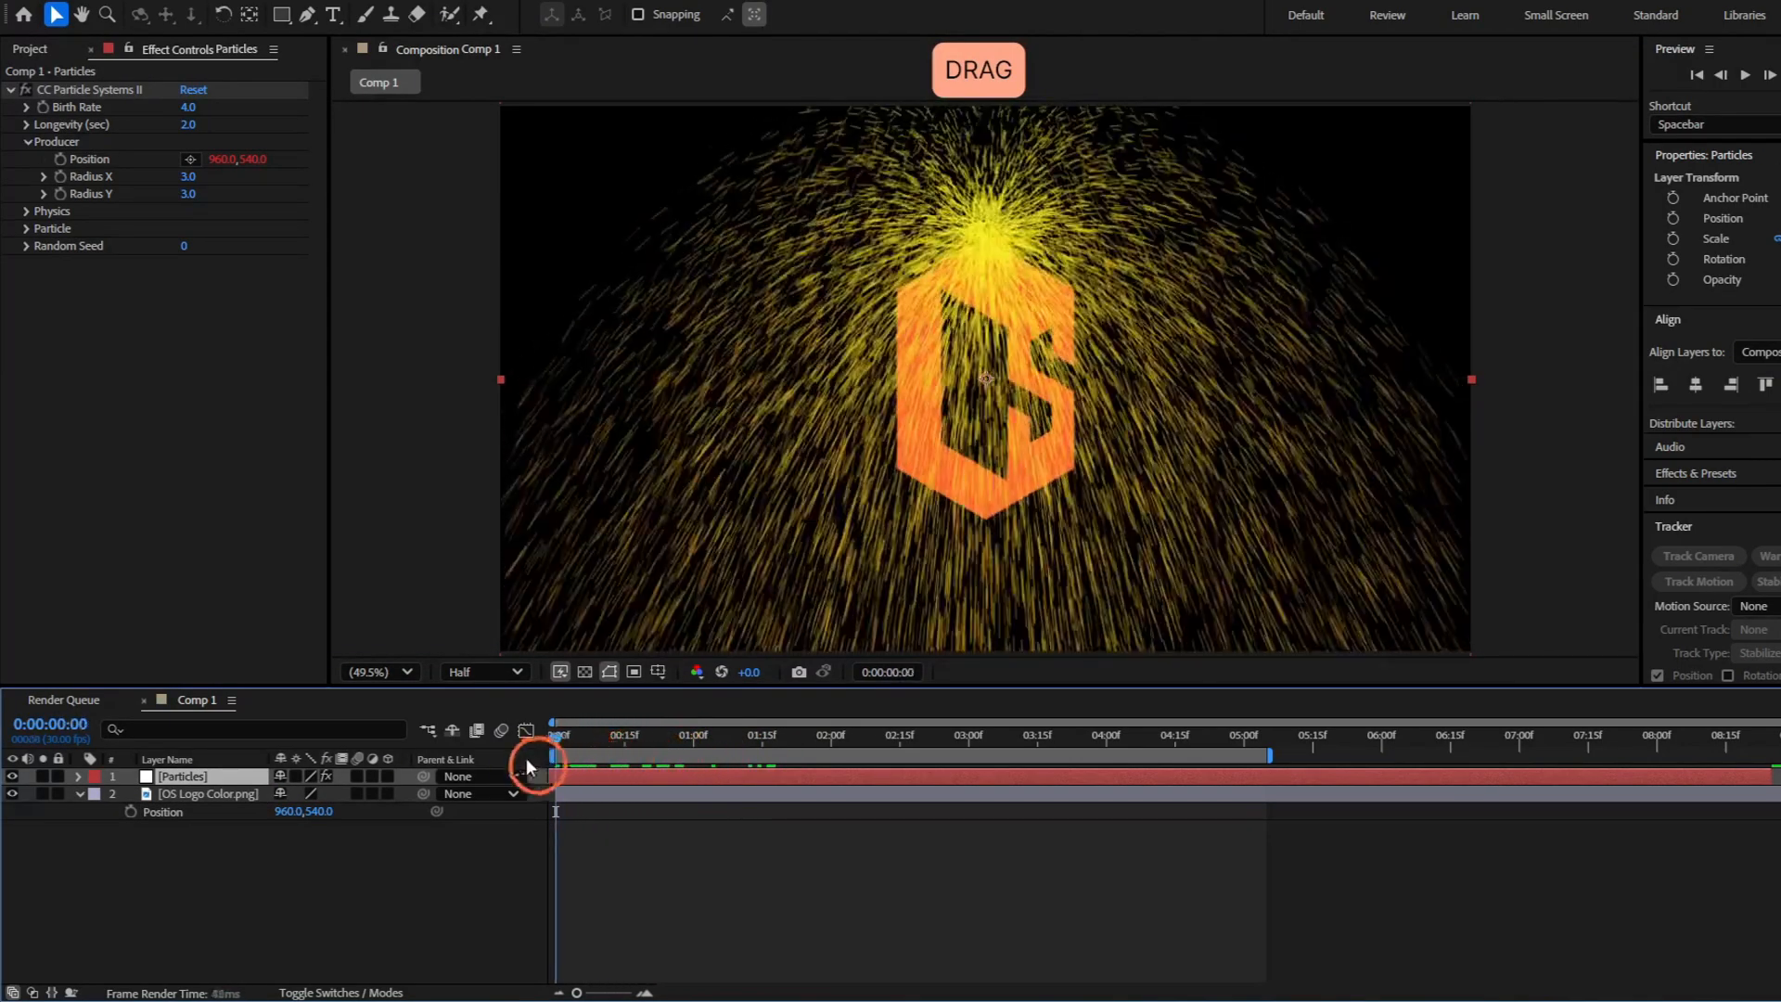
pyautogui.click(1009, 224)
pyautogui.moveTo(1000, 243); pyautogui.dragTo(1002, 448)
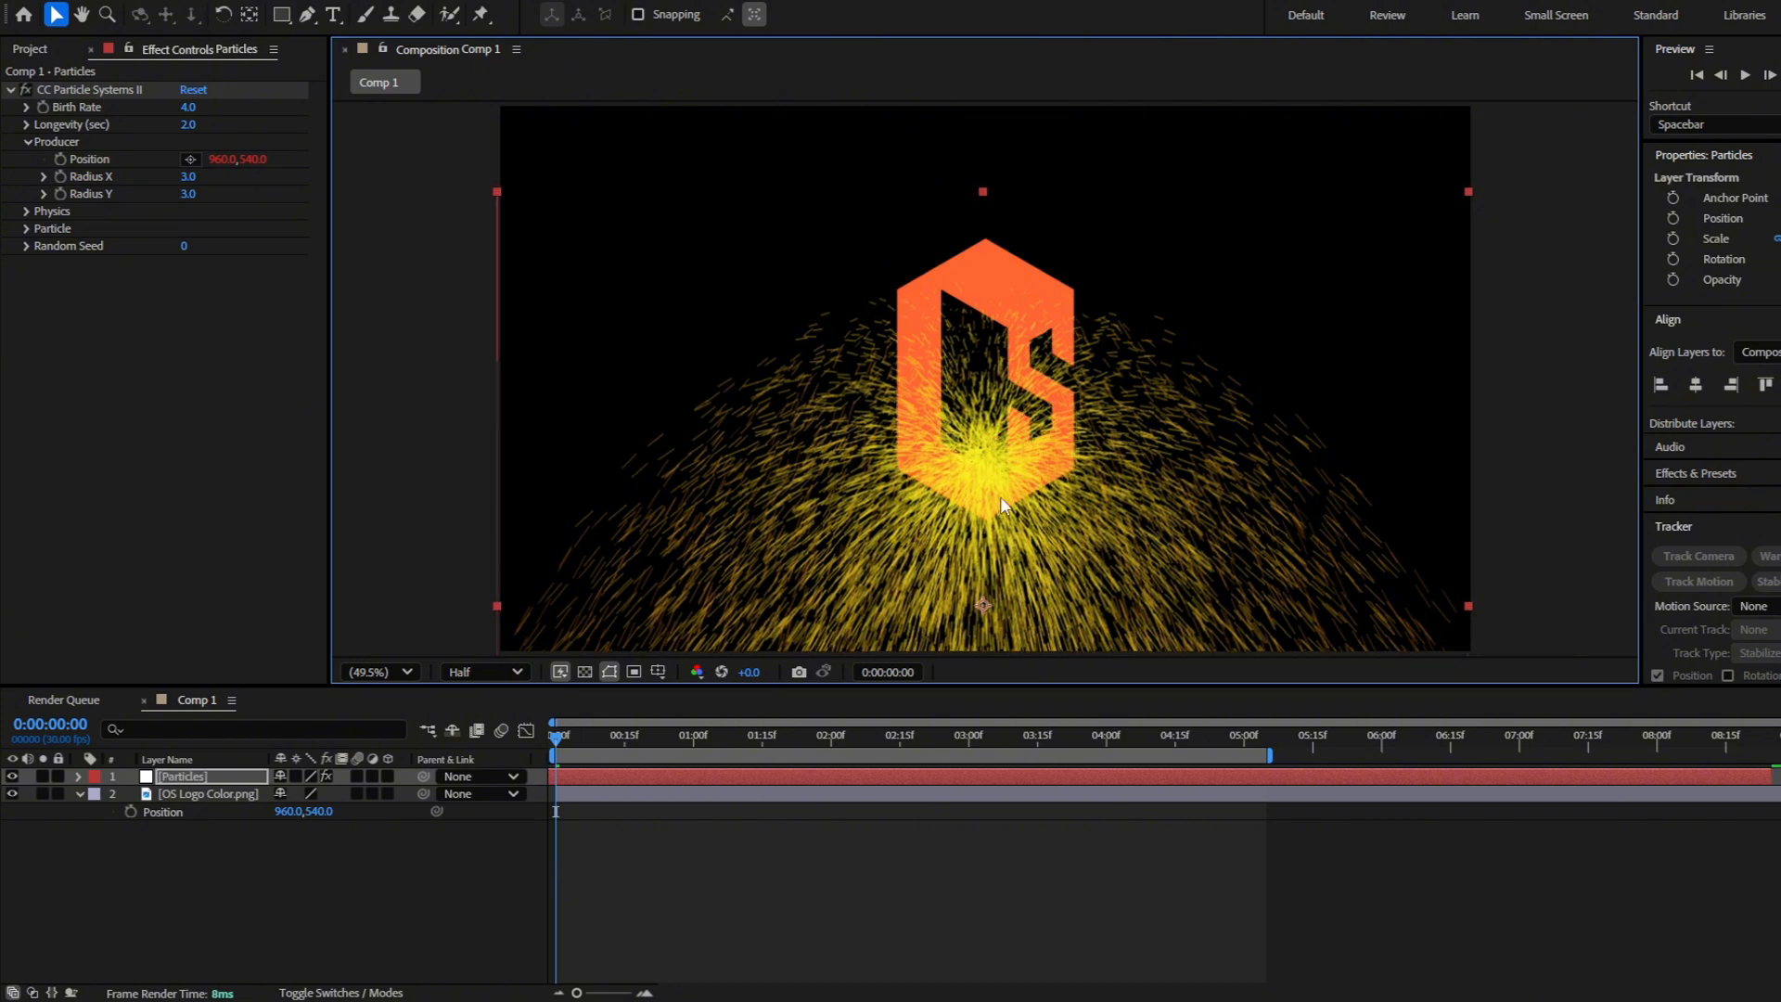
# Move the logo up to about 911.6, -47.4, partly beyond the composition's upper edge
pyautogui.click(603, 790)
pyautogui.moveTo(1010, 454); pyautogui.dragTo(976, 178)
pyautogui.click(1167, 213)
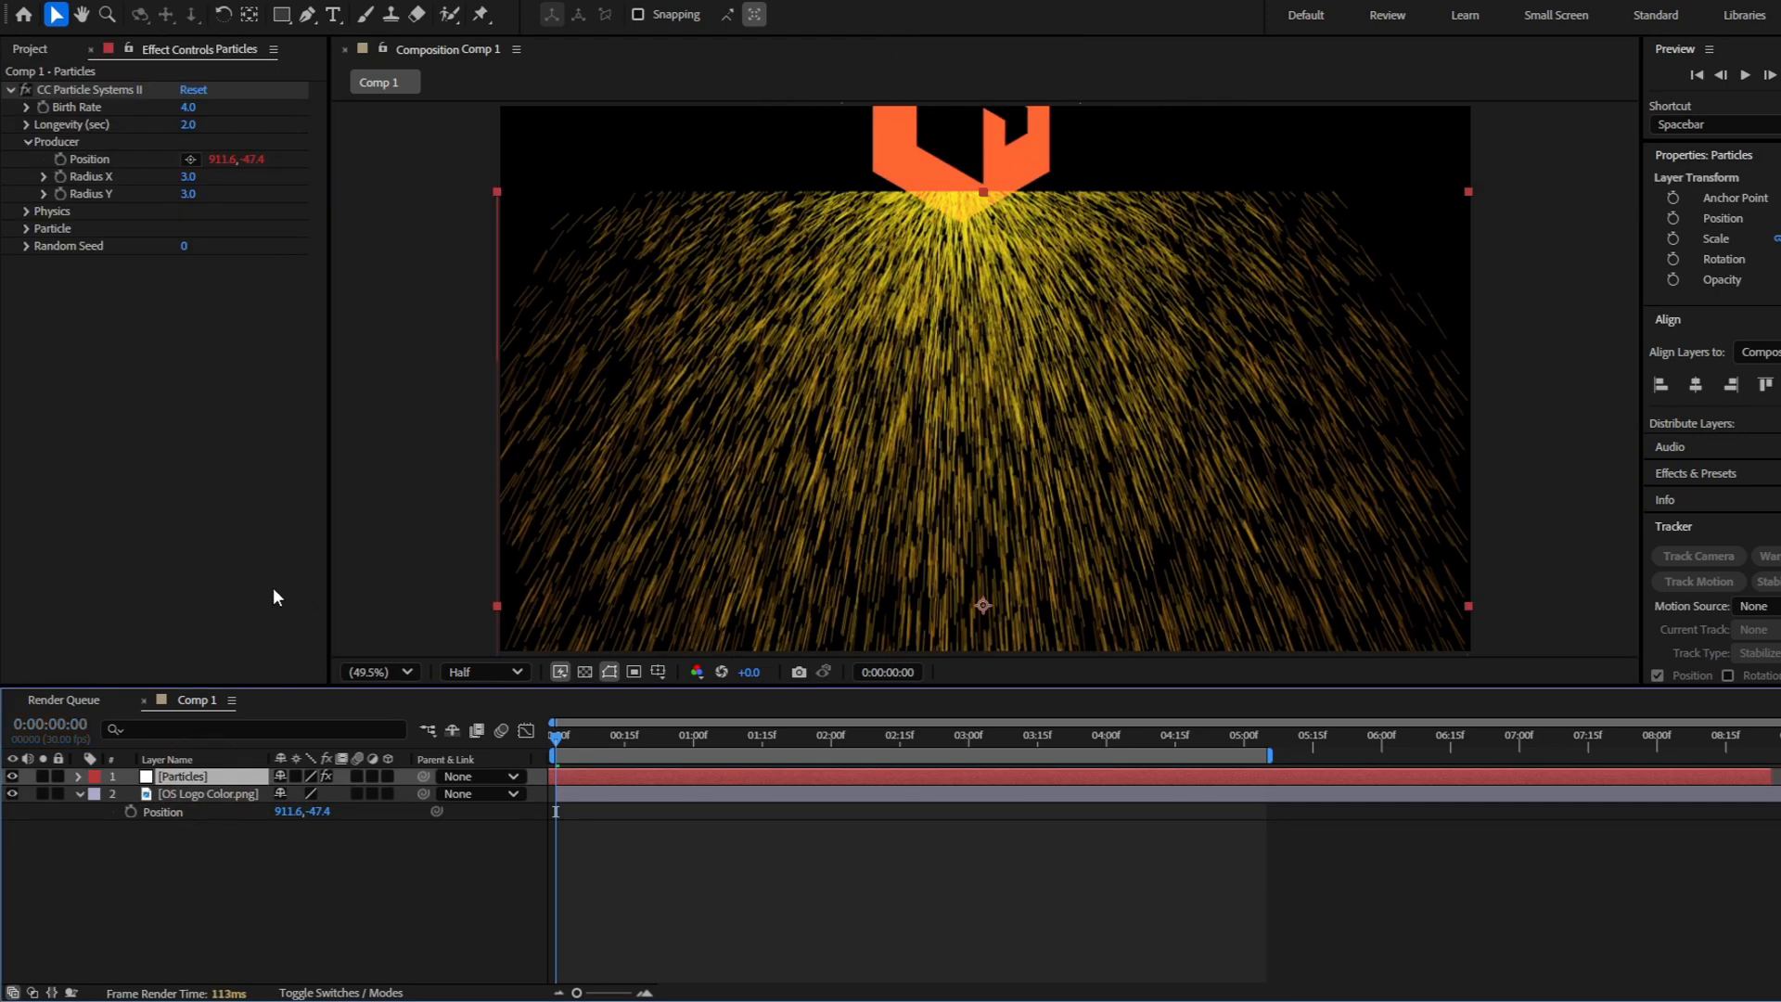
# Apply CC RepeTile to the Particles layer, order it above CC Particle Systems II and set Tiling to None
pyautogui.hotkey('ctrl', 'space')
pyautogui.write('cc repetil')
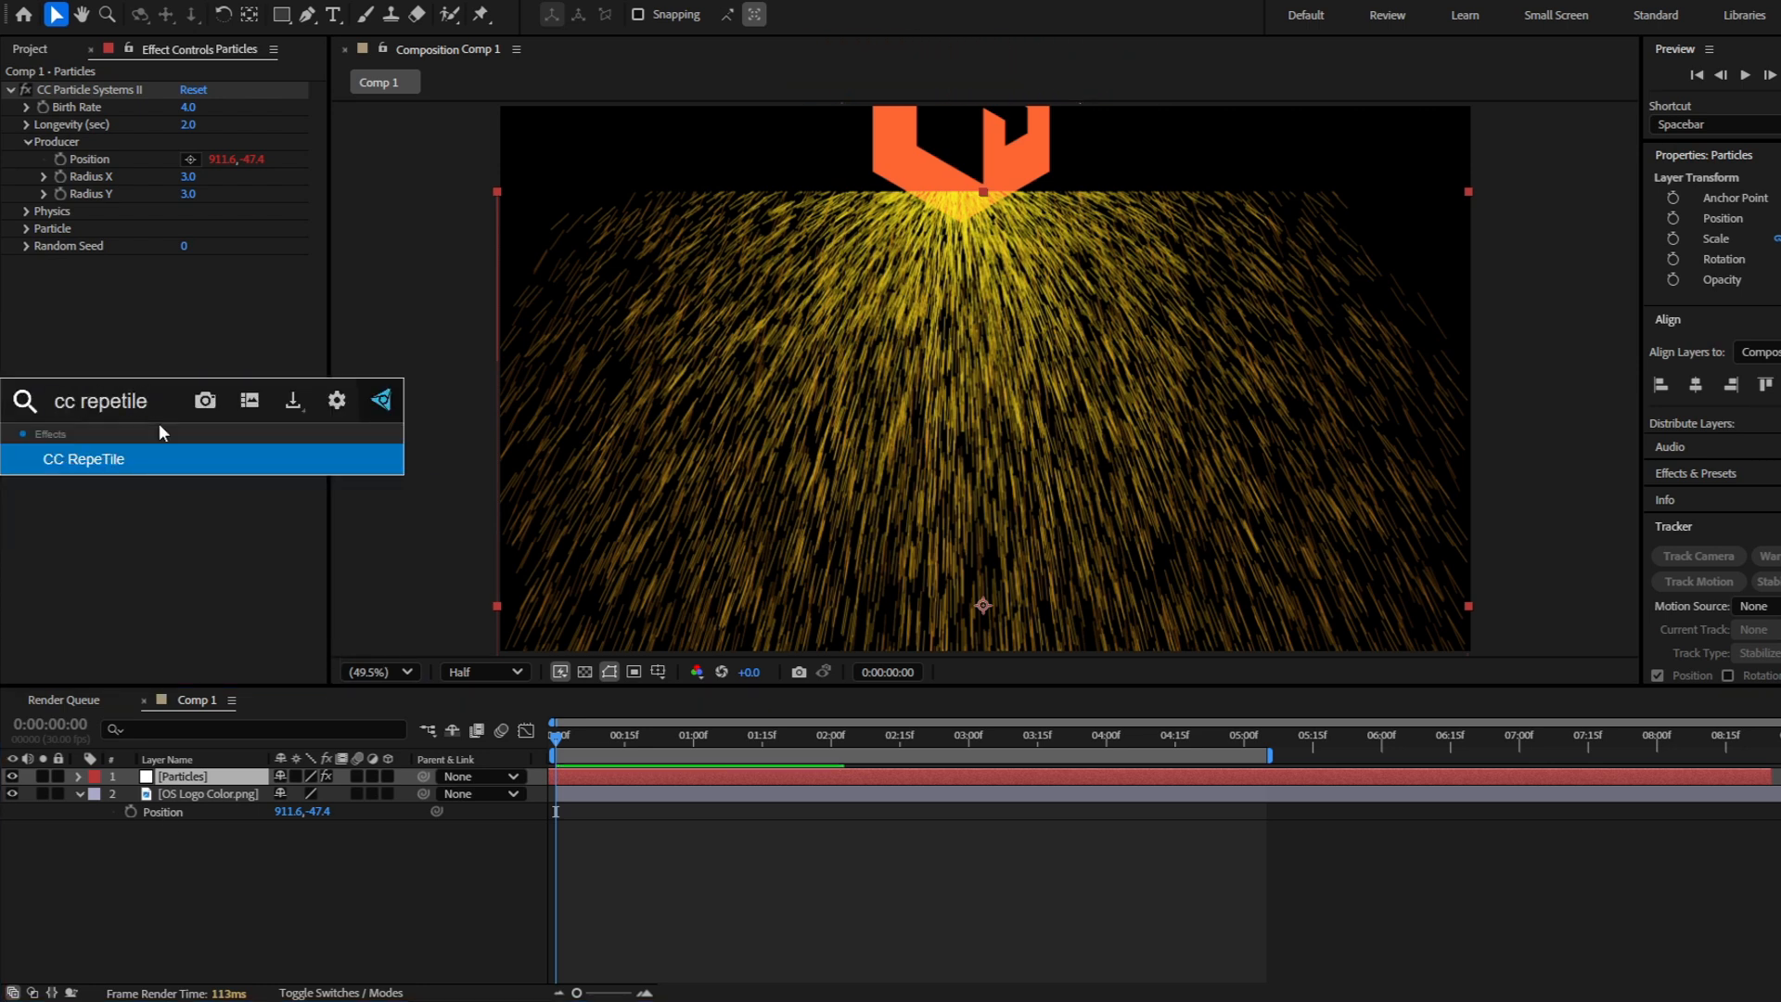
pyautogui.press('Return')
pyautogui.moveTo(89, 160); pyautogui.dragTo(102, 90)
pyautogui.click(216, 176)
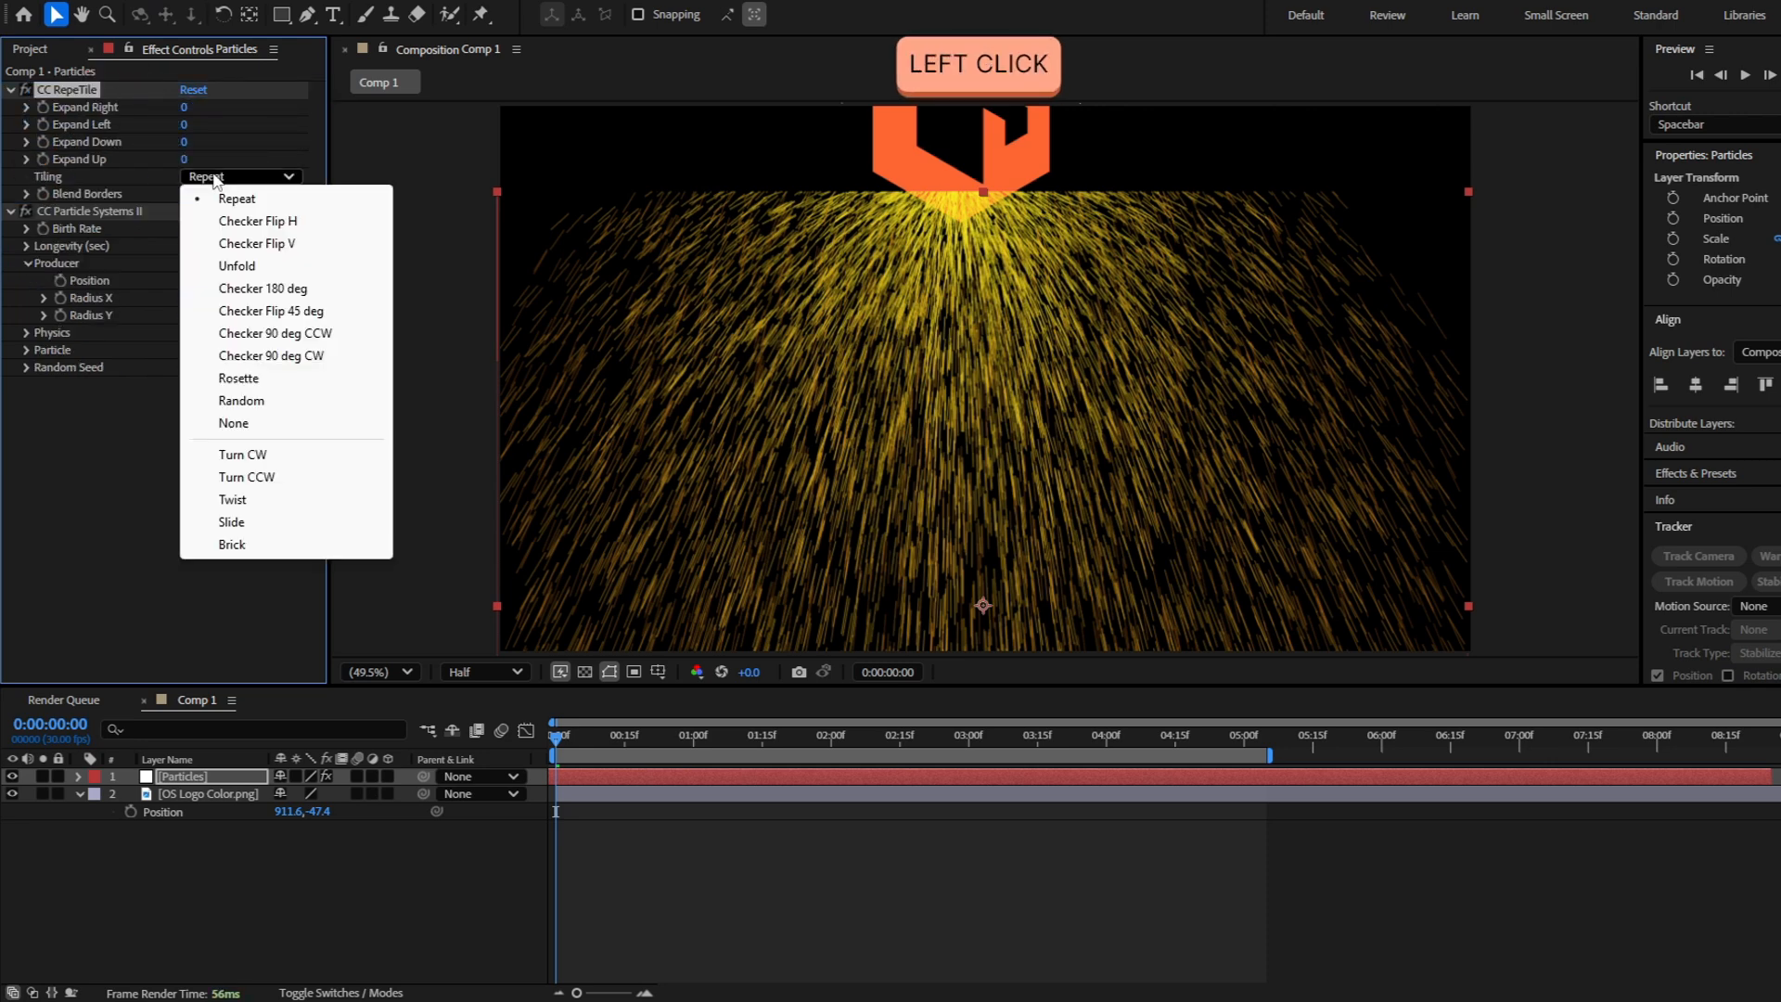
pyautogui.click(259, 426)
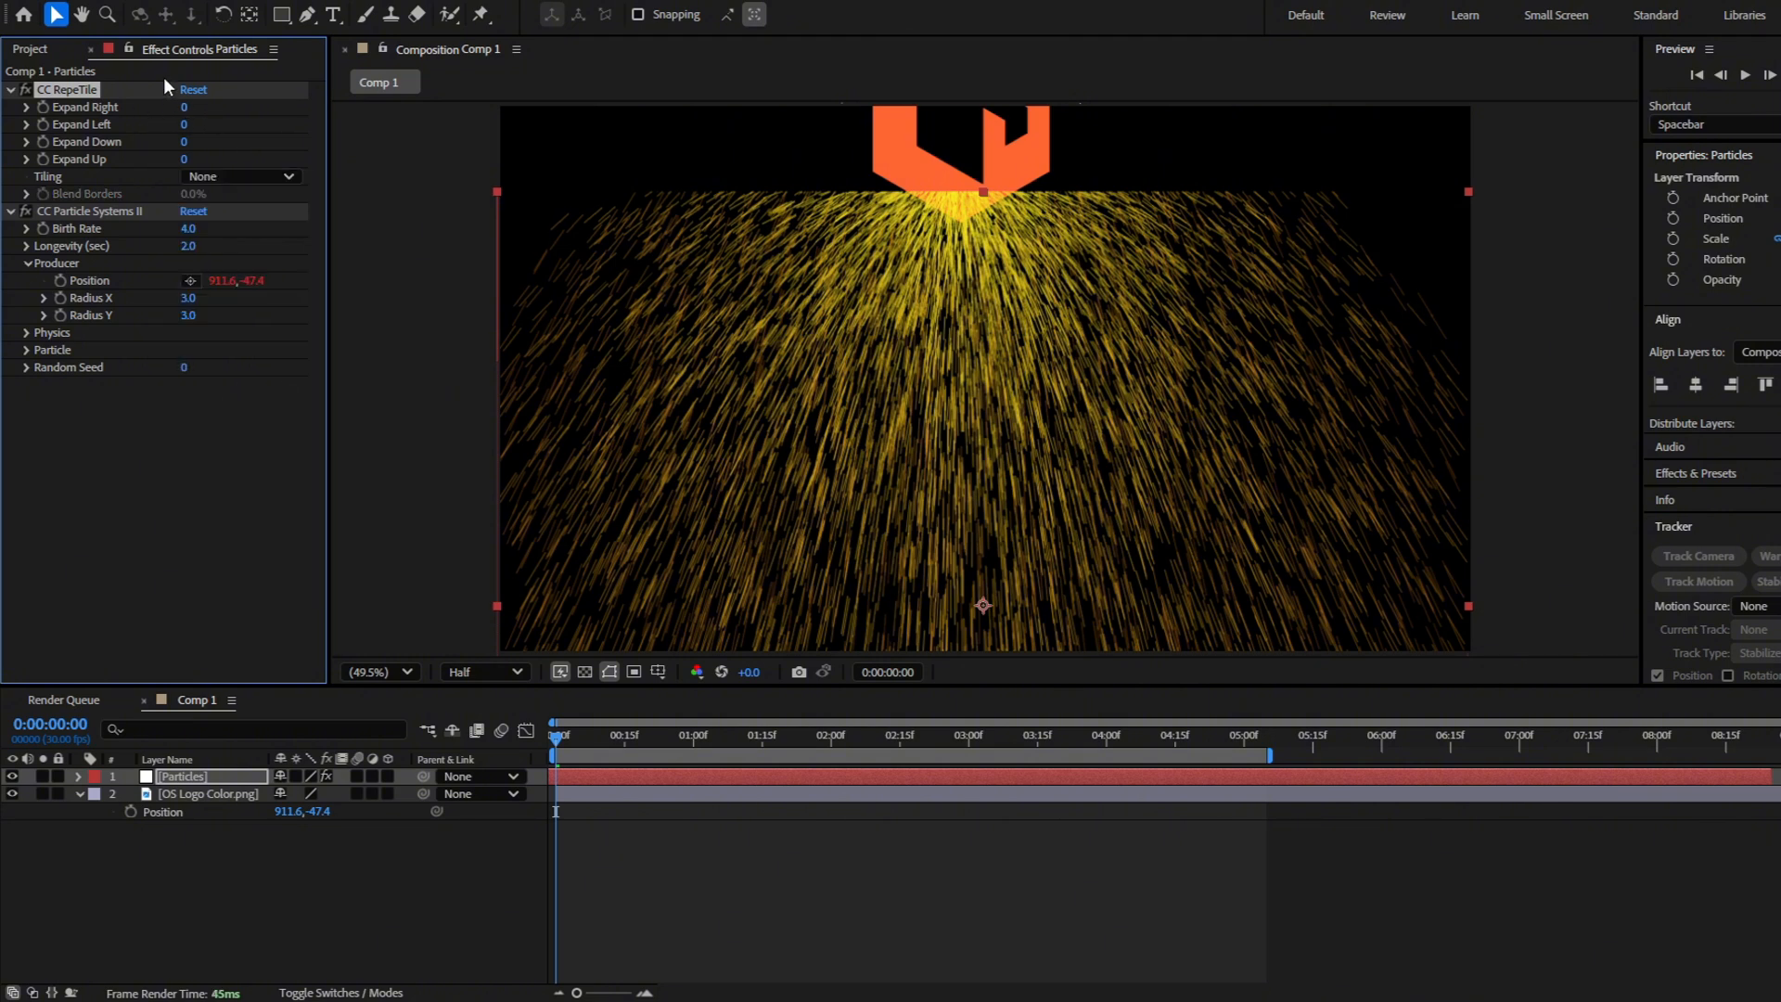
# Set CC RepeTile's Expand Right, Left, Down and Up values to 500 each
pyautogui.click(185, 110)
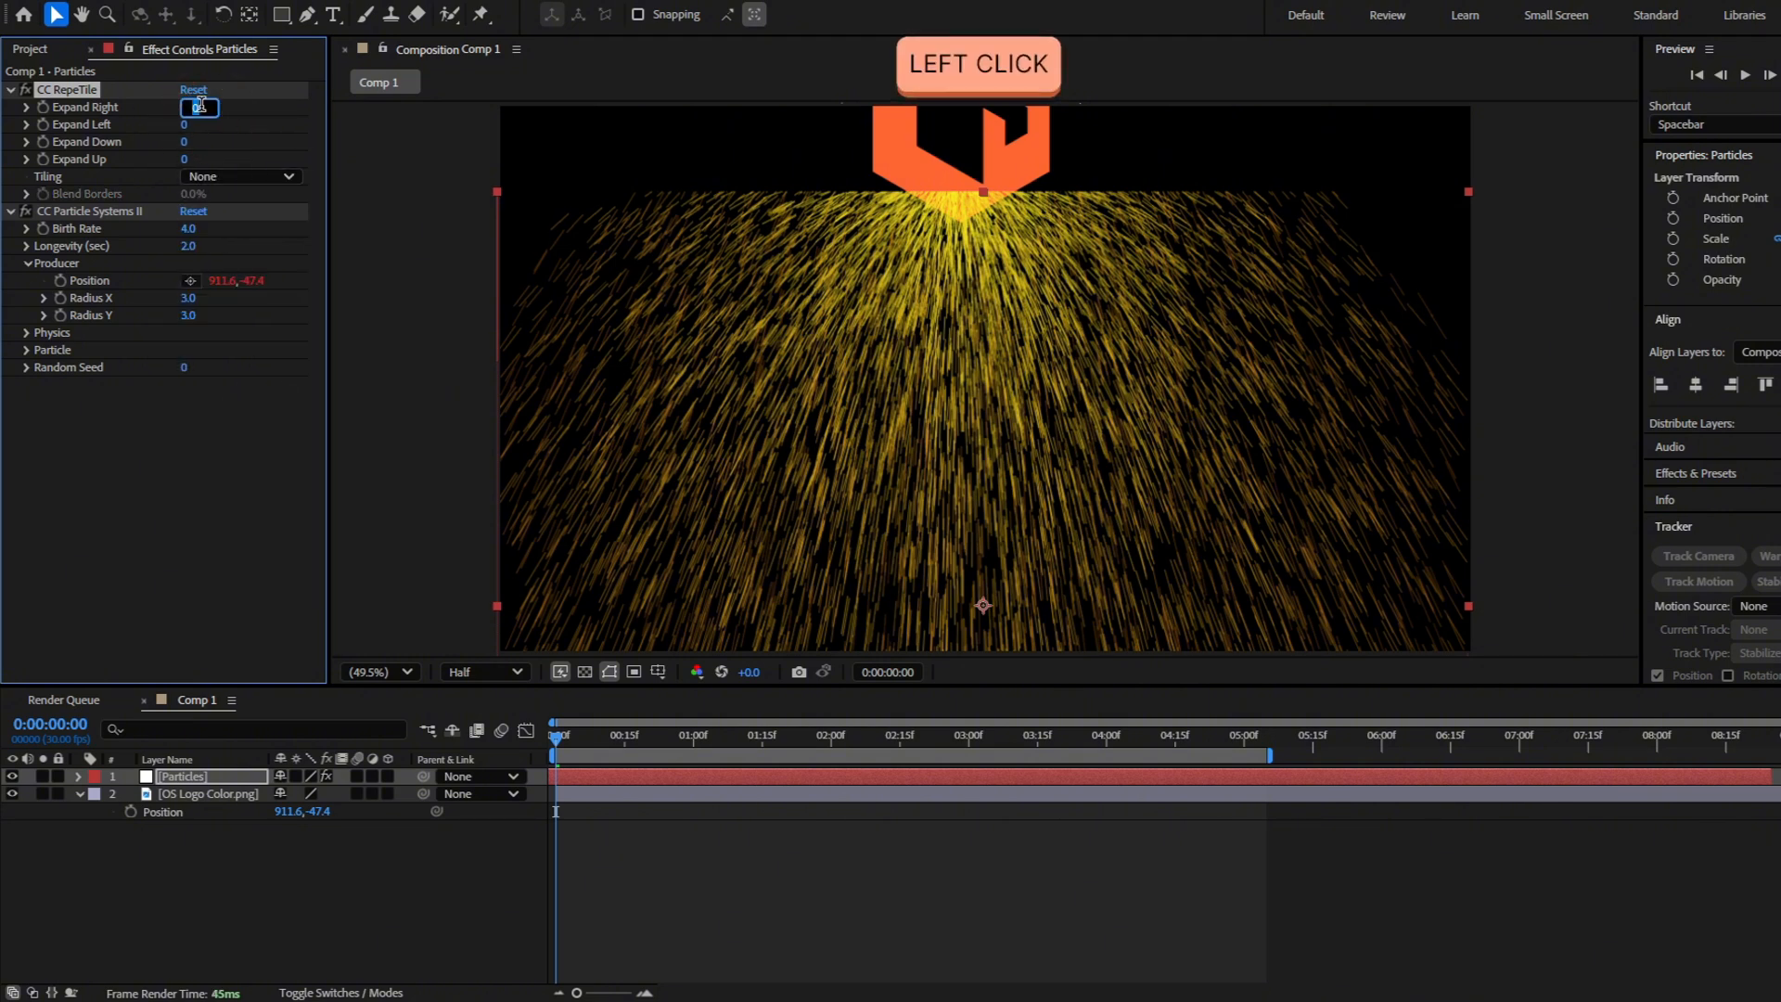
pyautogui.write('500')
pyautogui.press('Tab')
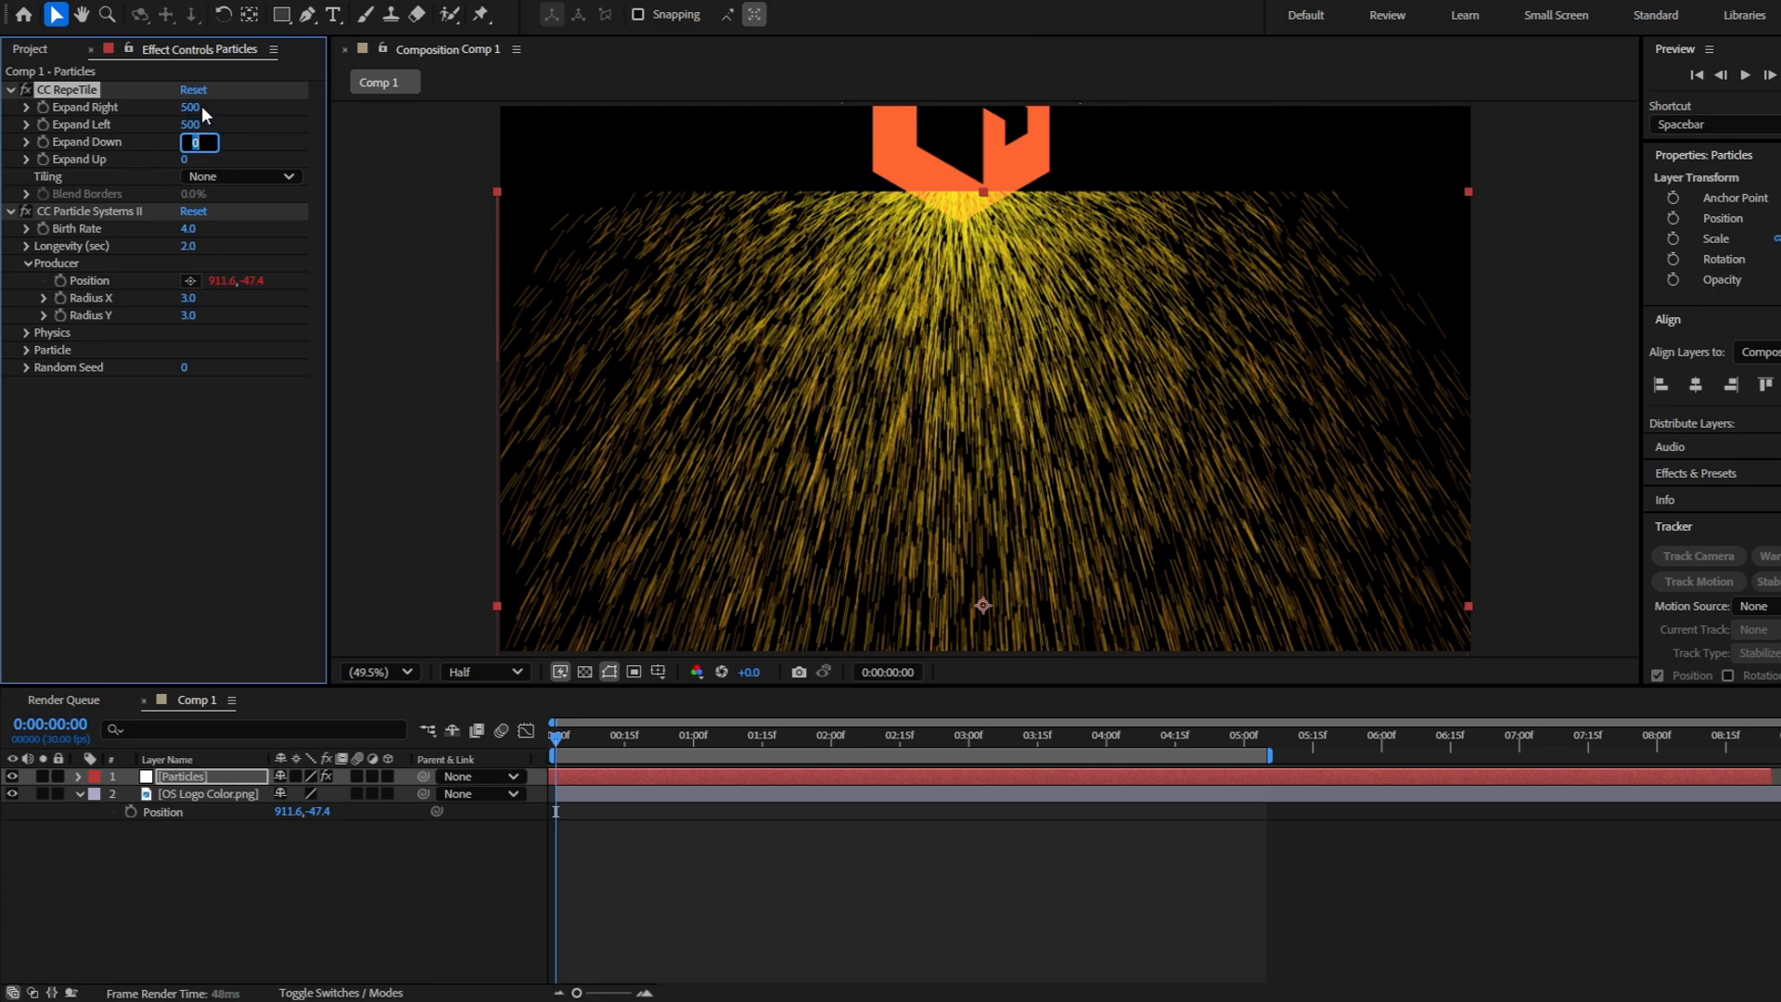
pyautogui.write('500')
pyautogui.press('Tab')
pyautogui.write('500')
pyautogui.press('Return')
# Animate the logo's Position from about 453.3, 521.8 at 0:00:00:00 to about 1394, 521.8 at 0:00:00:19
pyautogui.click(640, 796)
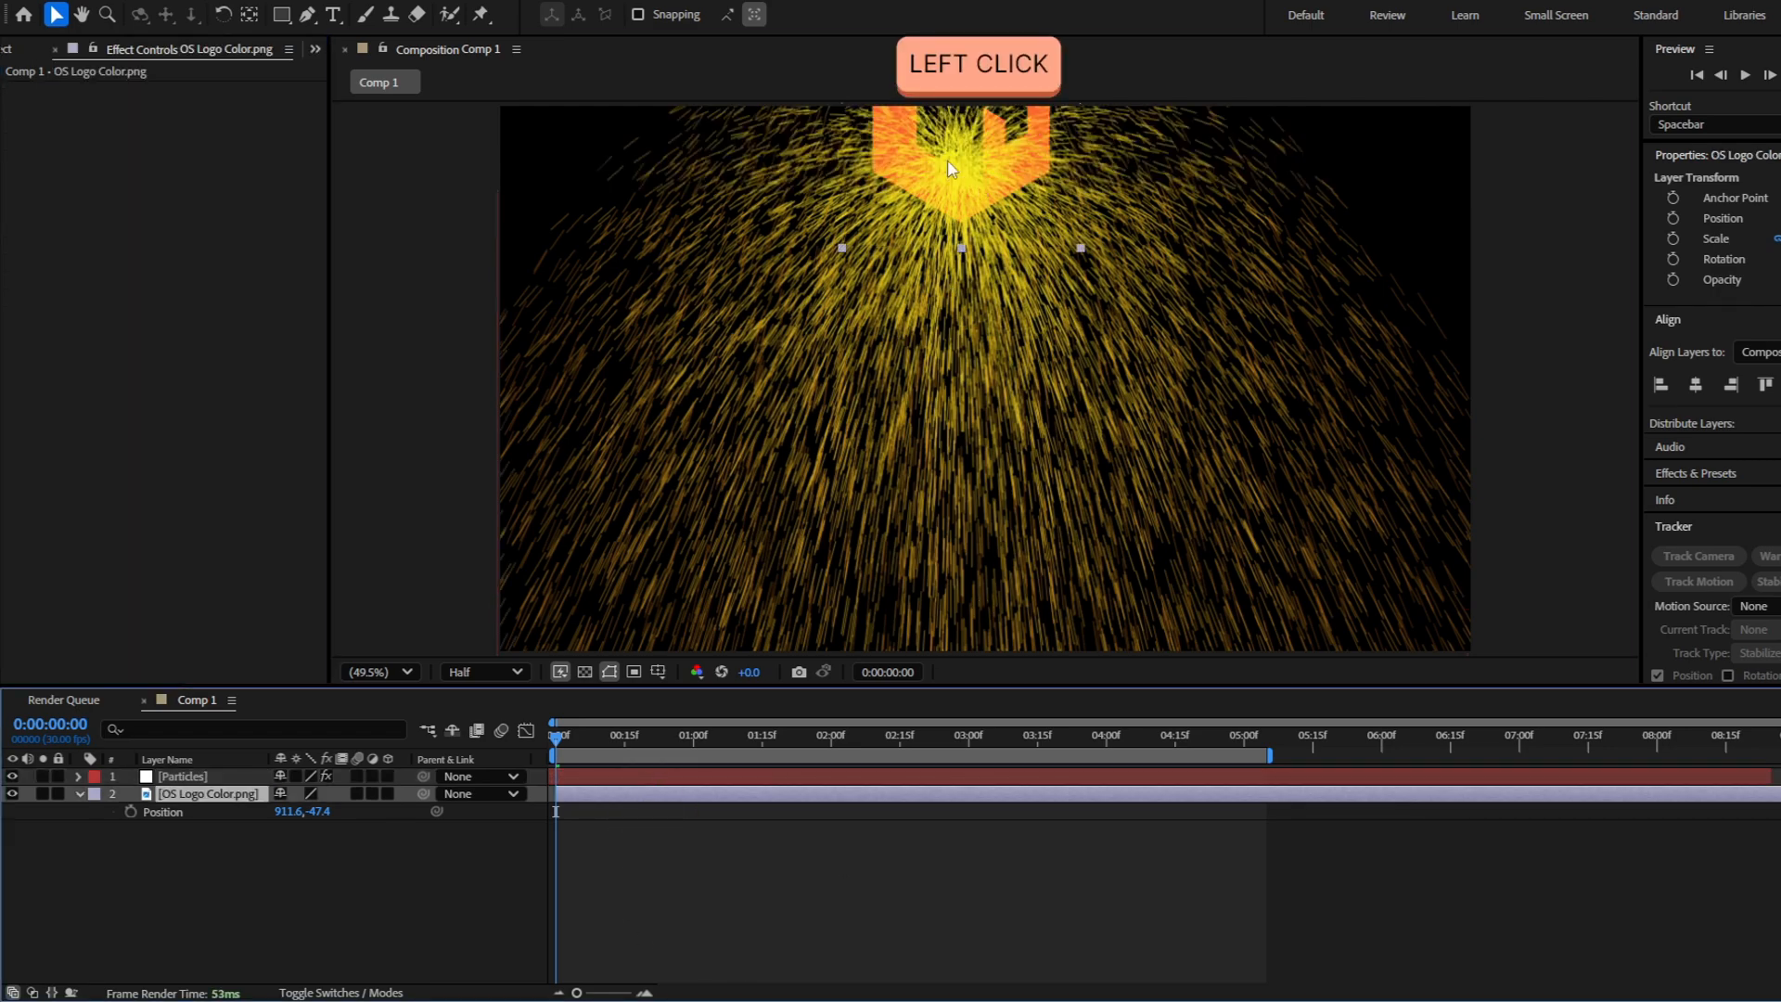
pyautogui.moveTo(941, 212); pyautogui.dragTo(722, 467)
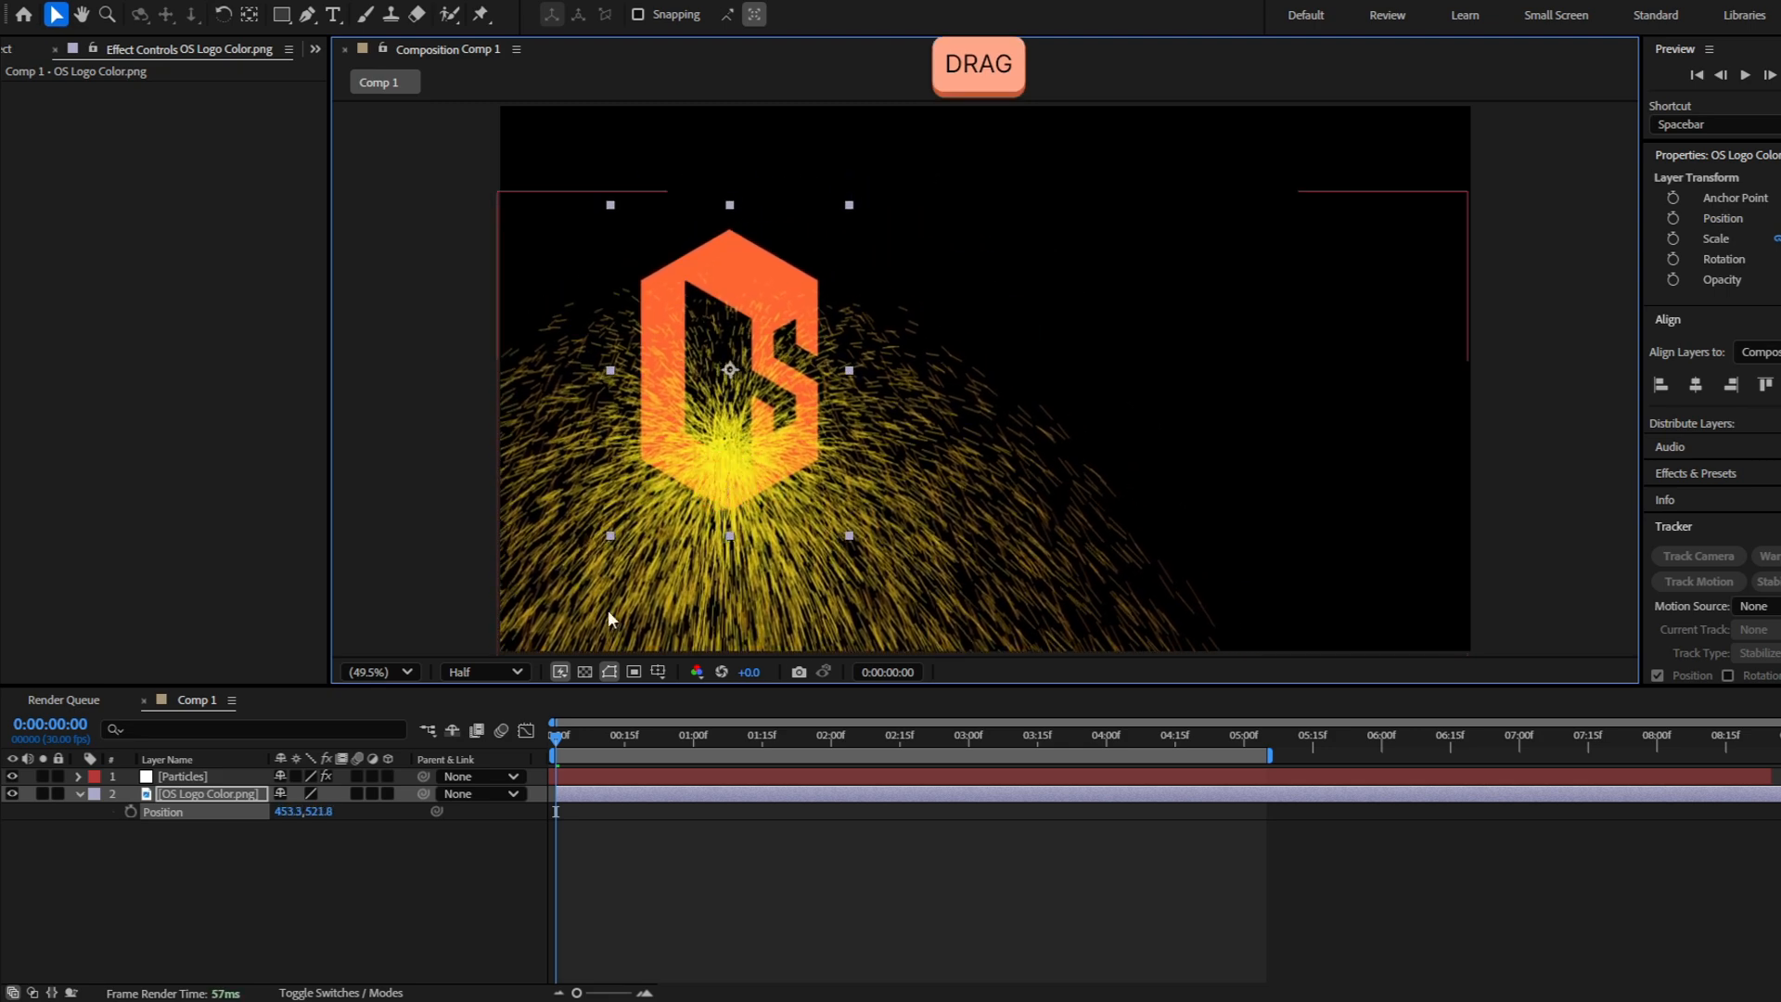
pyautogui.click(131, 812)
pyautogui.click(642, 738)
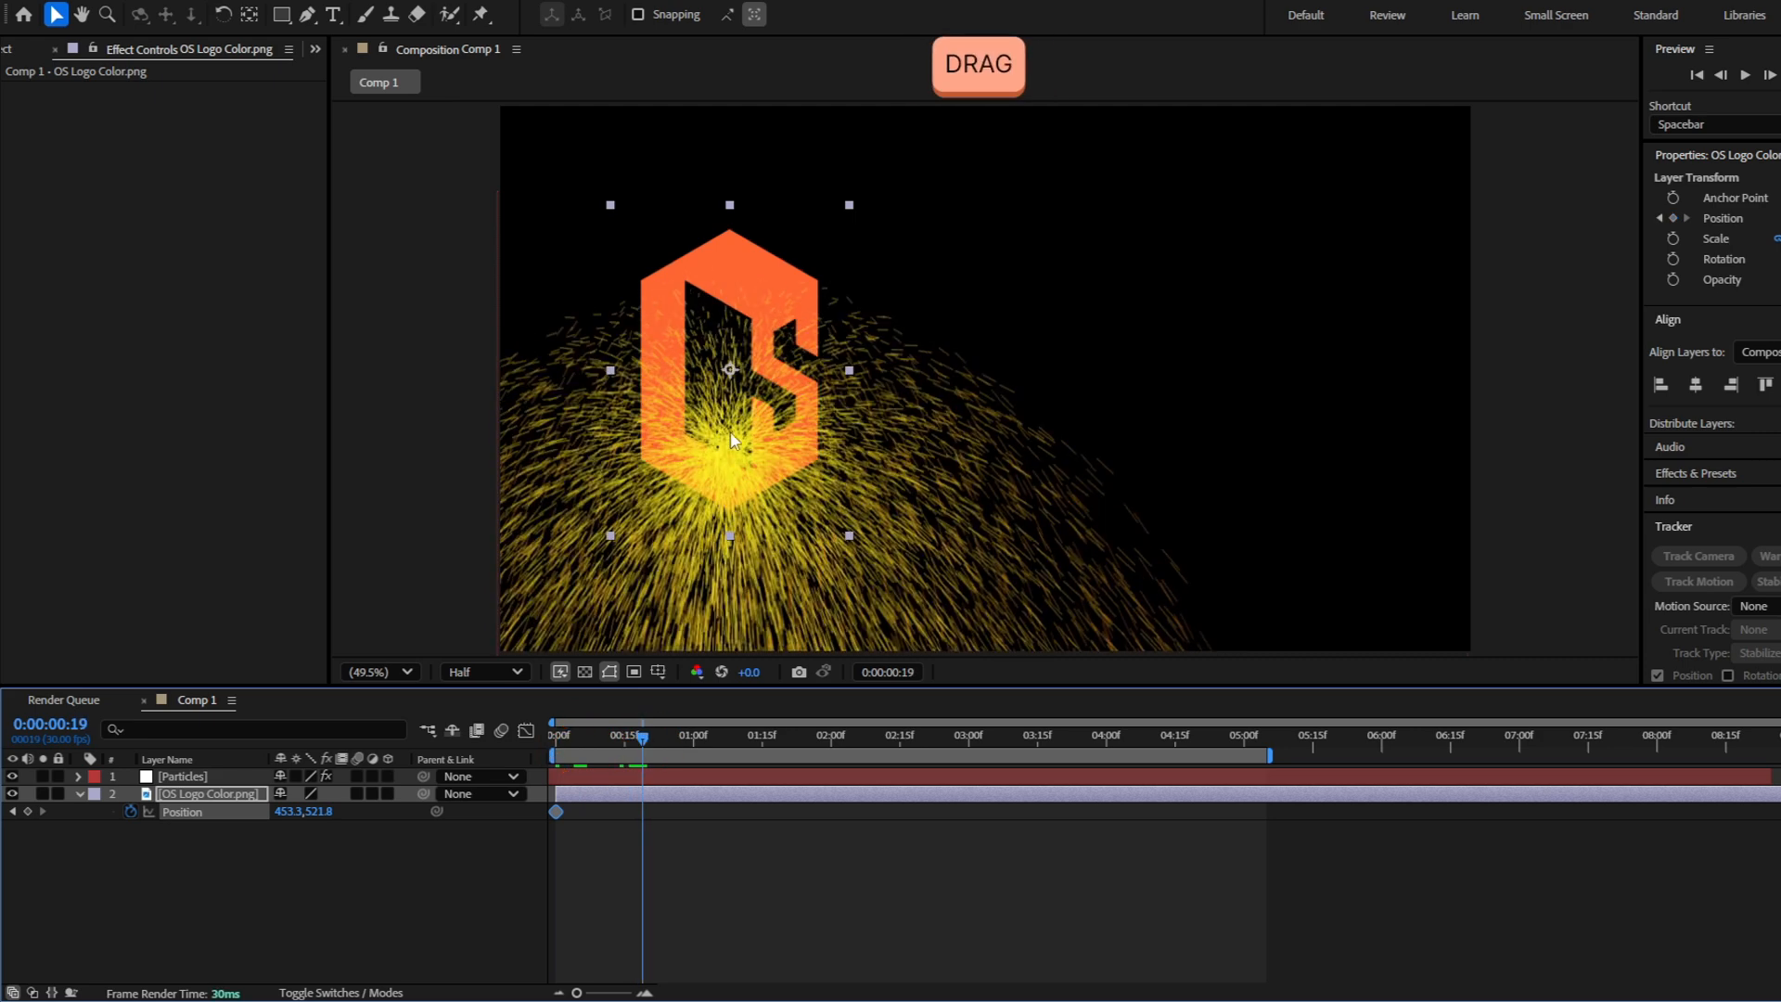
pyautogui.moveTo(637, 441); pyautogui.dragTo(1208, 439)
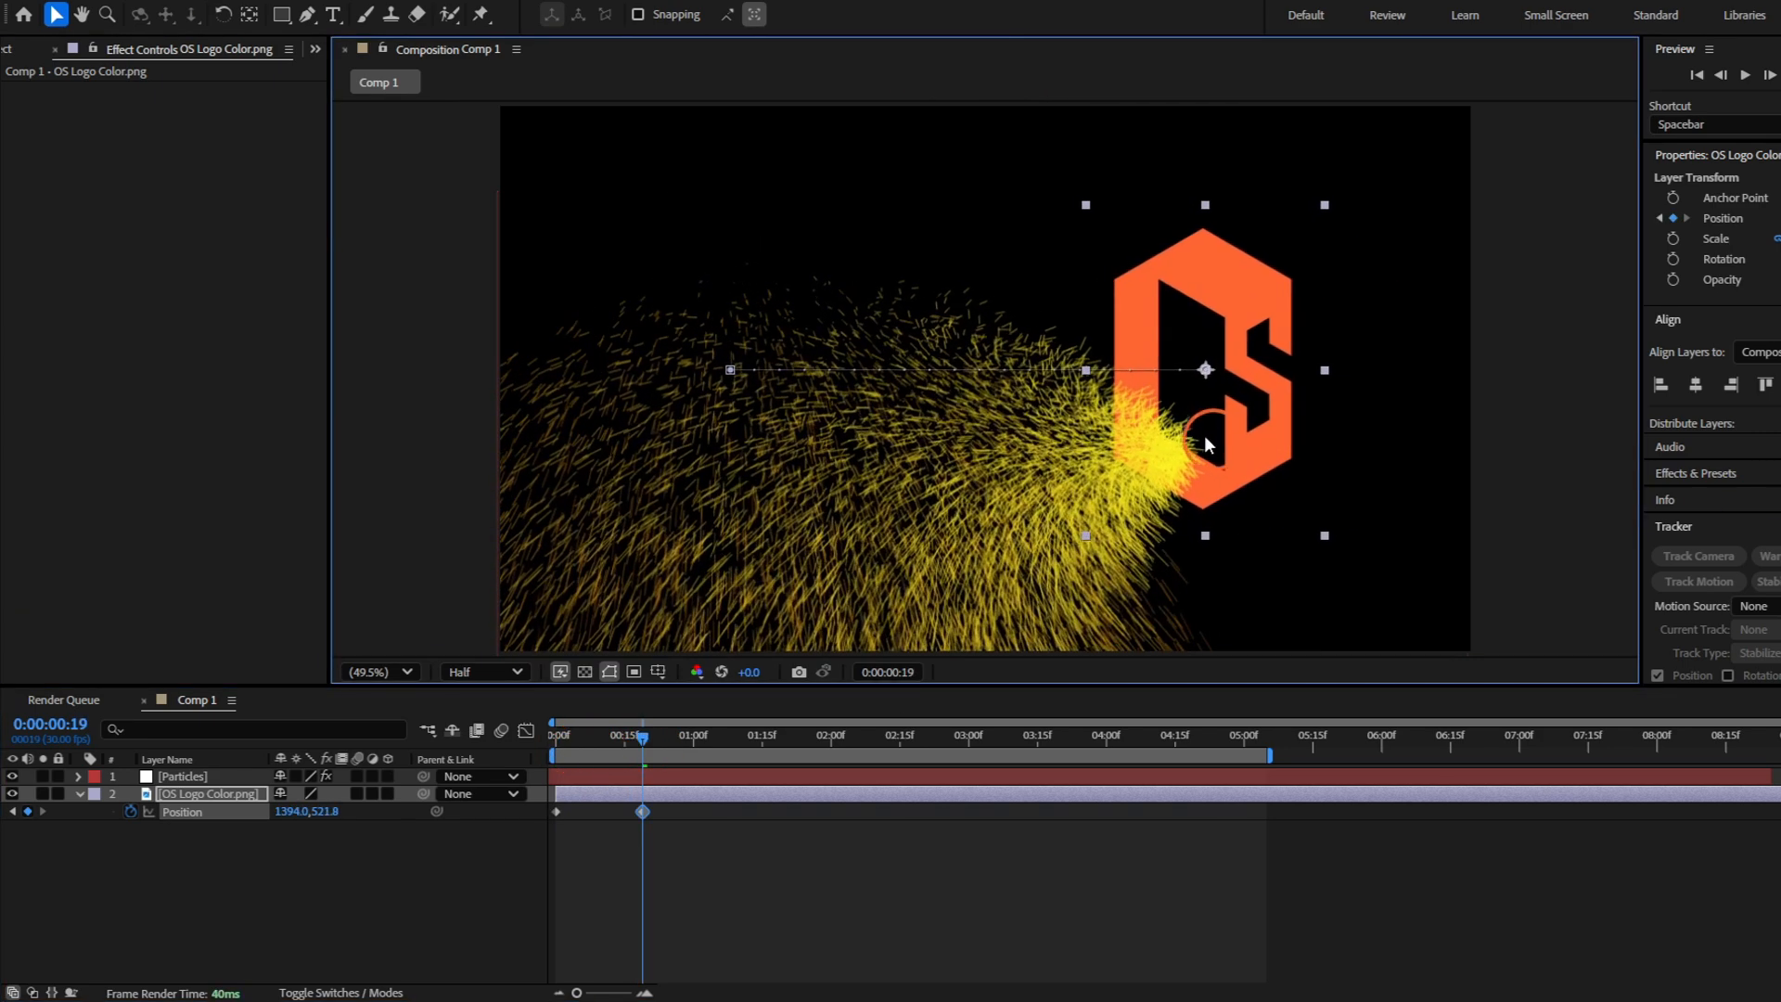
# Apply Easy Ease to both of the logo's Position keyframes
pyautogui.click(721, 876)
pyautogui.moveTo(722, 874); pyautogui.dragTo(551, 804)
pyautogui.press('F9')
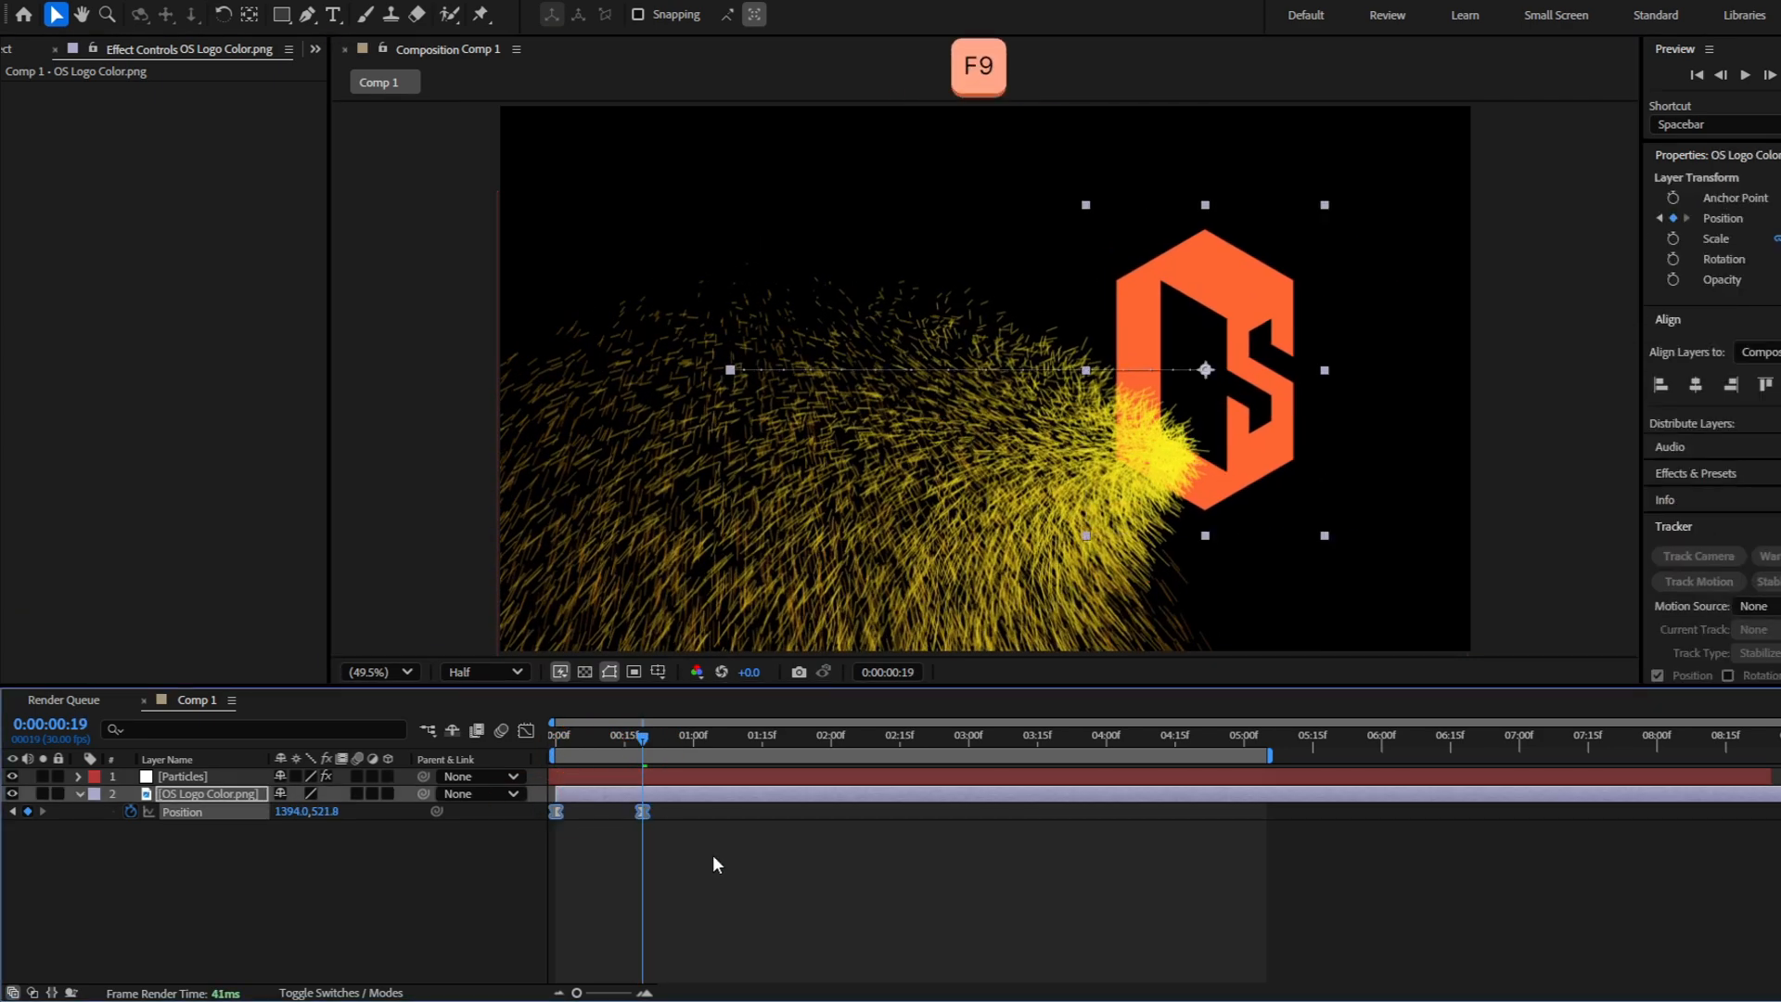
pyautogui.click(712, 854)
# Preview the logo and particle animation from the start of the composition
pyautogui.click(553, 735)
pyautogui.press('space')
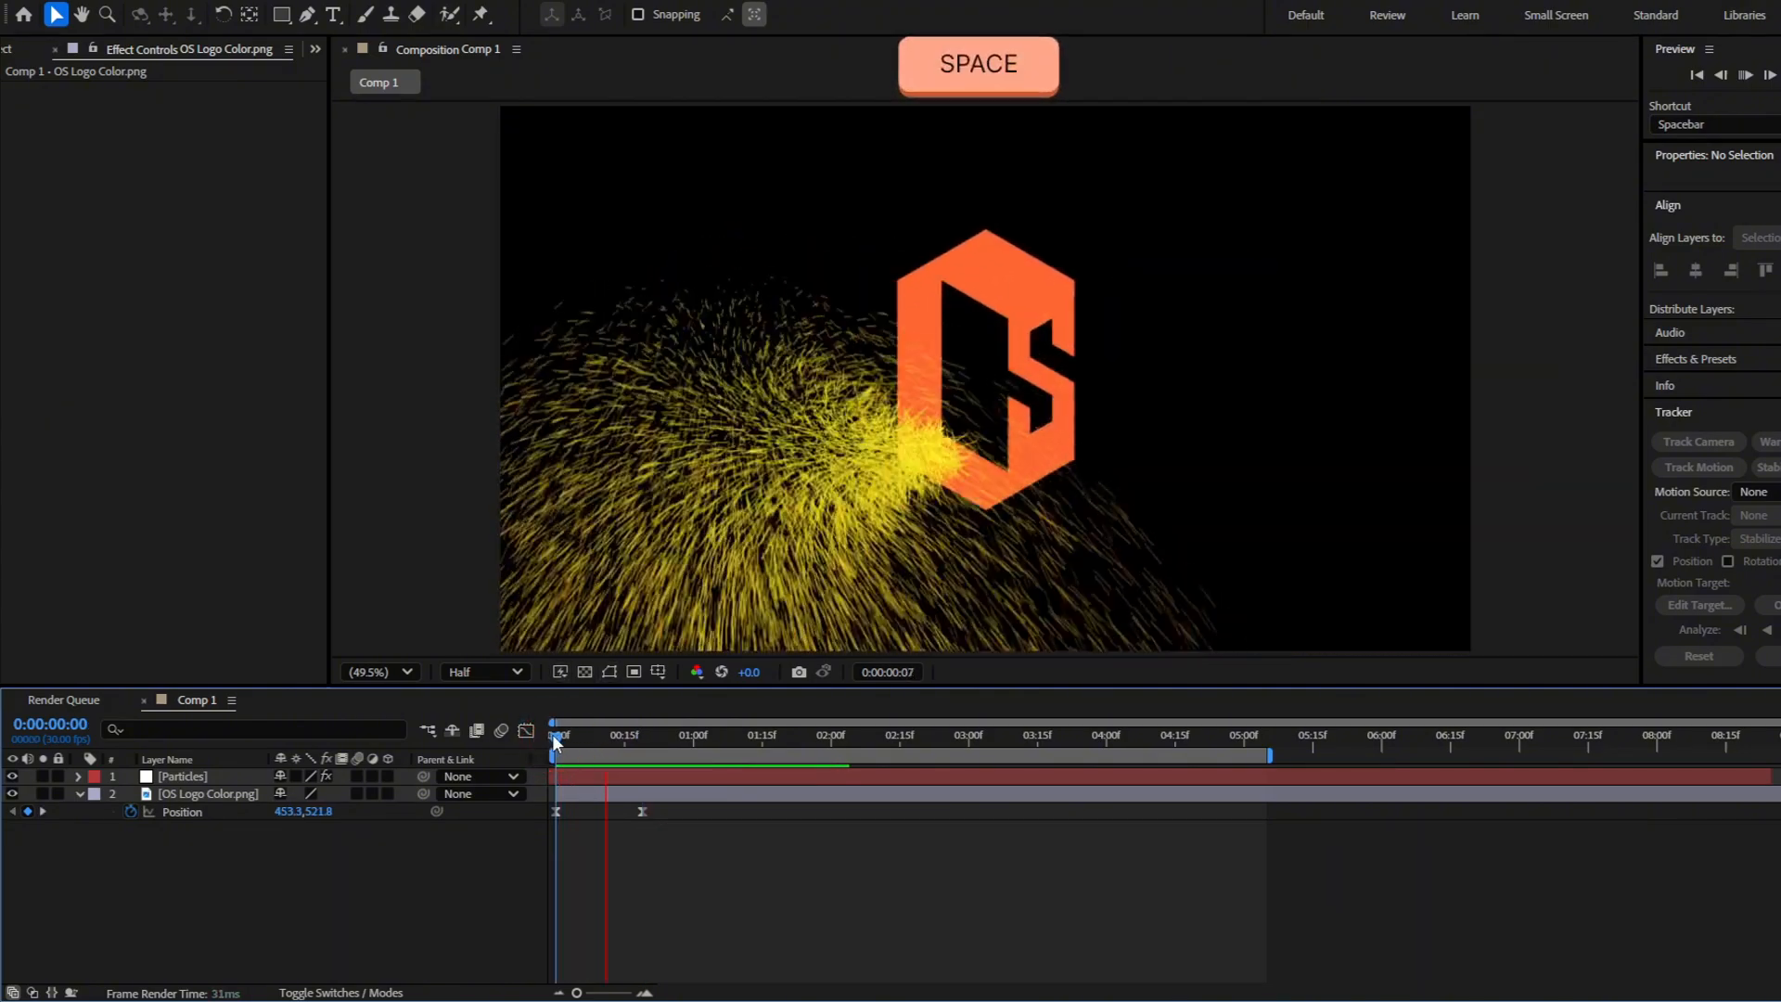
pyautogui.moveTo(653, 740)
pyautogui.mouseDown()
pyautogui.moveTo(566, 748)
pyautogui.moveTo(668, 750)
pyautogui.moveTo(626, 748)
pyautogui.moveTo(647, 745)
pyautogui.mouseUp()
# Set the Physics Velocity of CC Particle Systems II to 0.6 on the Particles layer
pyautogui.click(675, 776)
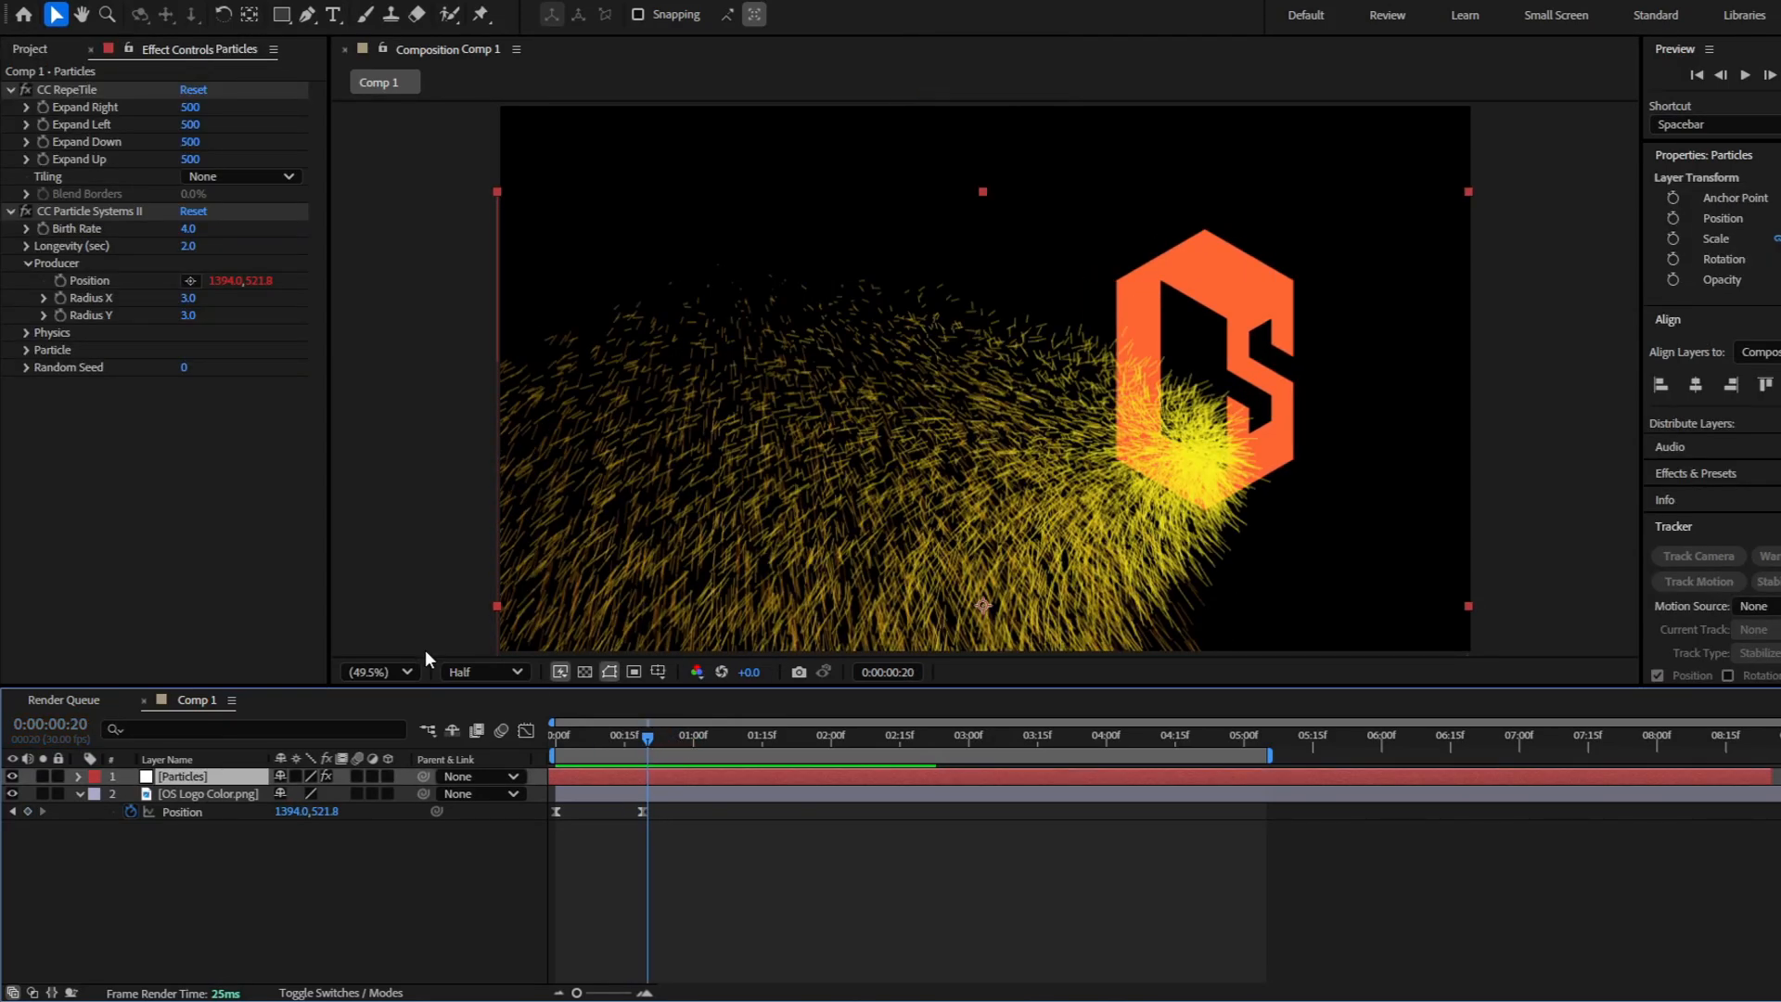
pyautogui.click(10, 90)
pyautogui.click(26, 159)
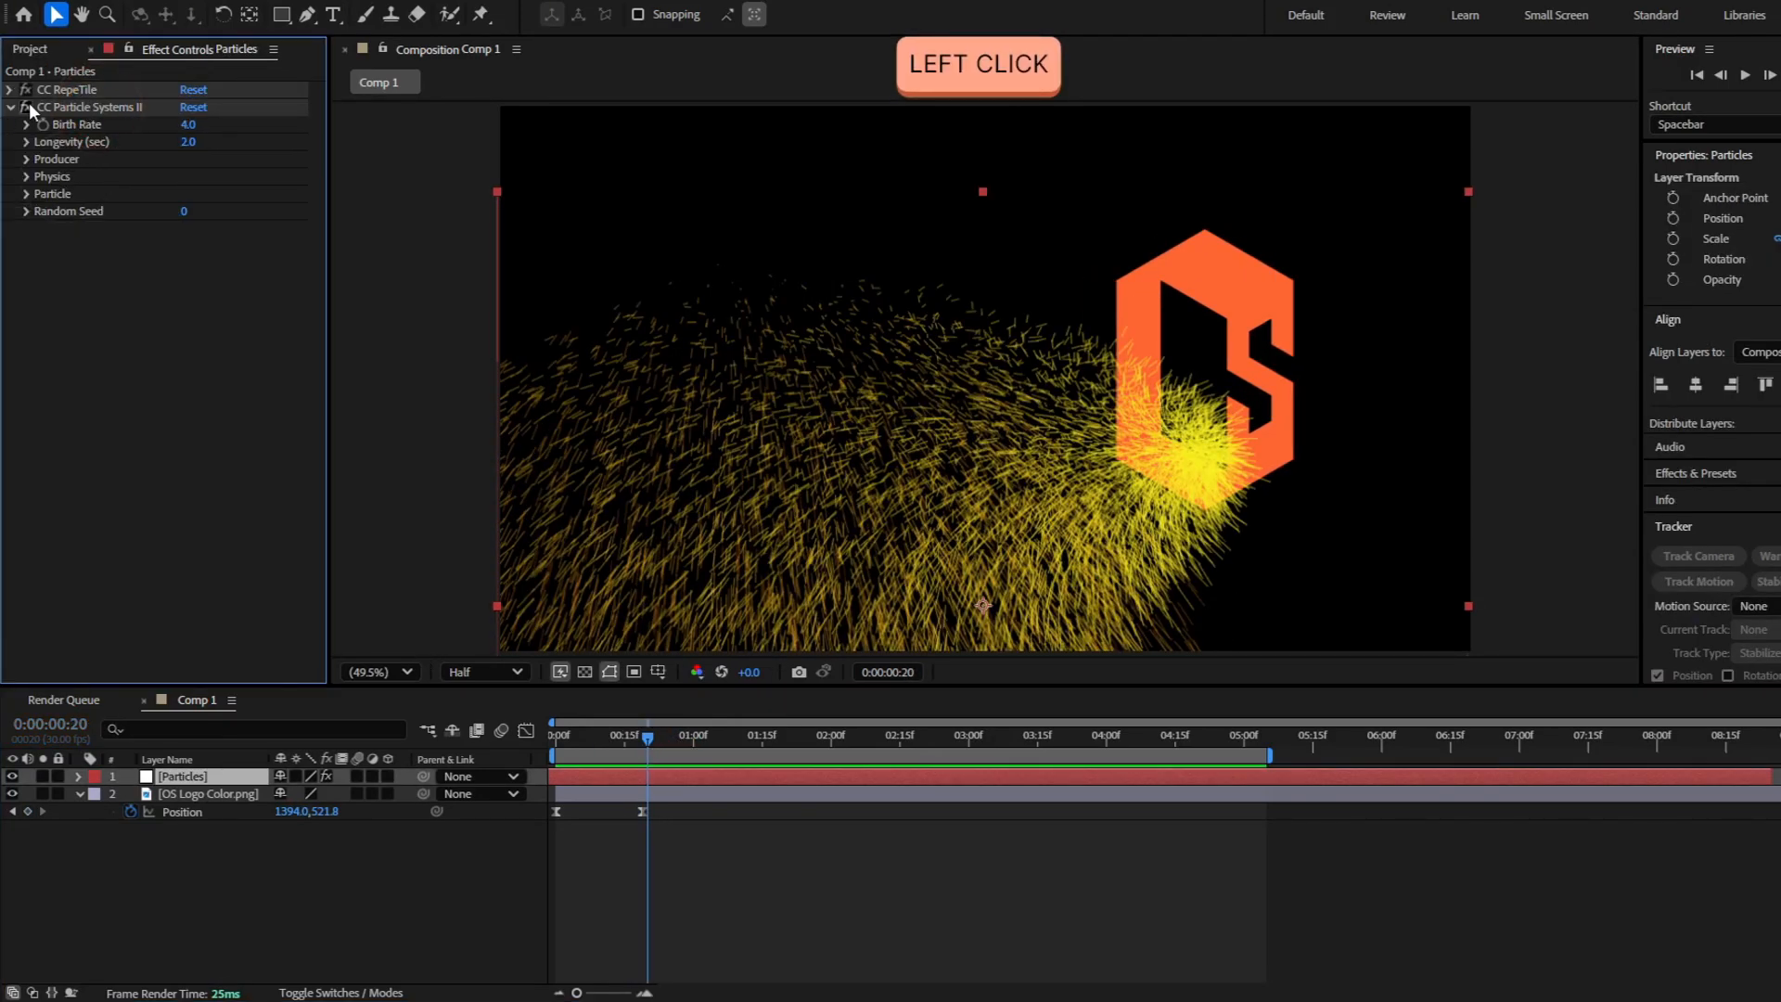
pyautogui.click(26, 177)
pyautogui.moveTo(677, 742); pyautogui.dragTo(771, 729)
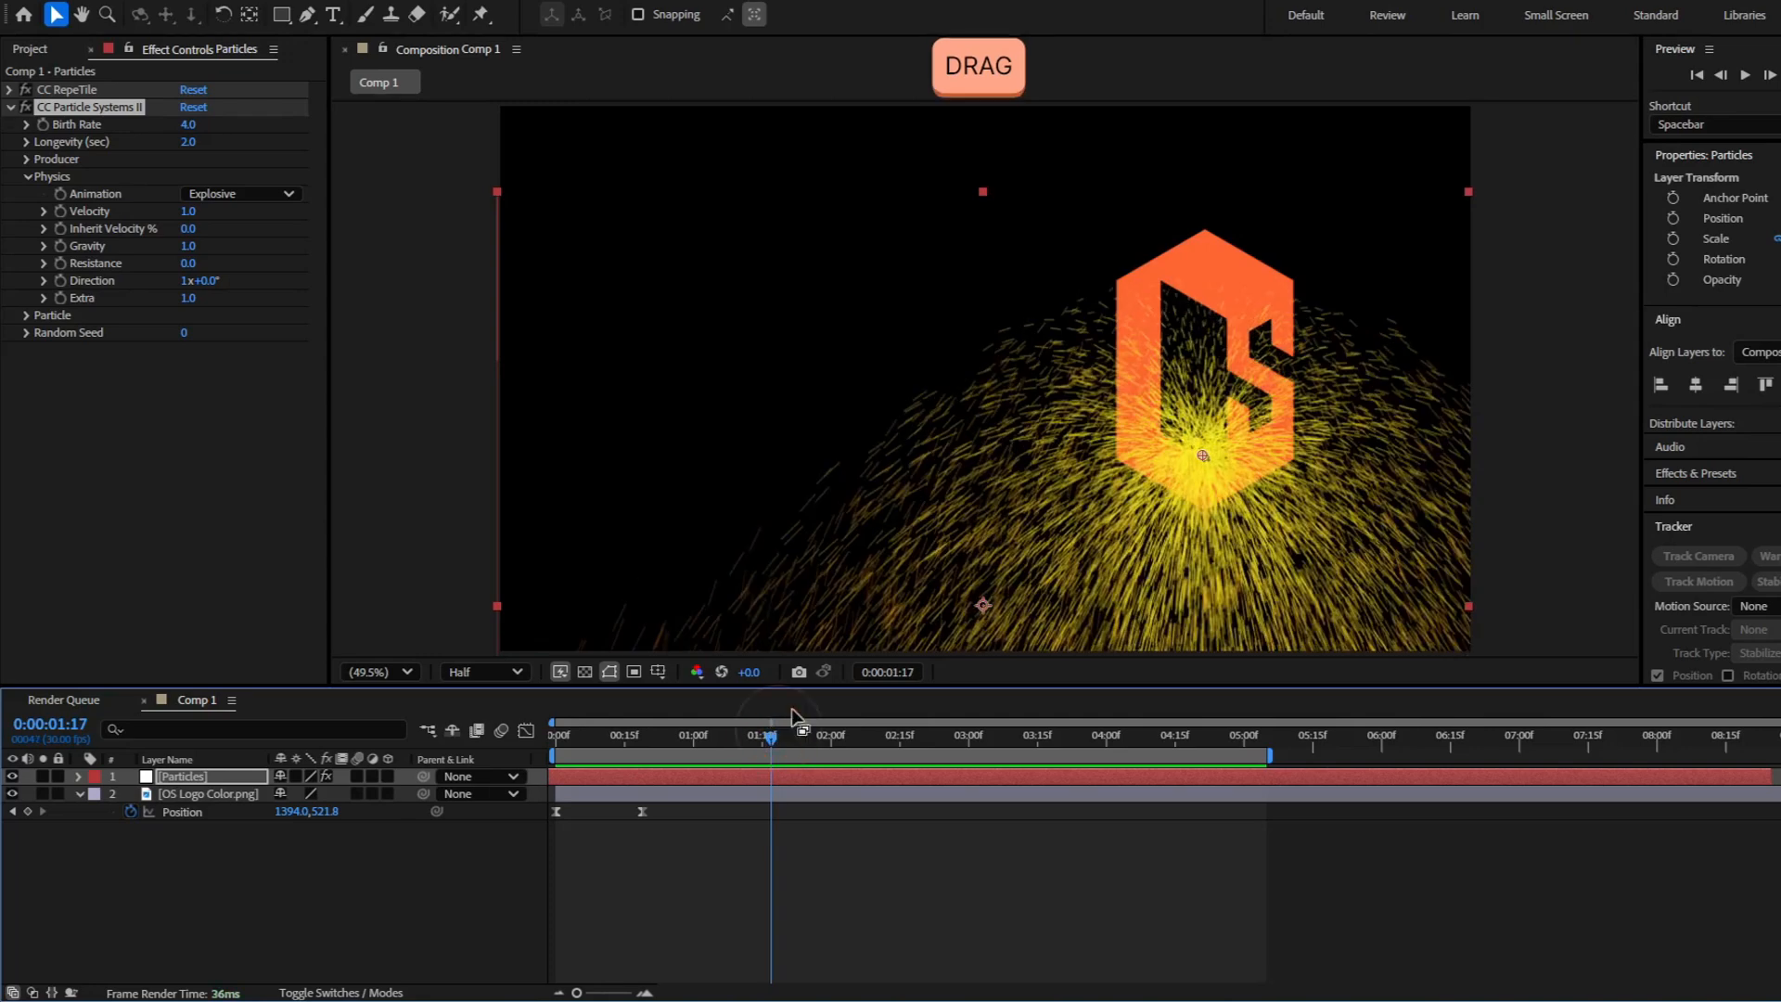
pyautogui.click(189, 212)
pyautogui.write('0.6')
pyautogui.press('Return')
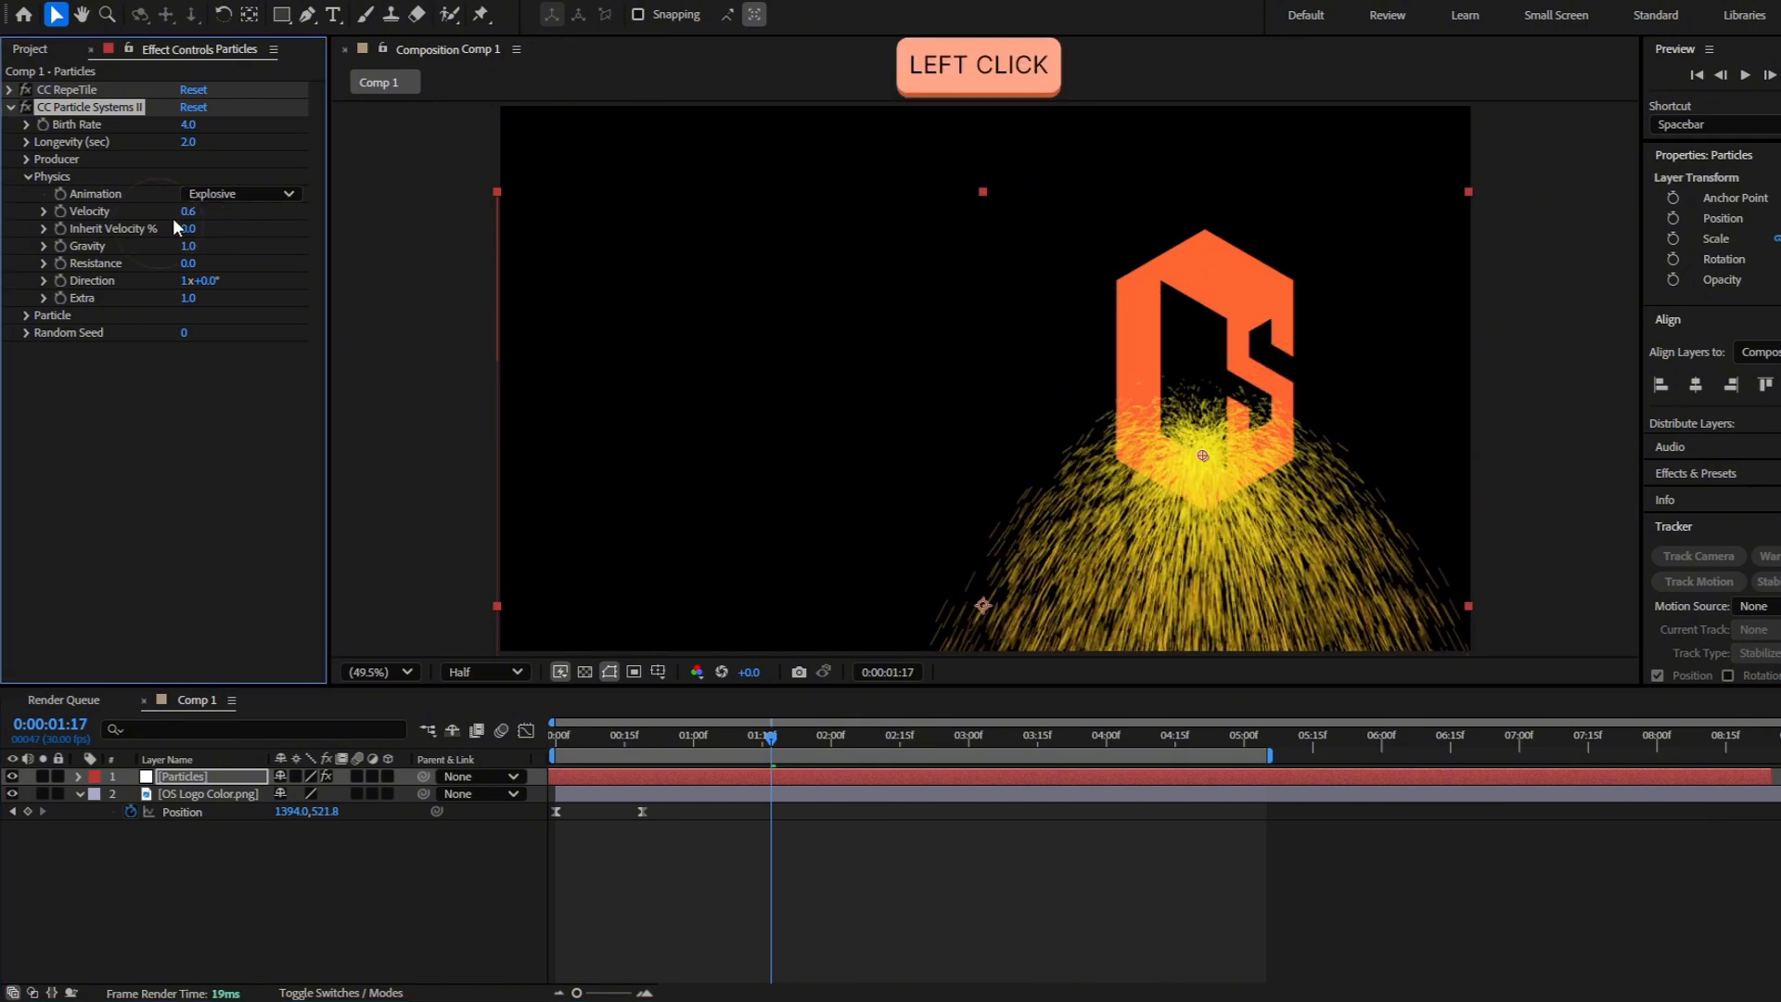
# Try a Physics Velocity of 0.1 on the particles and check the trail around 0:00:00:22
pyautogui.write('1')
pyautogui.press('Return')
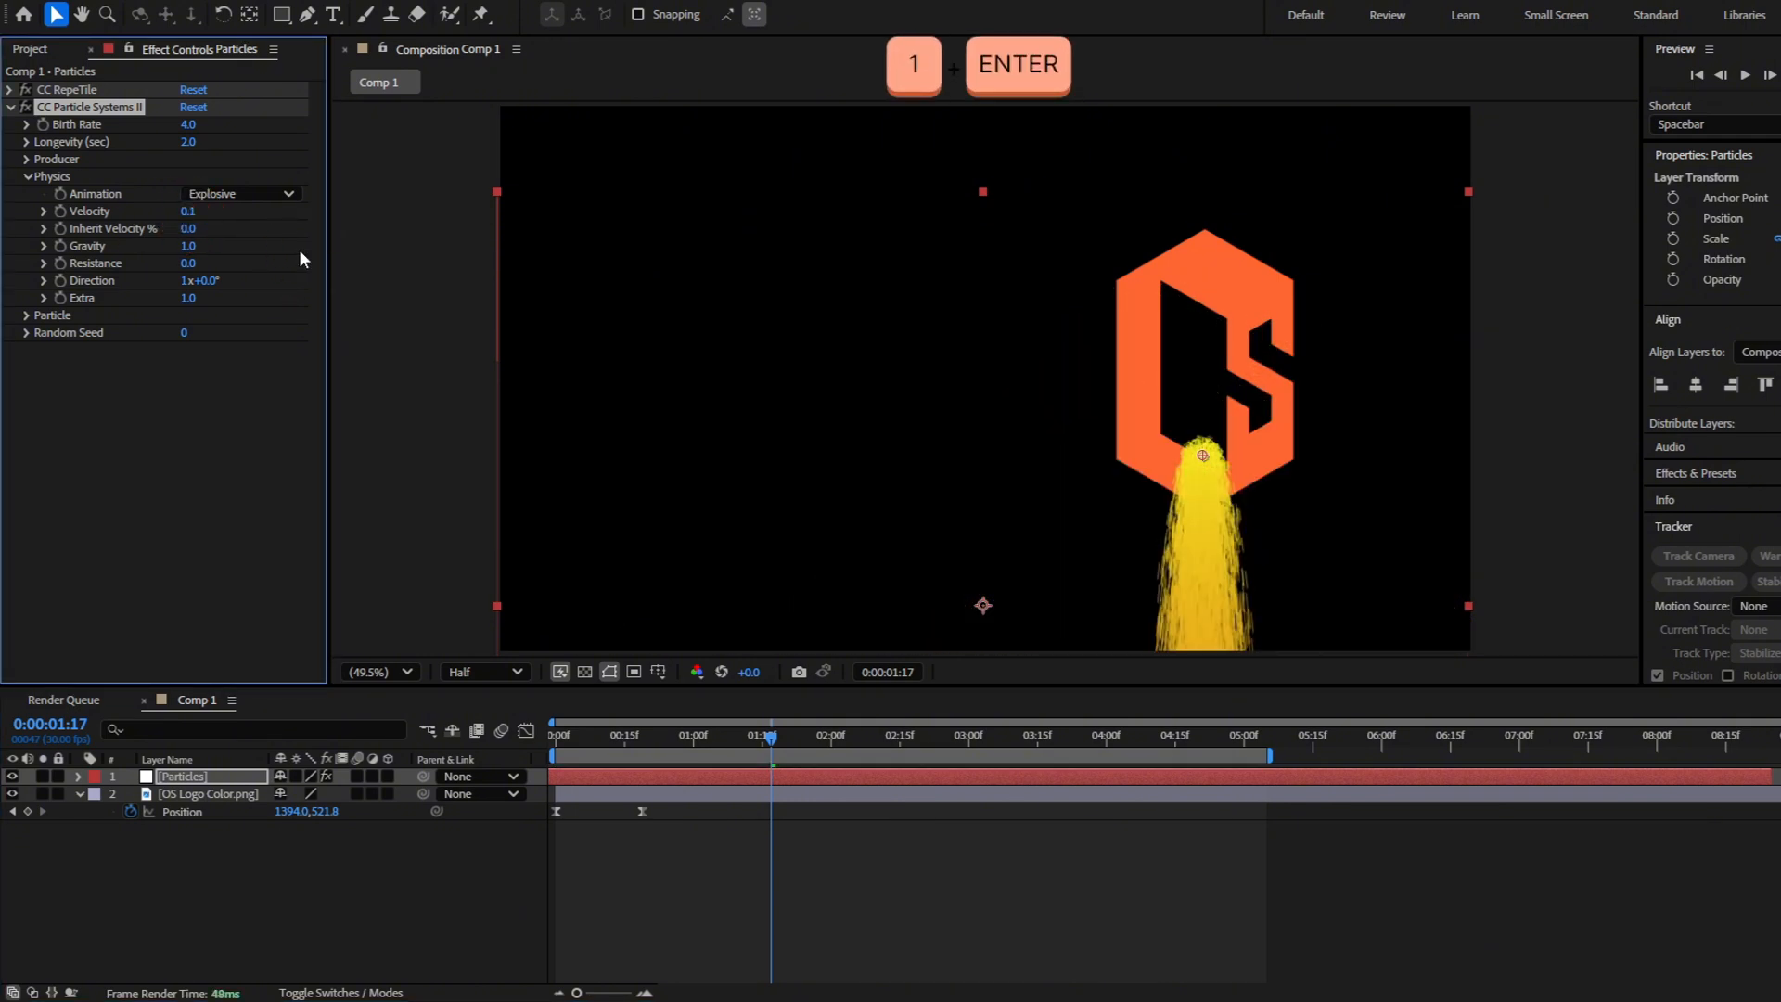
pyautogui.moveTo(720, 737); pyautogui.dragTo(657, 737)
# Try Physics Velocity values of 0.3 and 0.2 for the particles and preview the trail
pyautogui.click(193, 211)
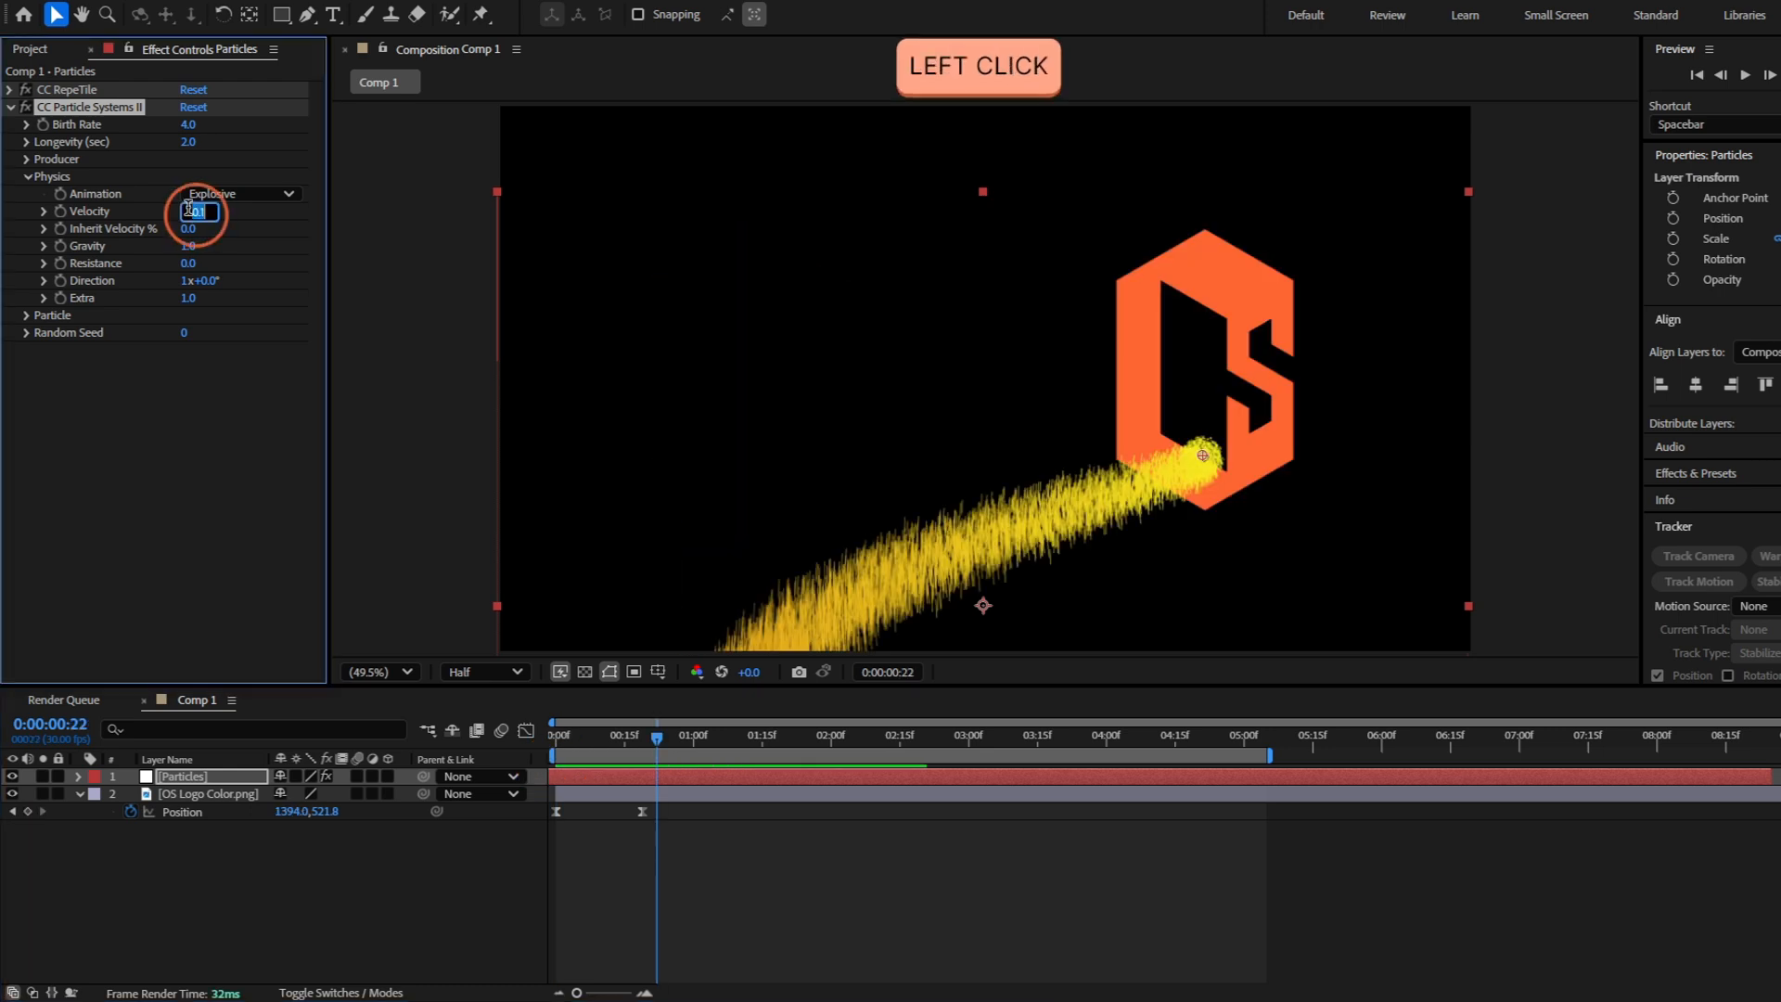
pyautogui.write('.3')
pyautogui.press('Return')
pyautogui.click(193, 211)
pyautogui.write('.2')
pyautogui.press('Return')
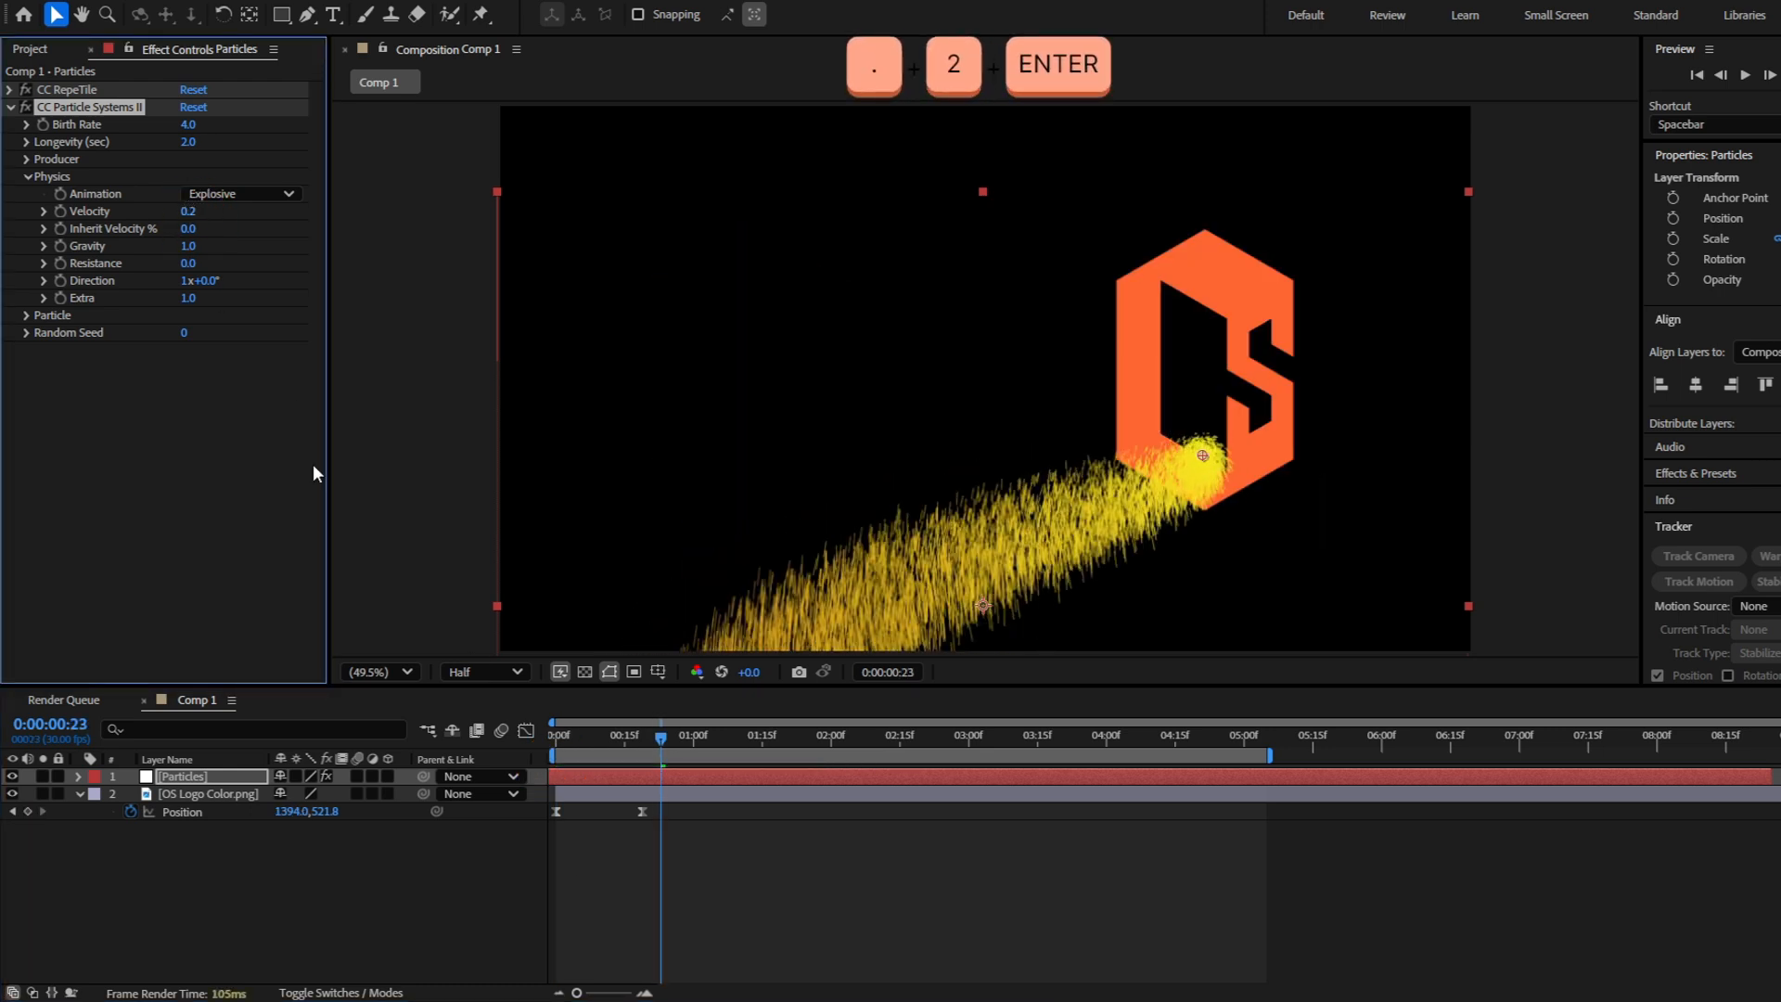
pyautogui.press('space')
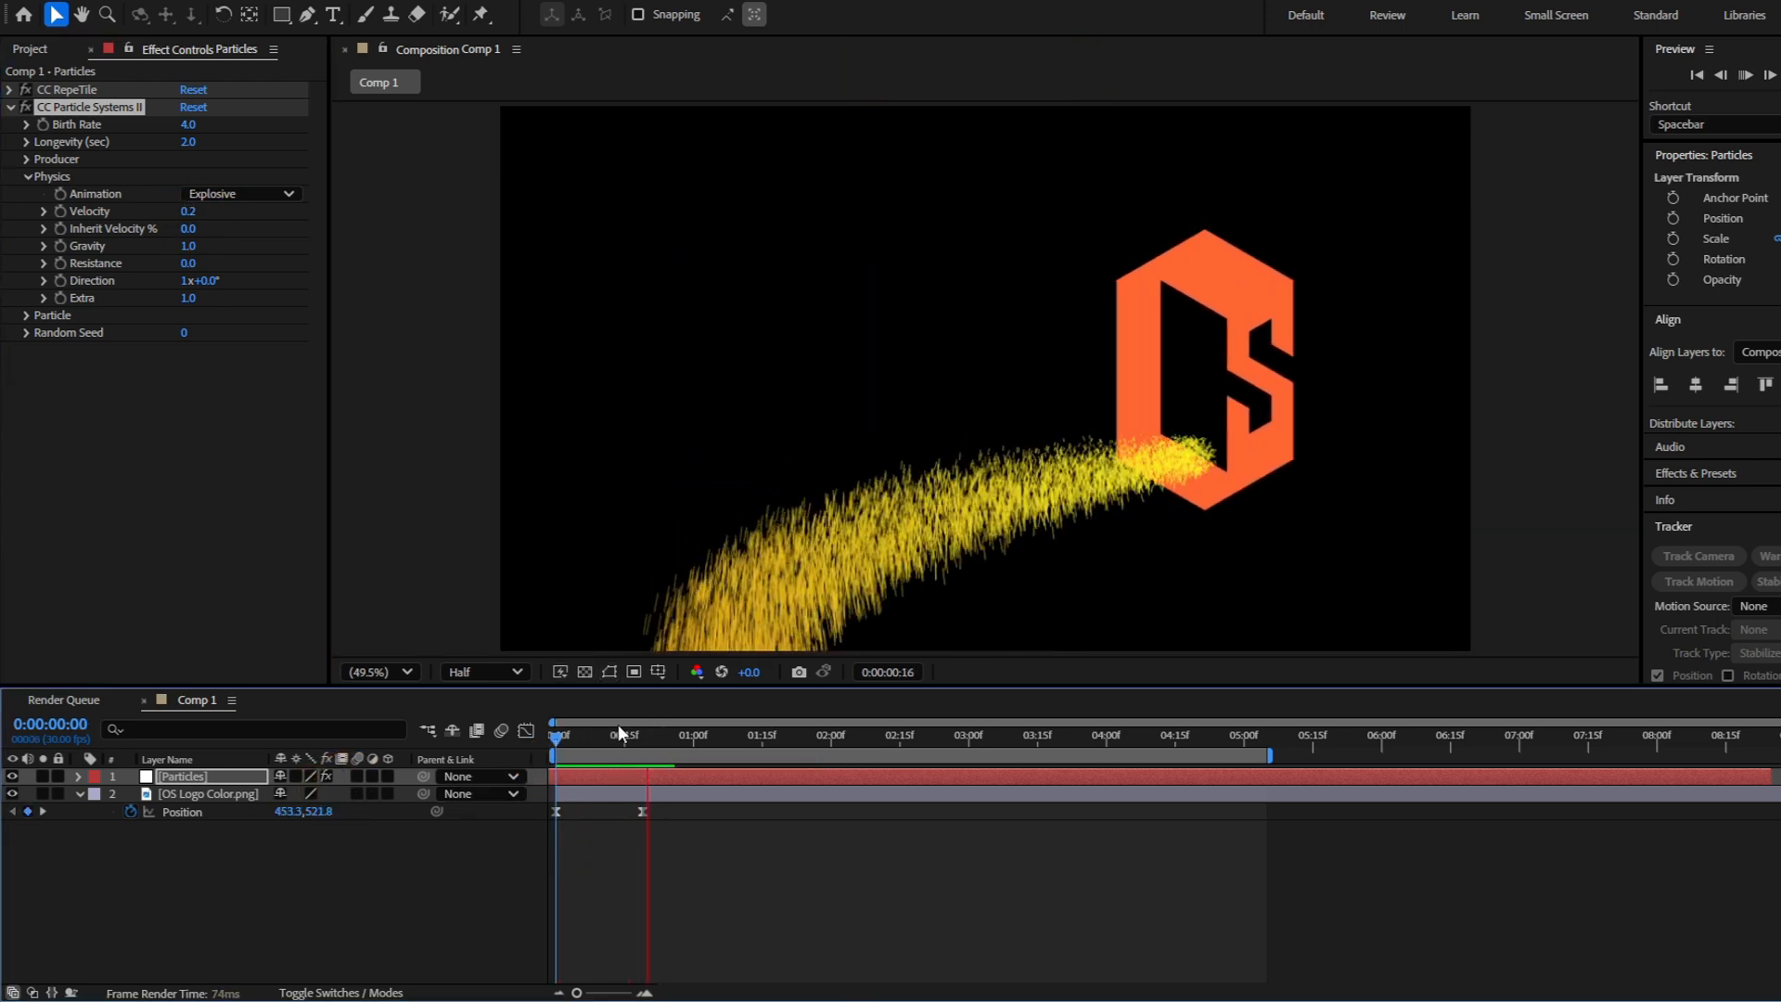
# Lower the particles' Physics Gravity to 0.1 and preview the animation from the start
pyautogui.moveTo(716, 749); pyautogui.dragTo(592, 761)
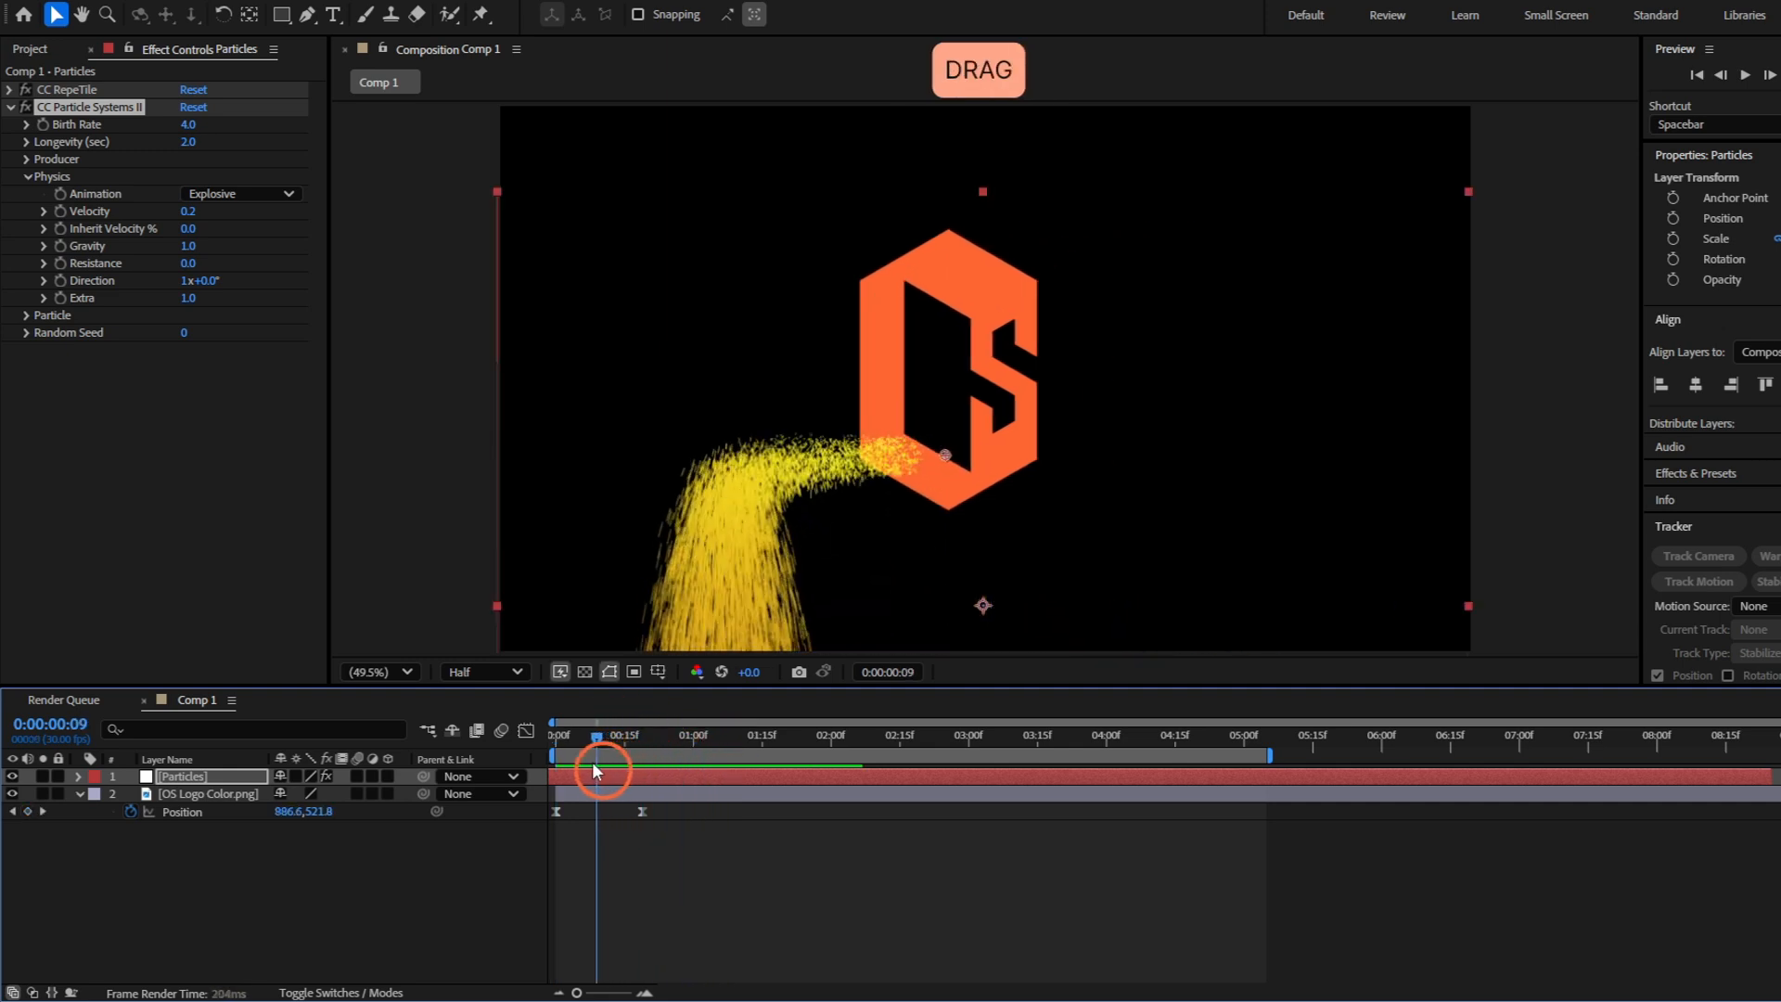
pyautogui.click(190, 245)
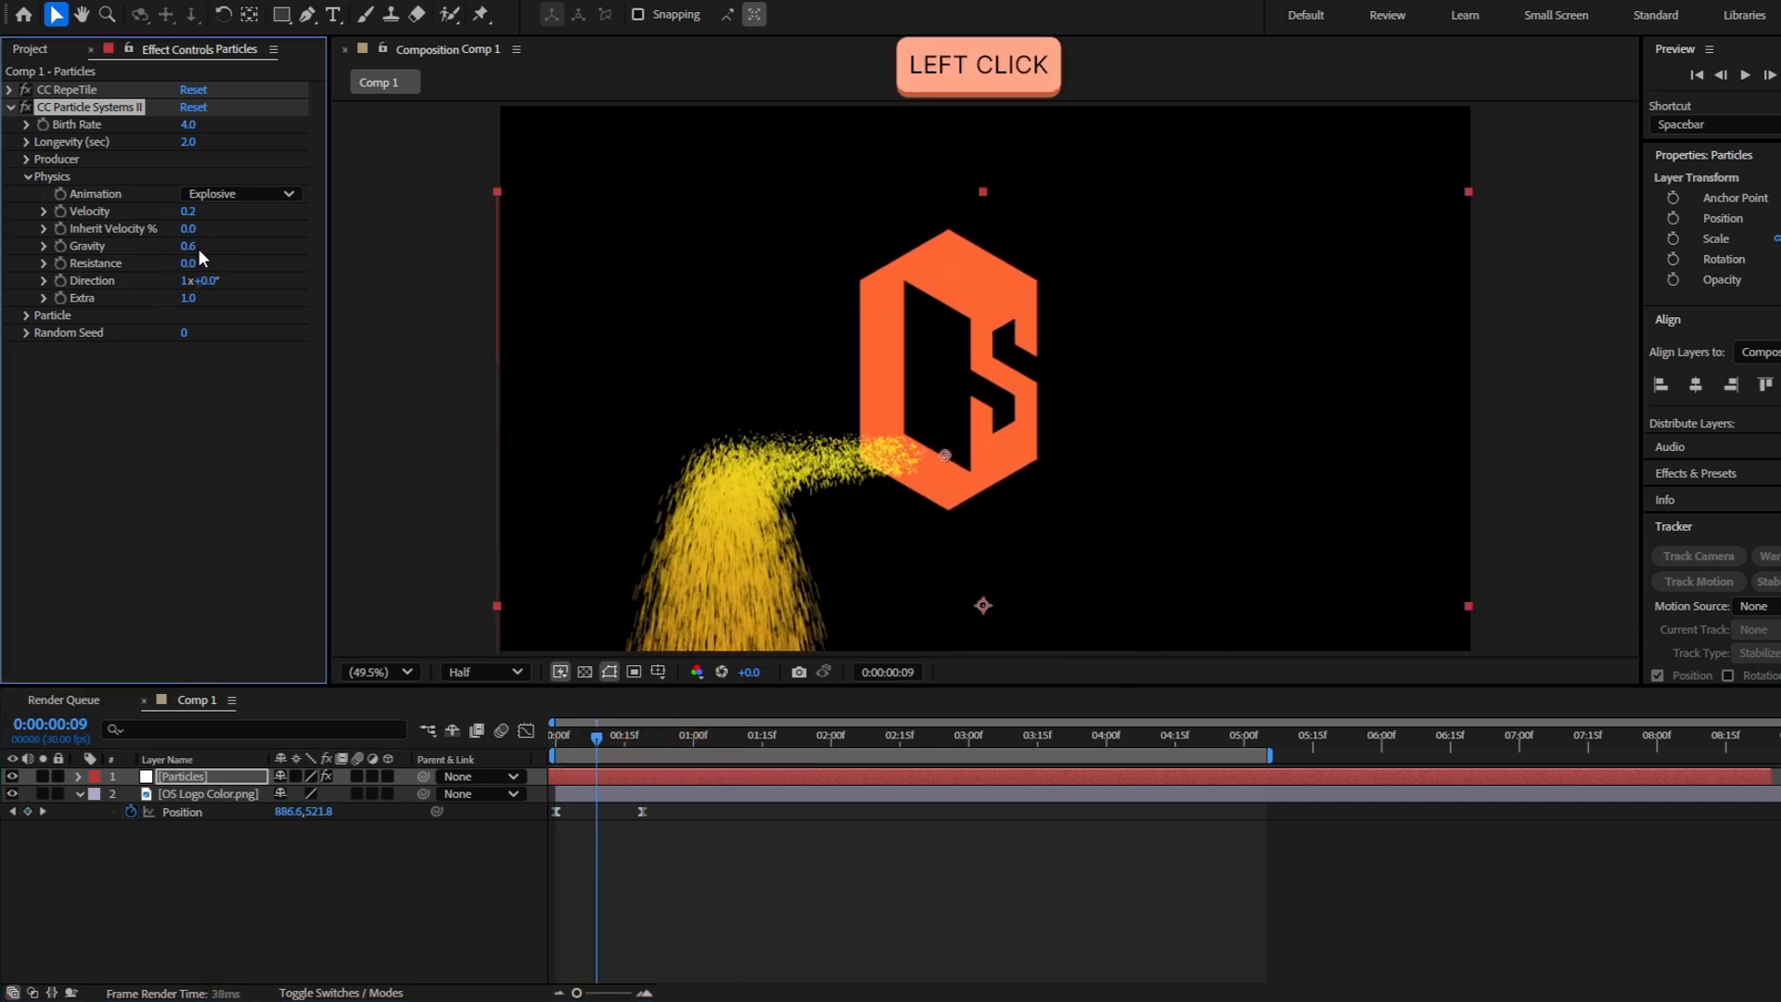
pyautogui.press('Return')
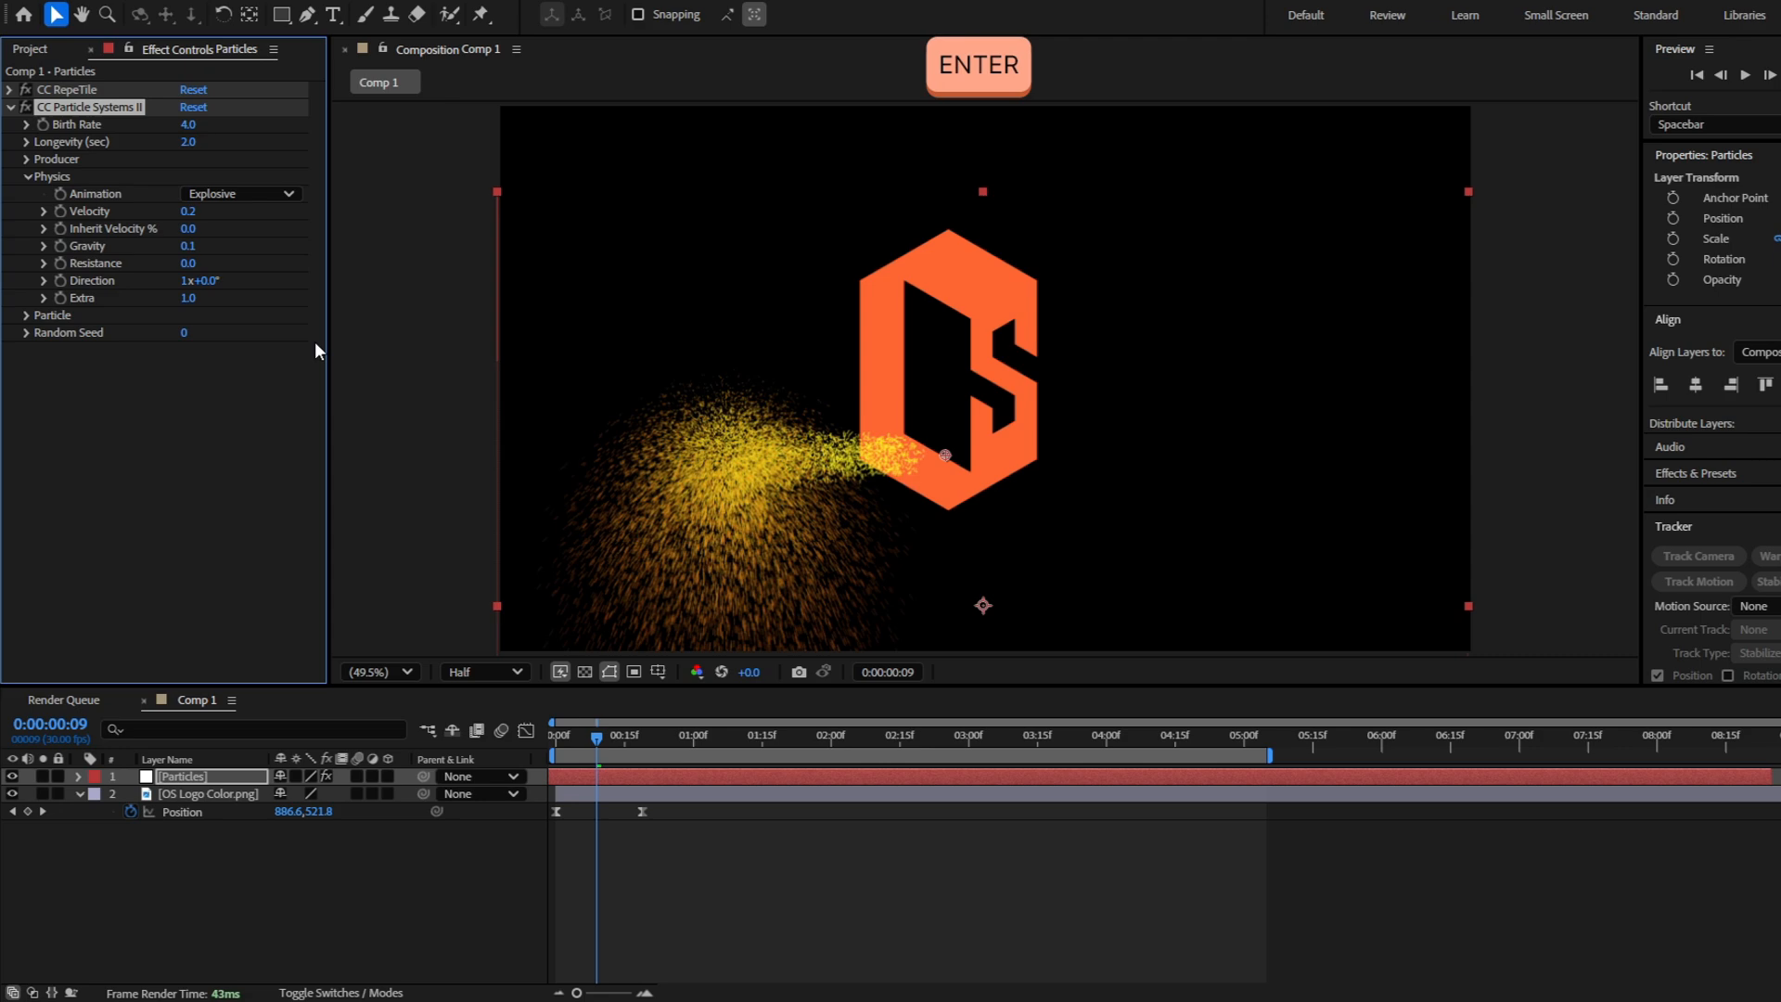
pyautogui.click(584, 899)
pyautogui.moveTo(593, 727); pyautogui.dragTo(494, 750)
pyautogui.press('space')
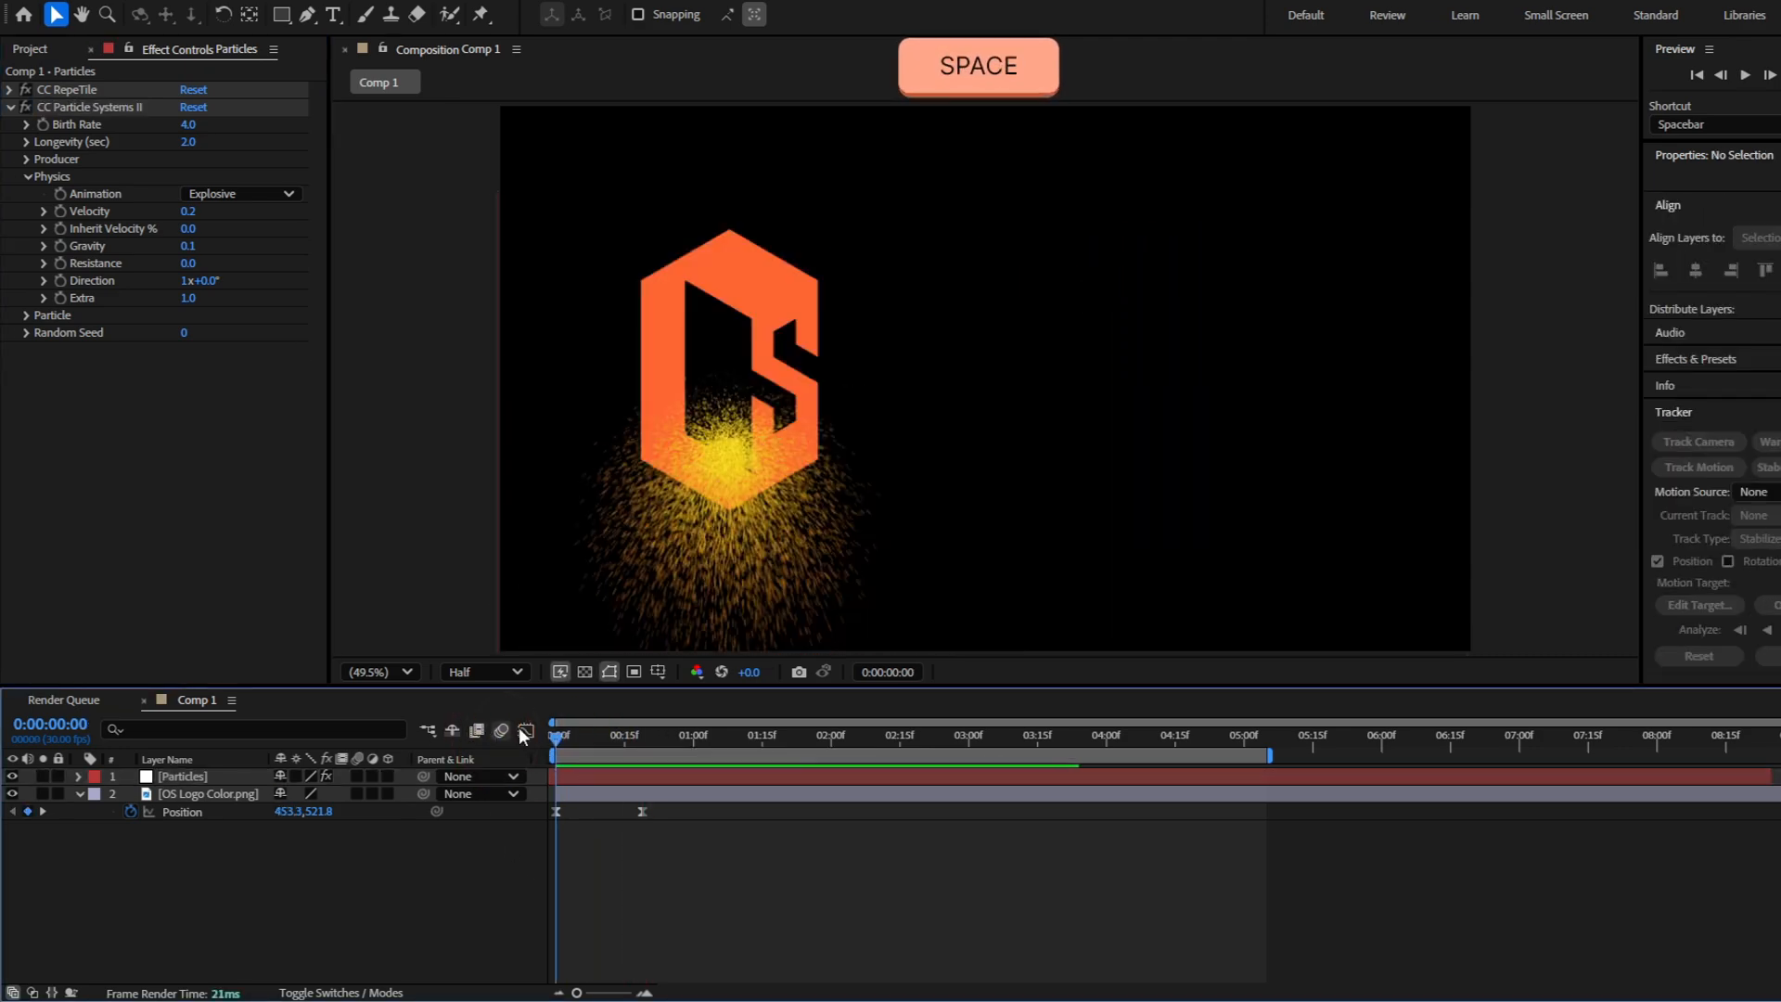
# Set the particles' Physics Velocity to 0.1
pyautogui.click(190, 212)
pyautogui.write('.1')
pyautogui.press('Return')
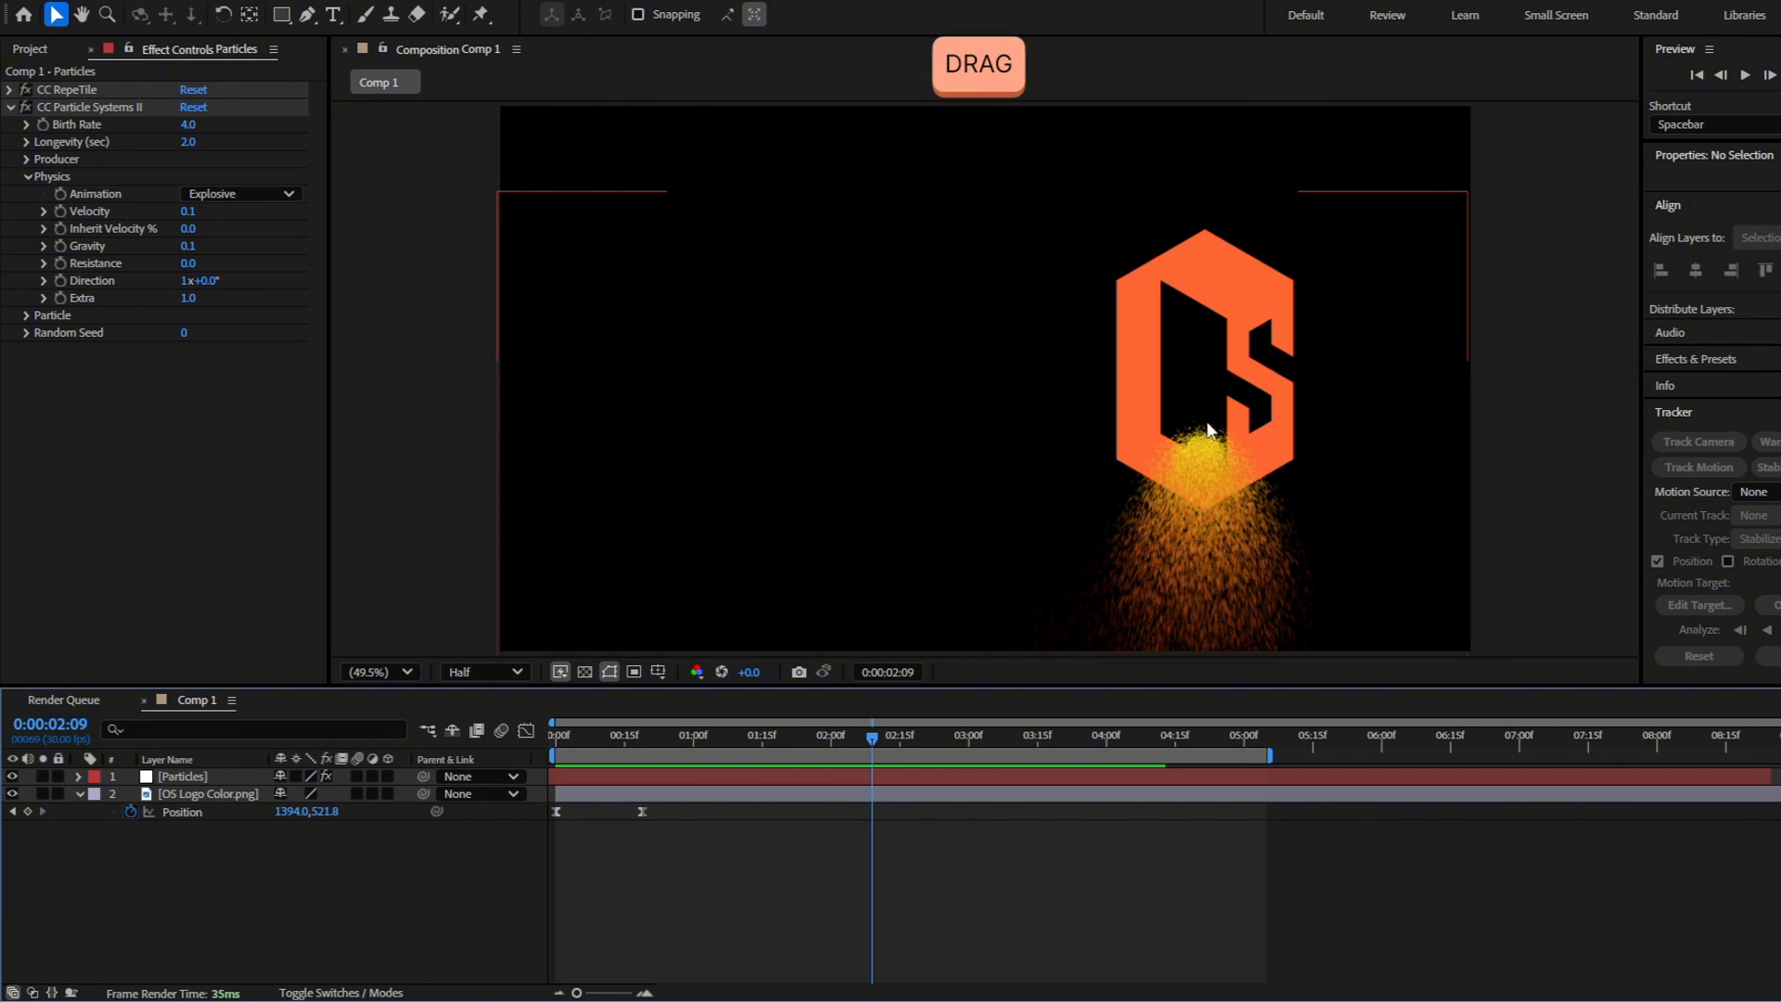
# Widen the particle Producer to Radius X 12 and Radius Y 5, and preview the trail
pyautogui.scroll(2, 1256, 434)
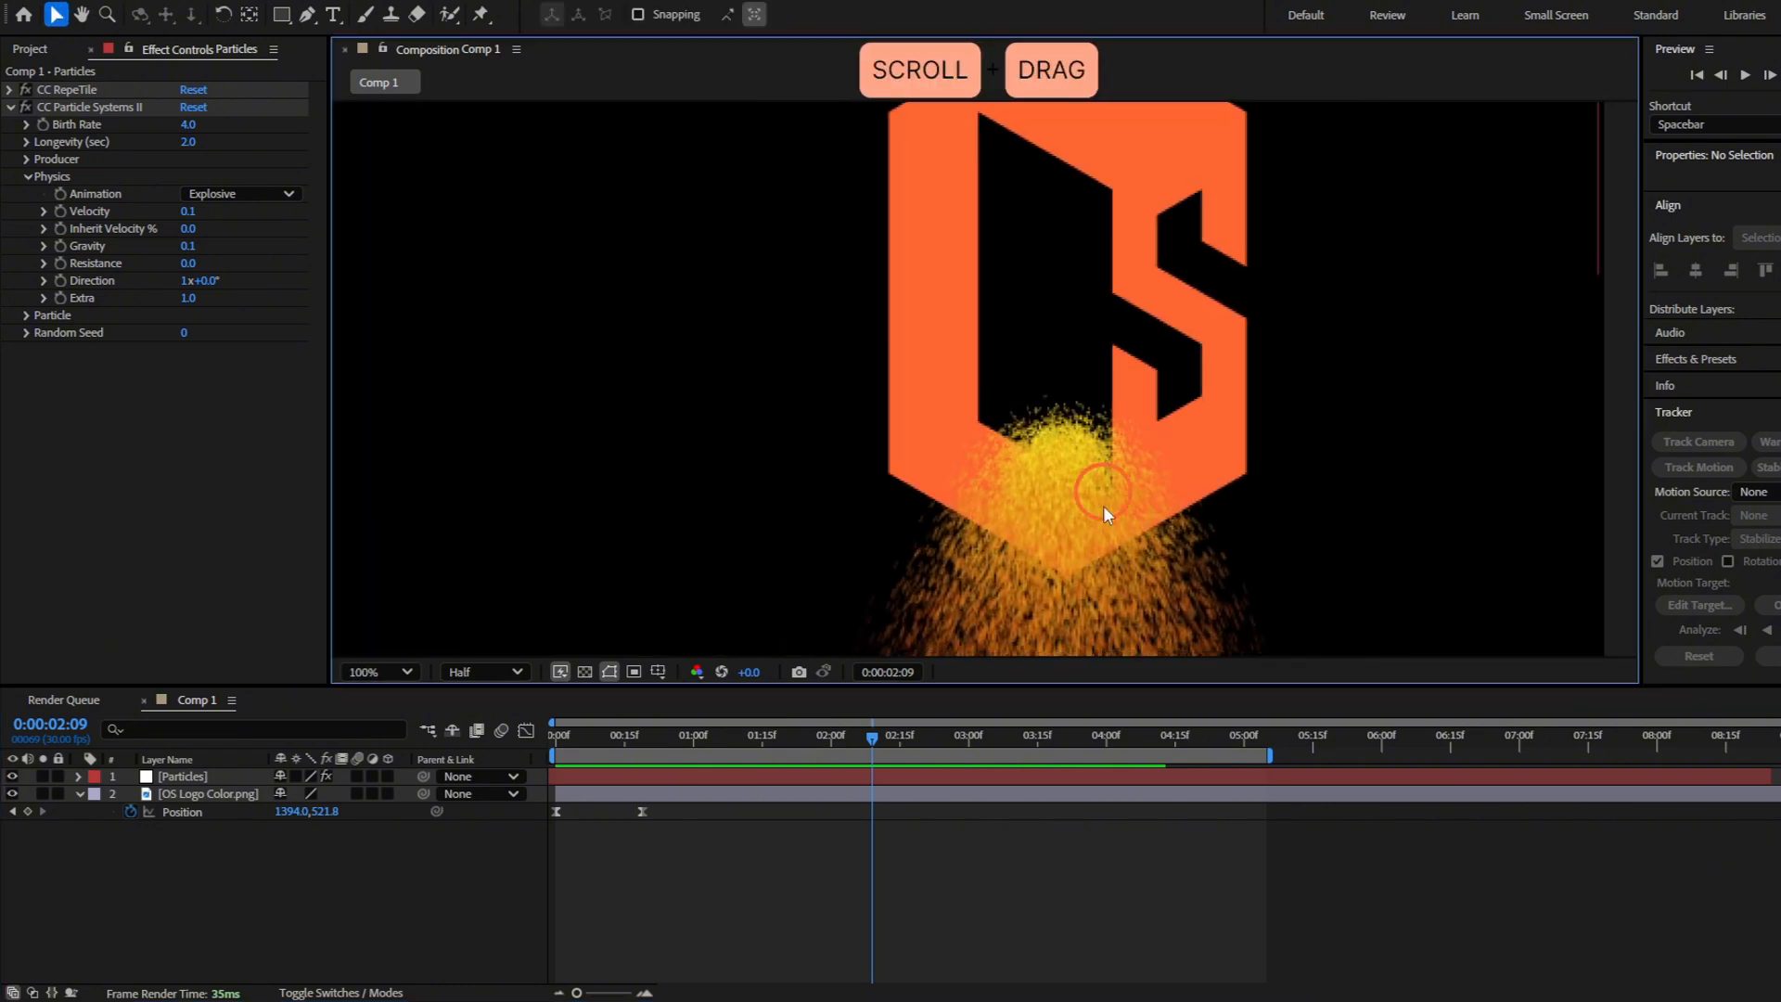
pyautogui.scroll(-2, 1145, 425)
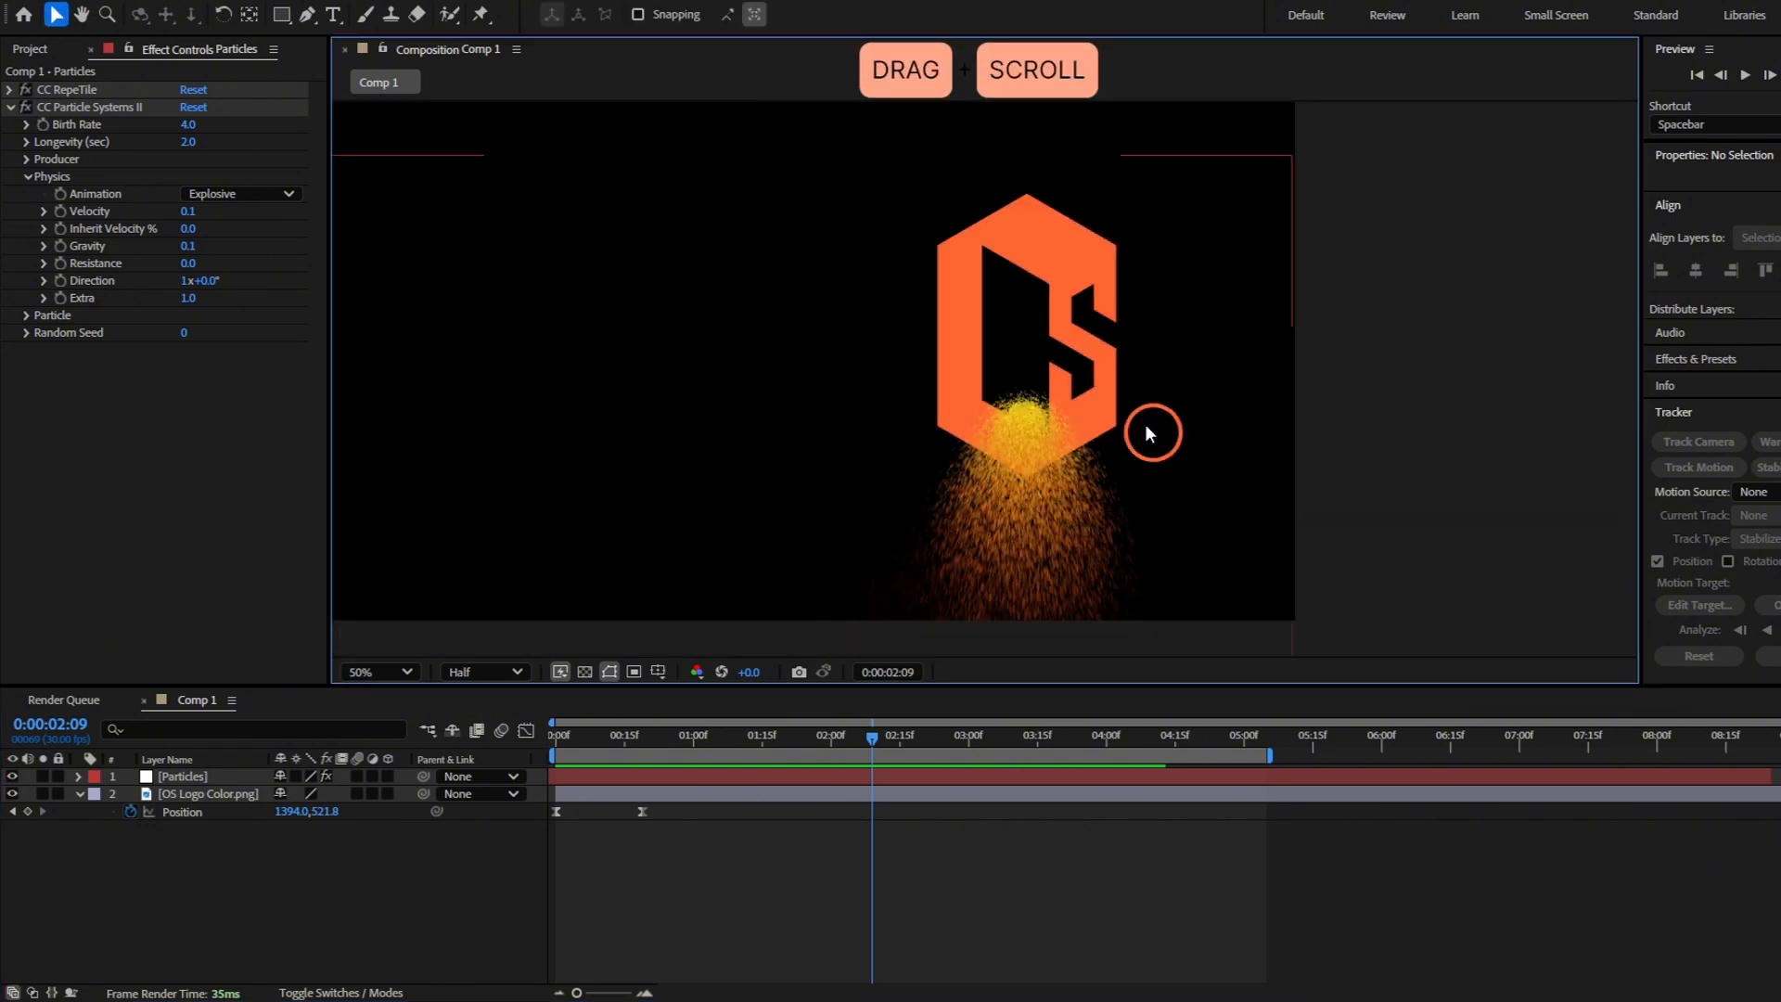
pyautogui.moveTo(1145, 425); pyautogui.dragTo(725, 315)
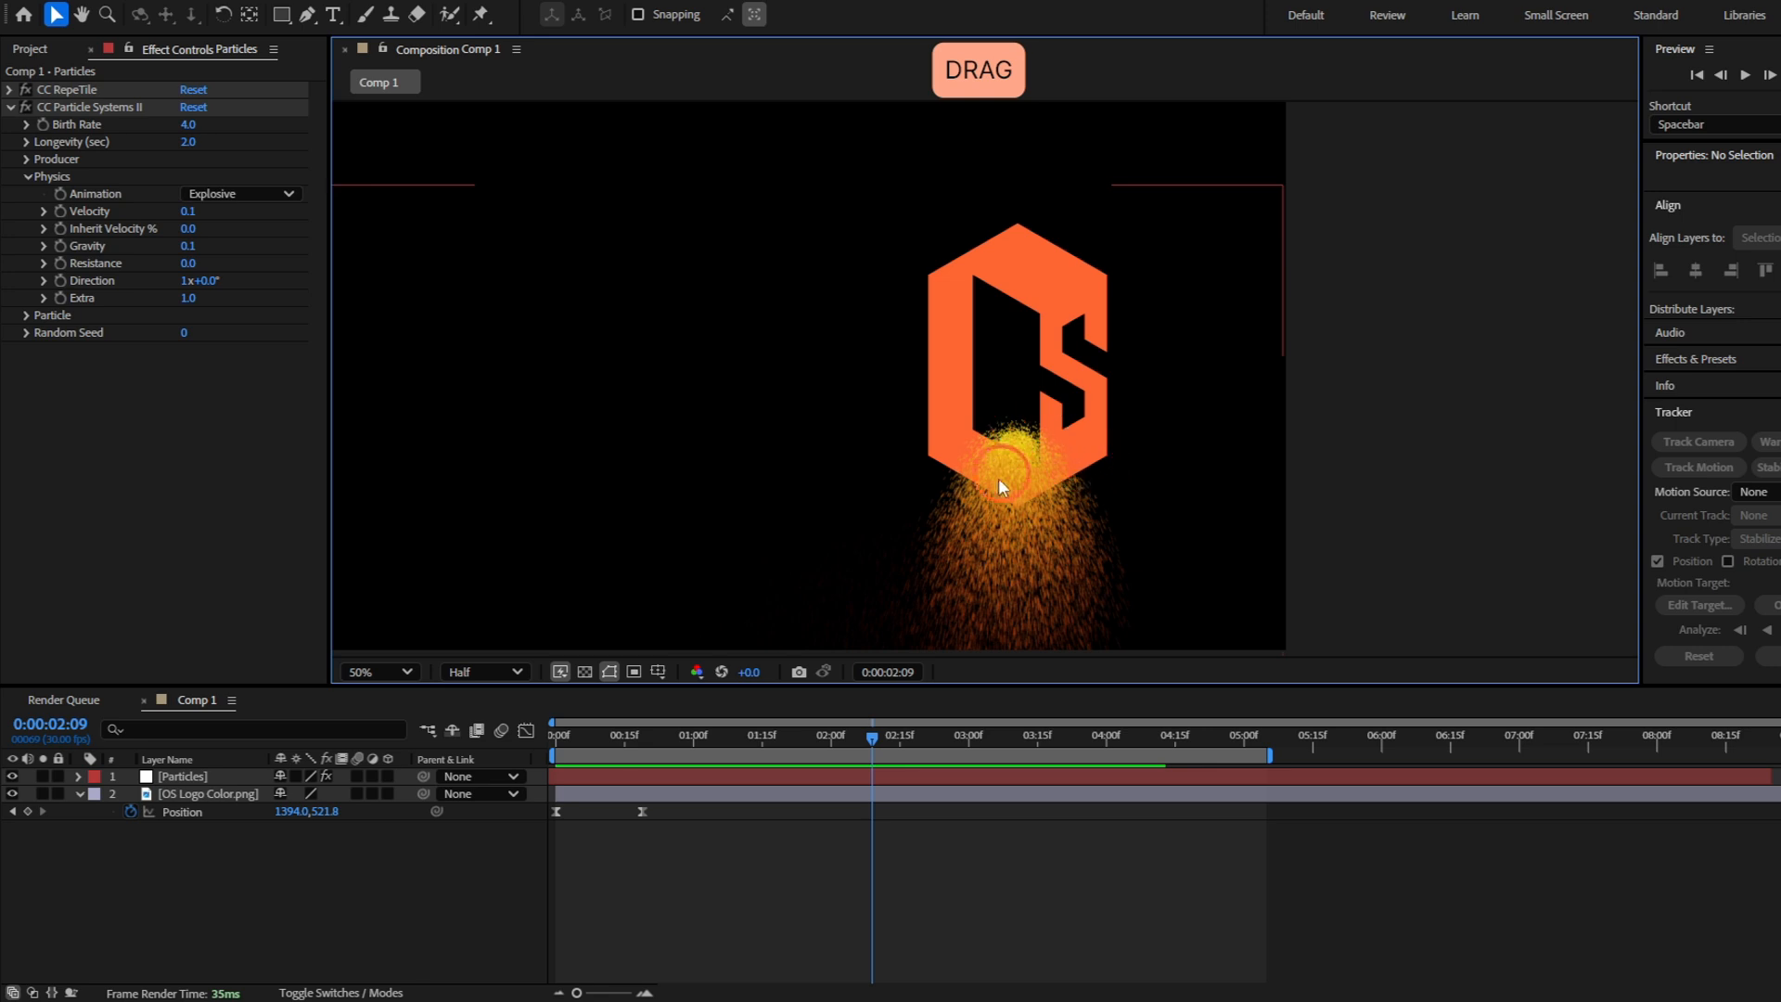
pyautogui.click(24, 159)
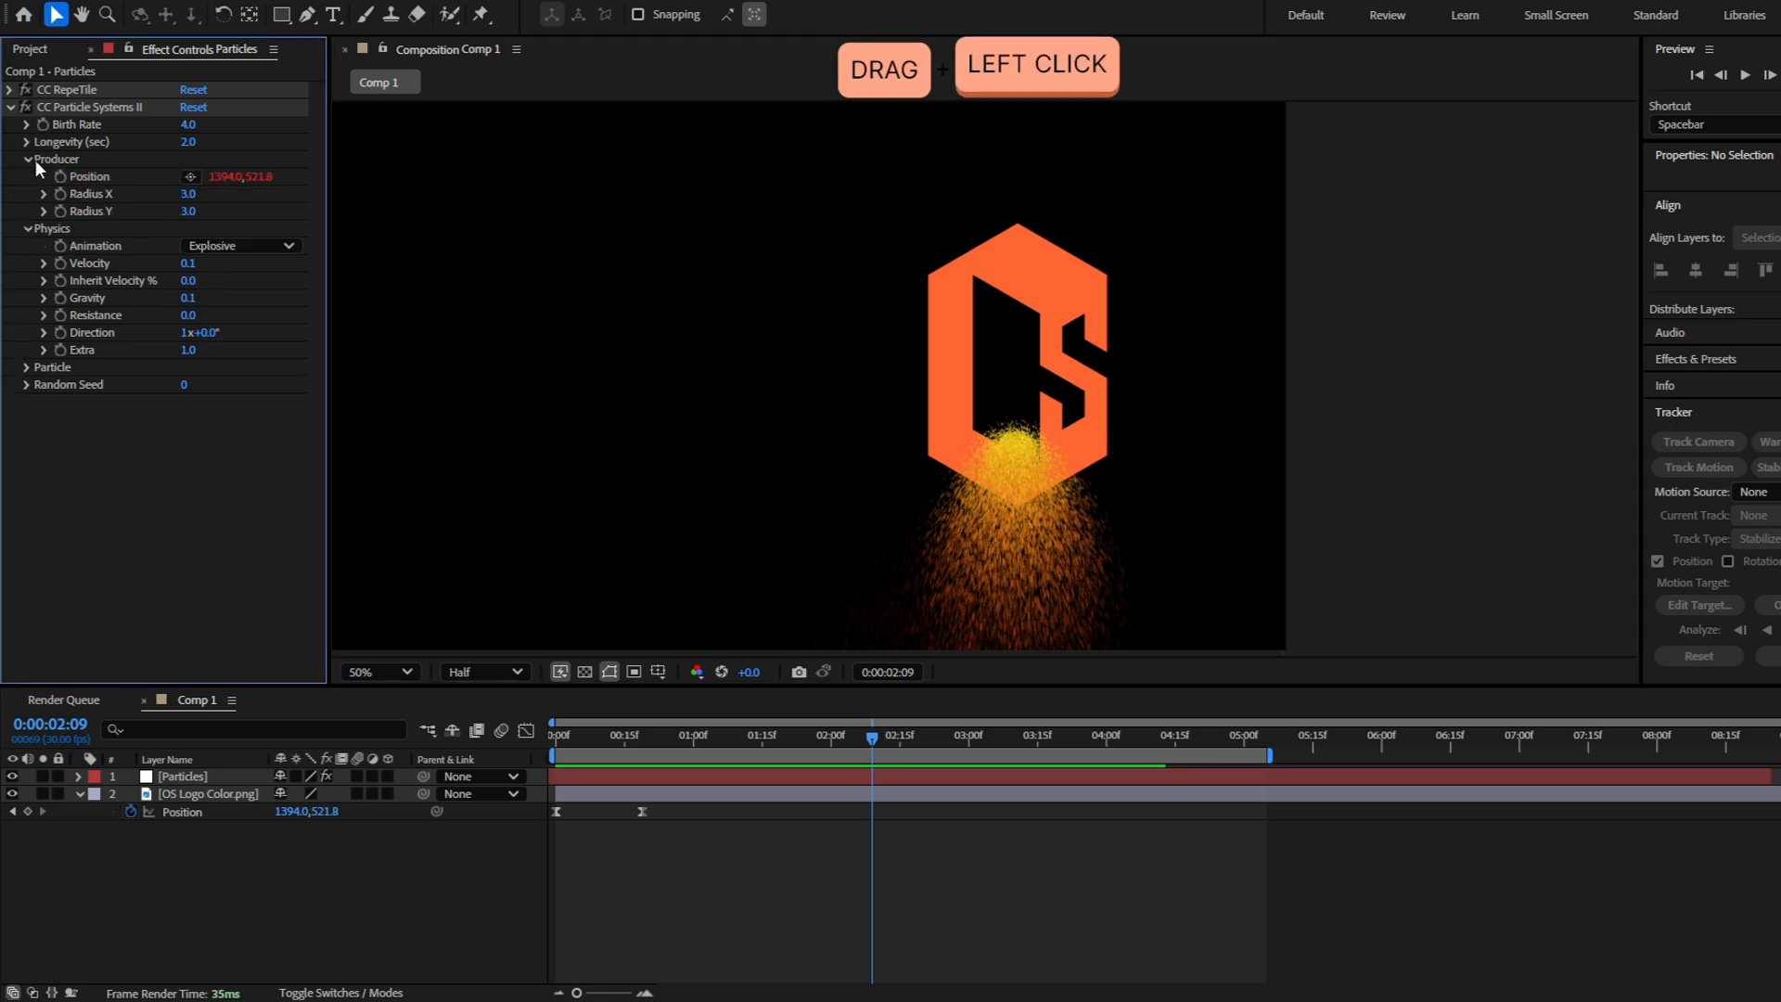
pyautogui.moveTo(190, 194); pyautogui.dragTo(189, 211)
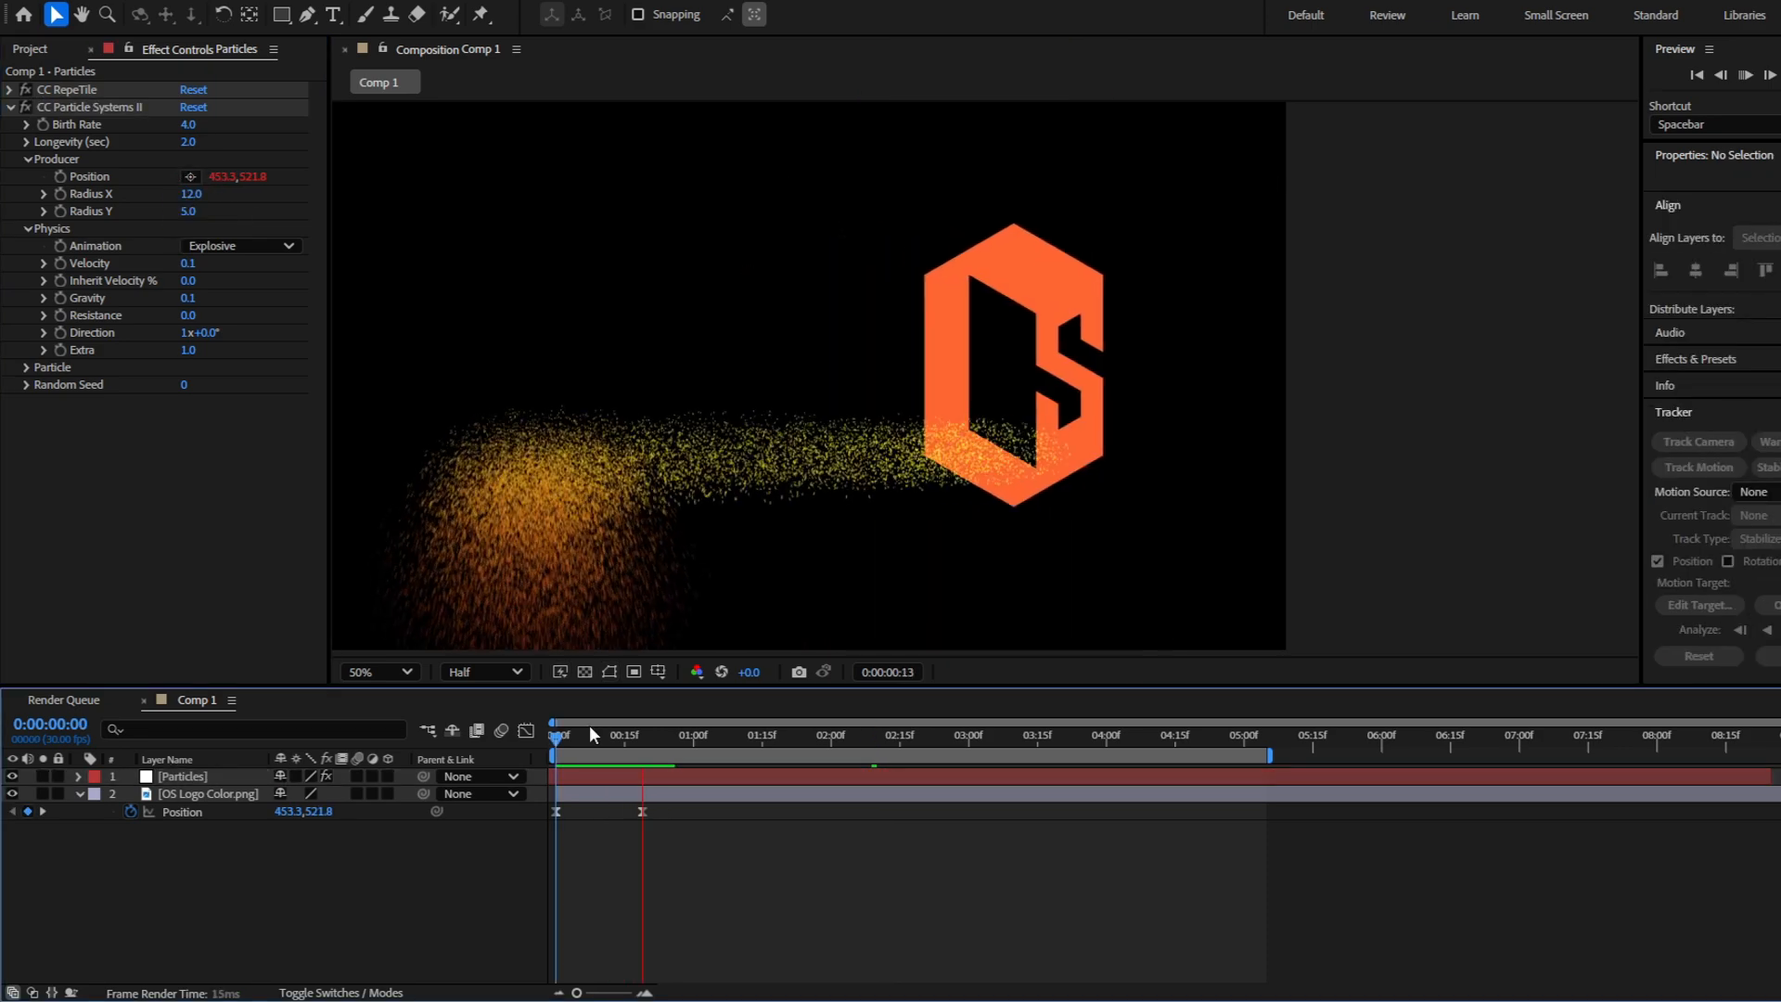
# Copy the logo's first Position keyframe to 0:00:01:10 so it returns to its starting point, and preview the motion
pyautogui.moveTo(582, 726); pyautogui.dragTo(748, 762)
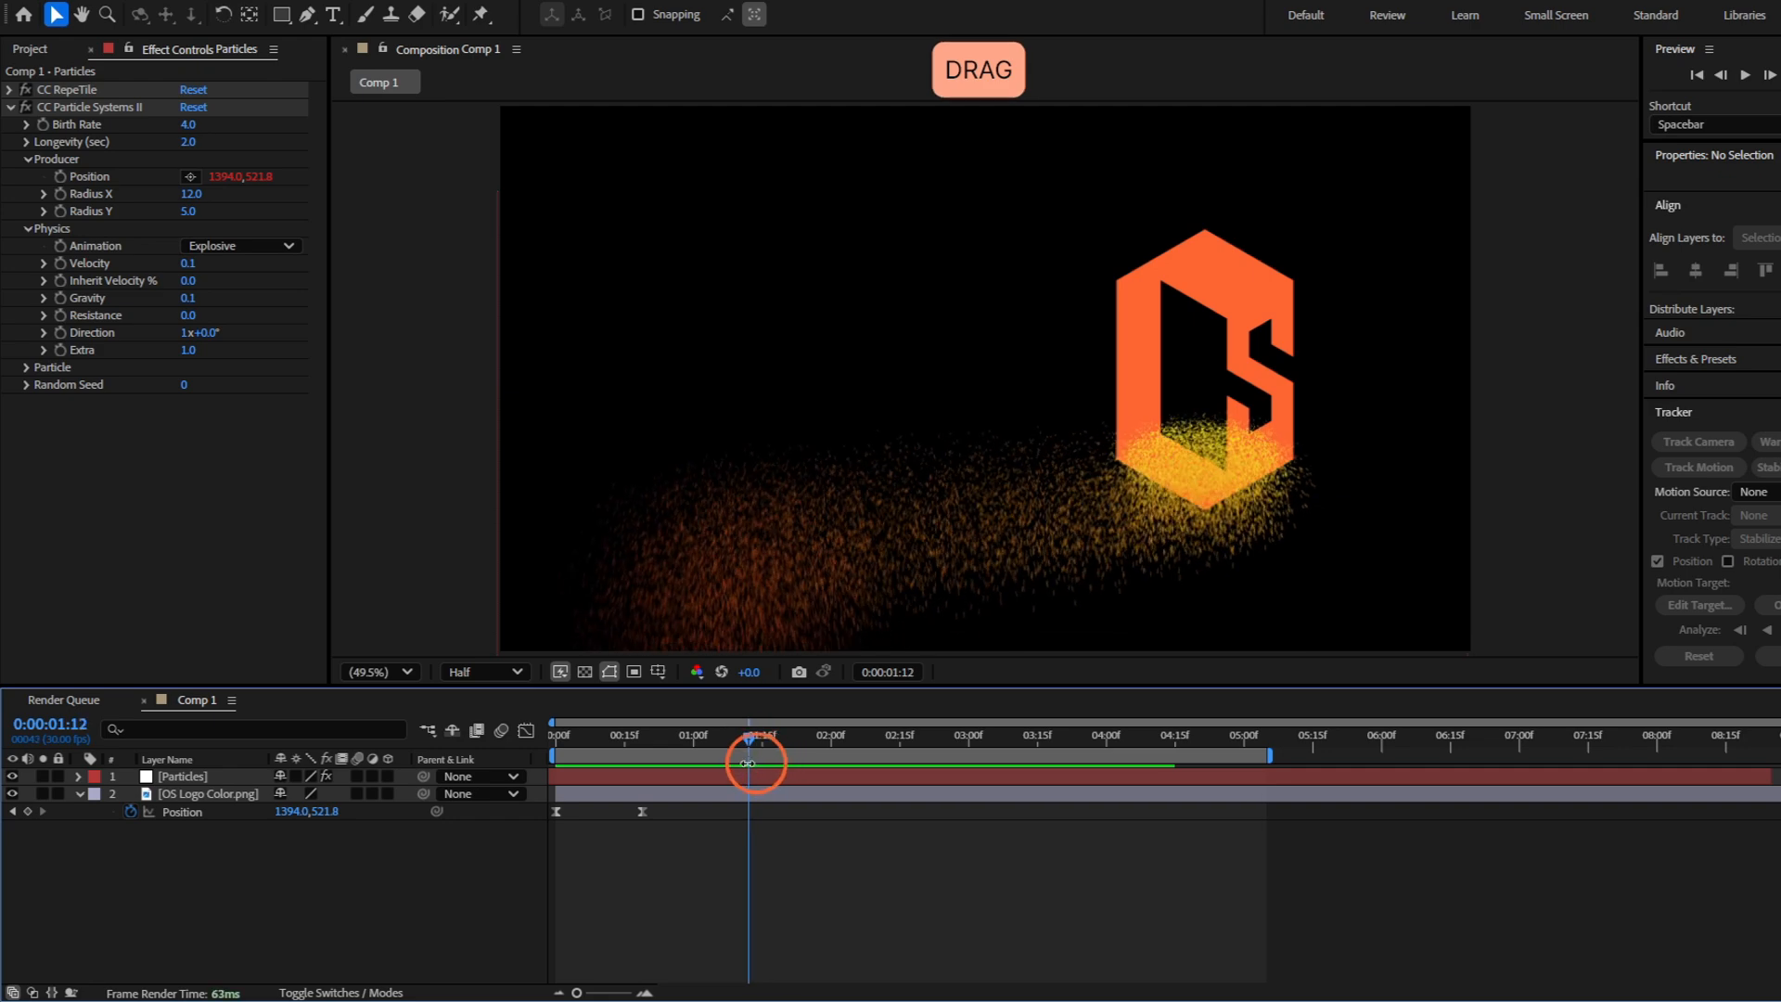
pyautogui.click(762, 795)
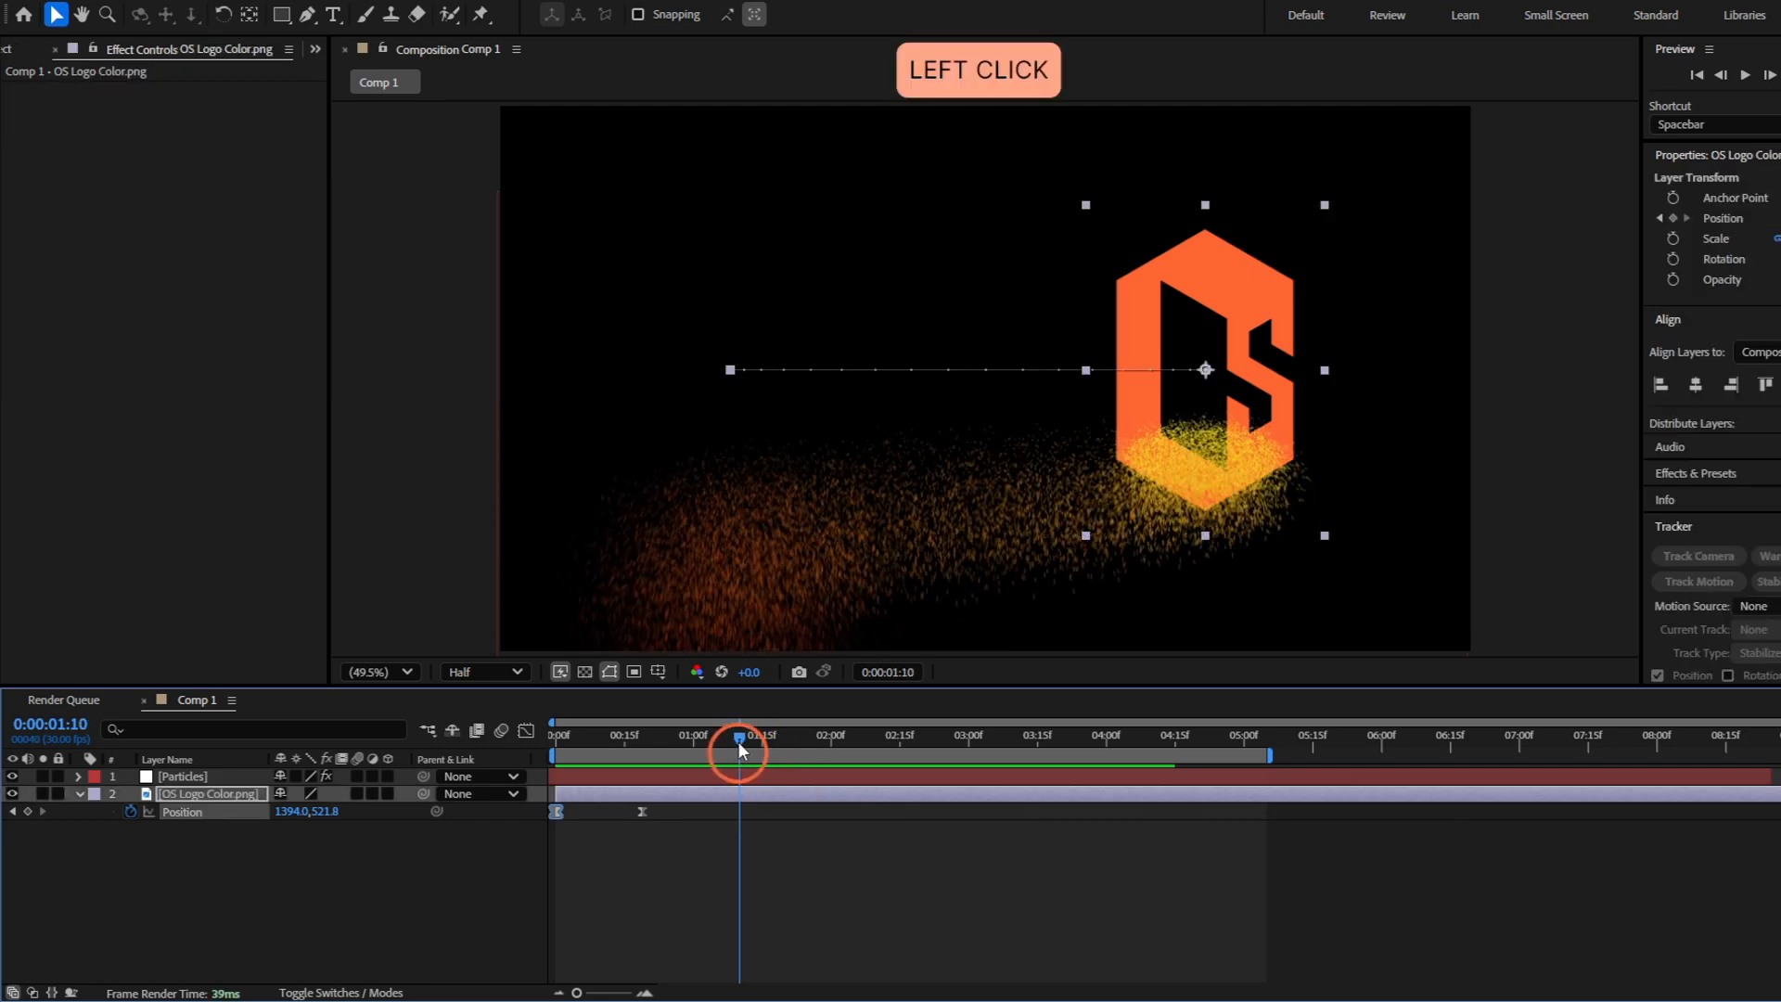
pyautogui.press('space')
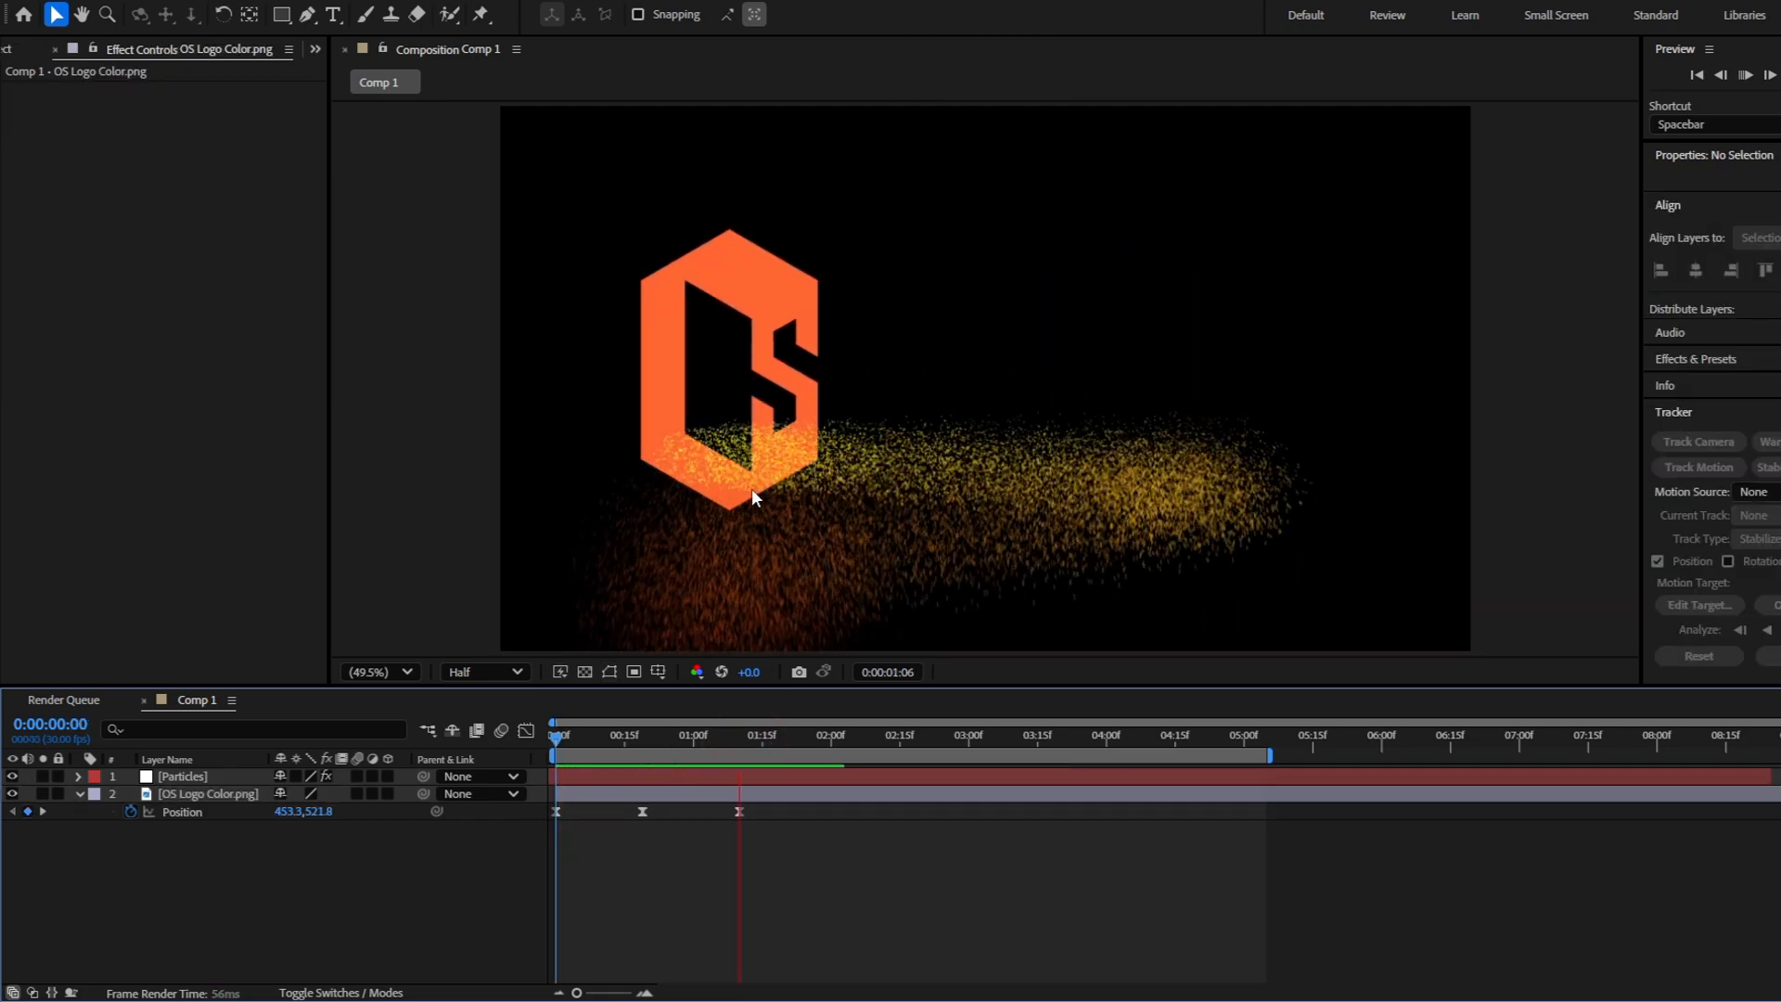
# Delay the logo's middle Position keyframe to 0:00:00:25 and its last one to about 0:00:01:18, and preview the motion
pyautogui.click(652, 734)
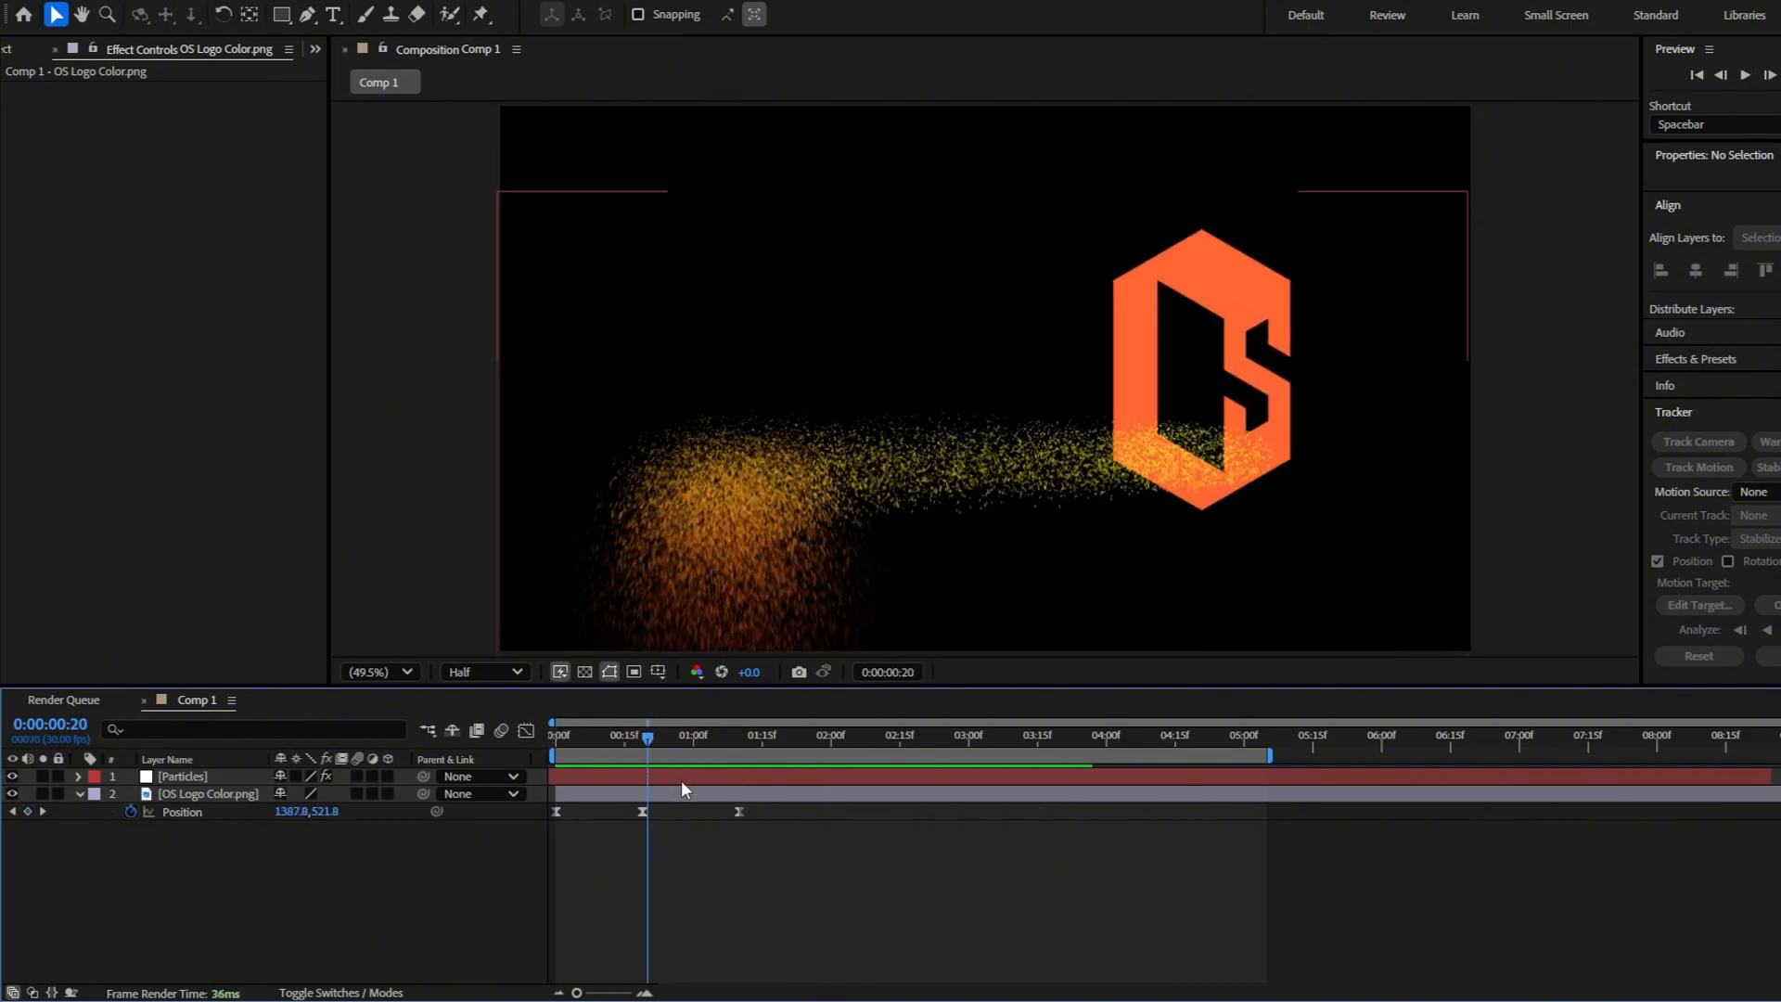
pyautogui.moveTo(741, 813); pyautogui.dragTo(777, 816)
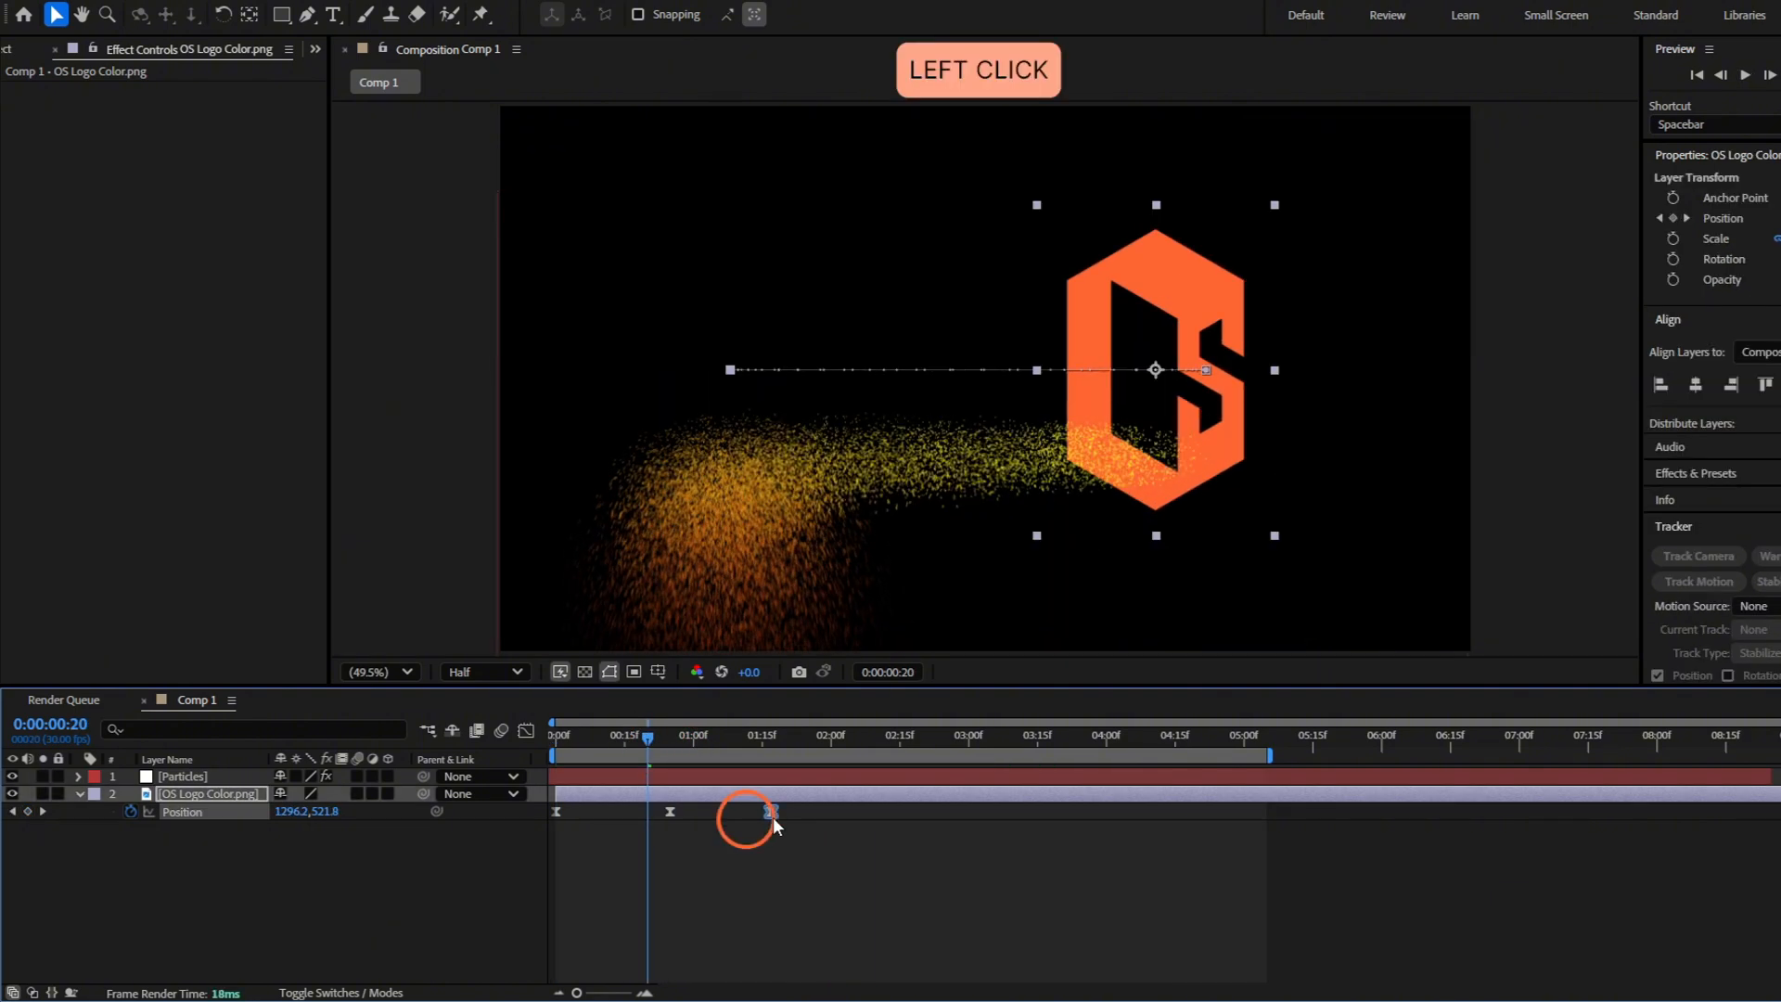
pyautogui.click(696, 810)
pyautogui.moveTo(650, 736); pyautogui.dragTo(511, 747)
pyautogui.press('space')
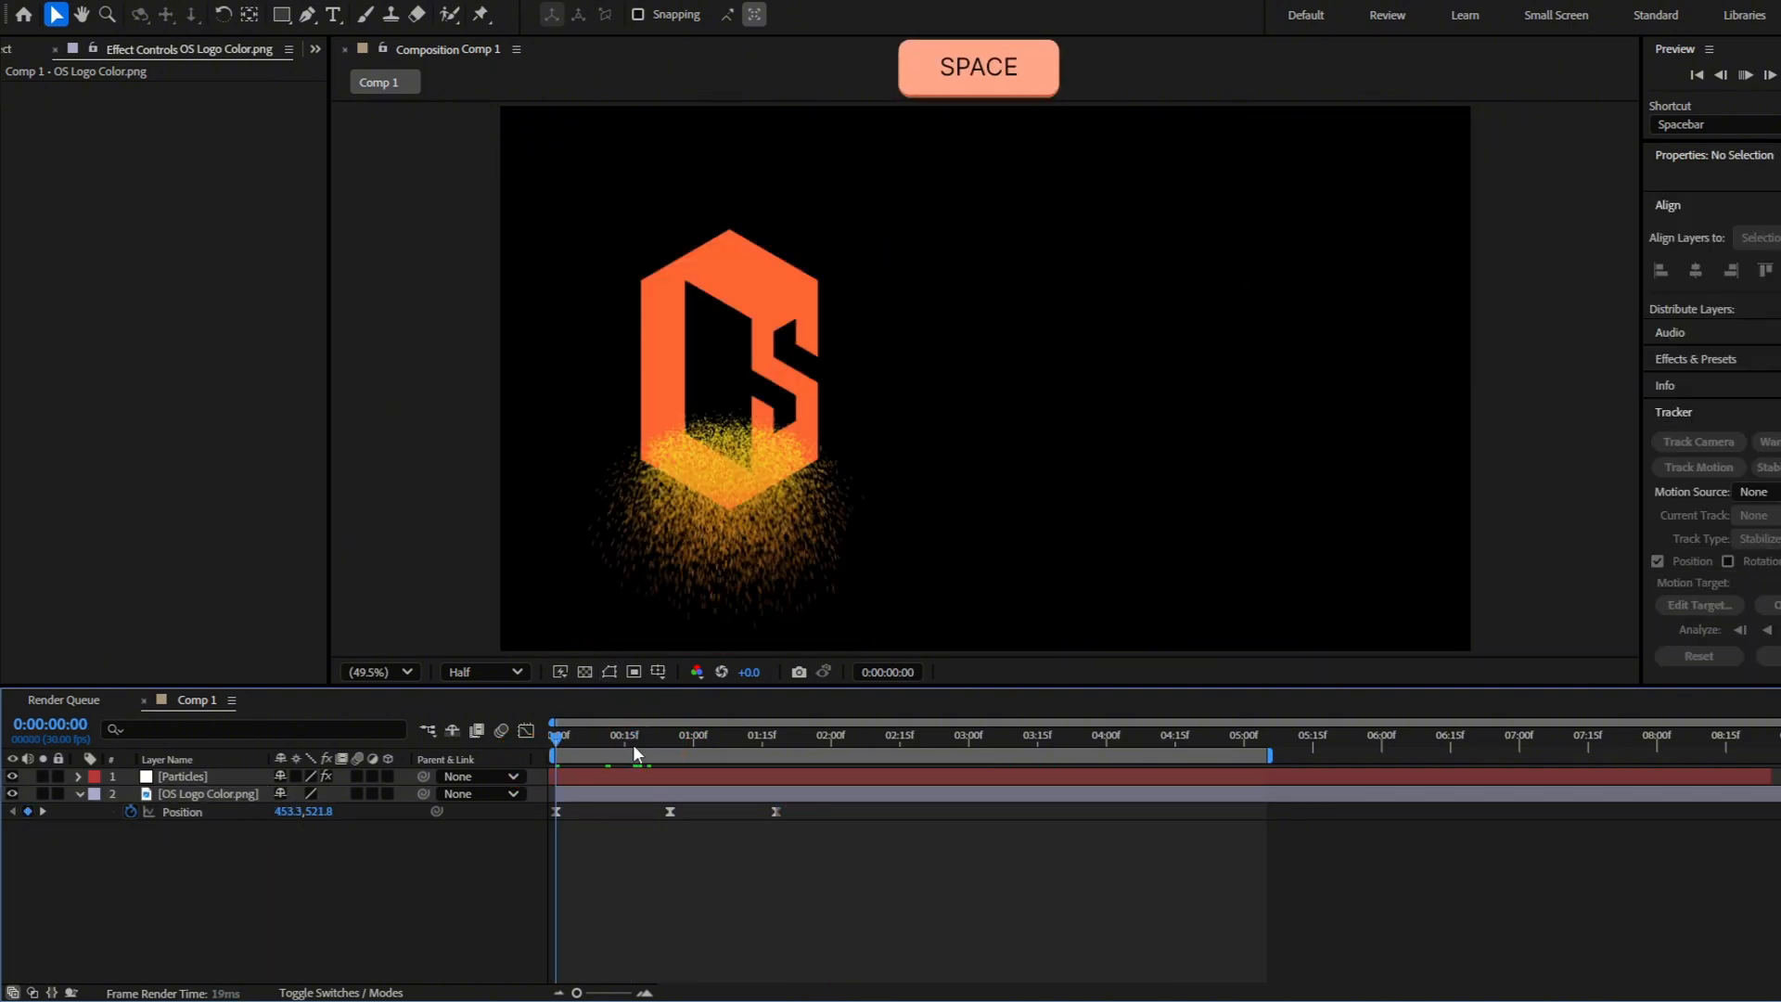
# Try an Inherit Velocity of 50% on the Particles layer and preview it from the start
pyautogui.moveTo(635, 743); pyautogui.dragTo(687, 773)
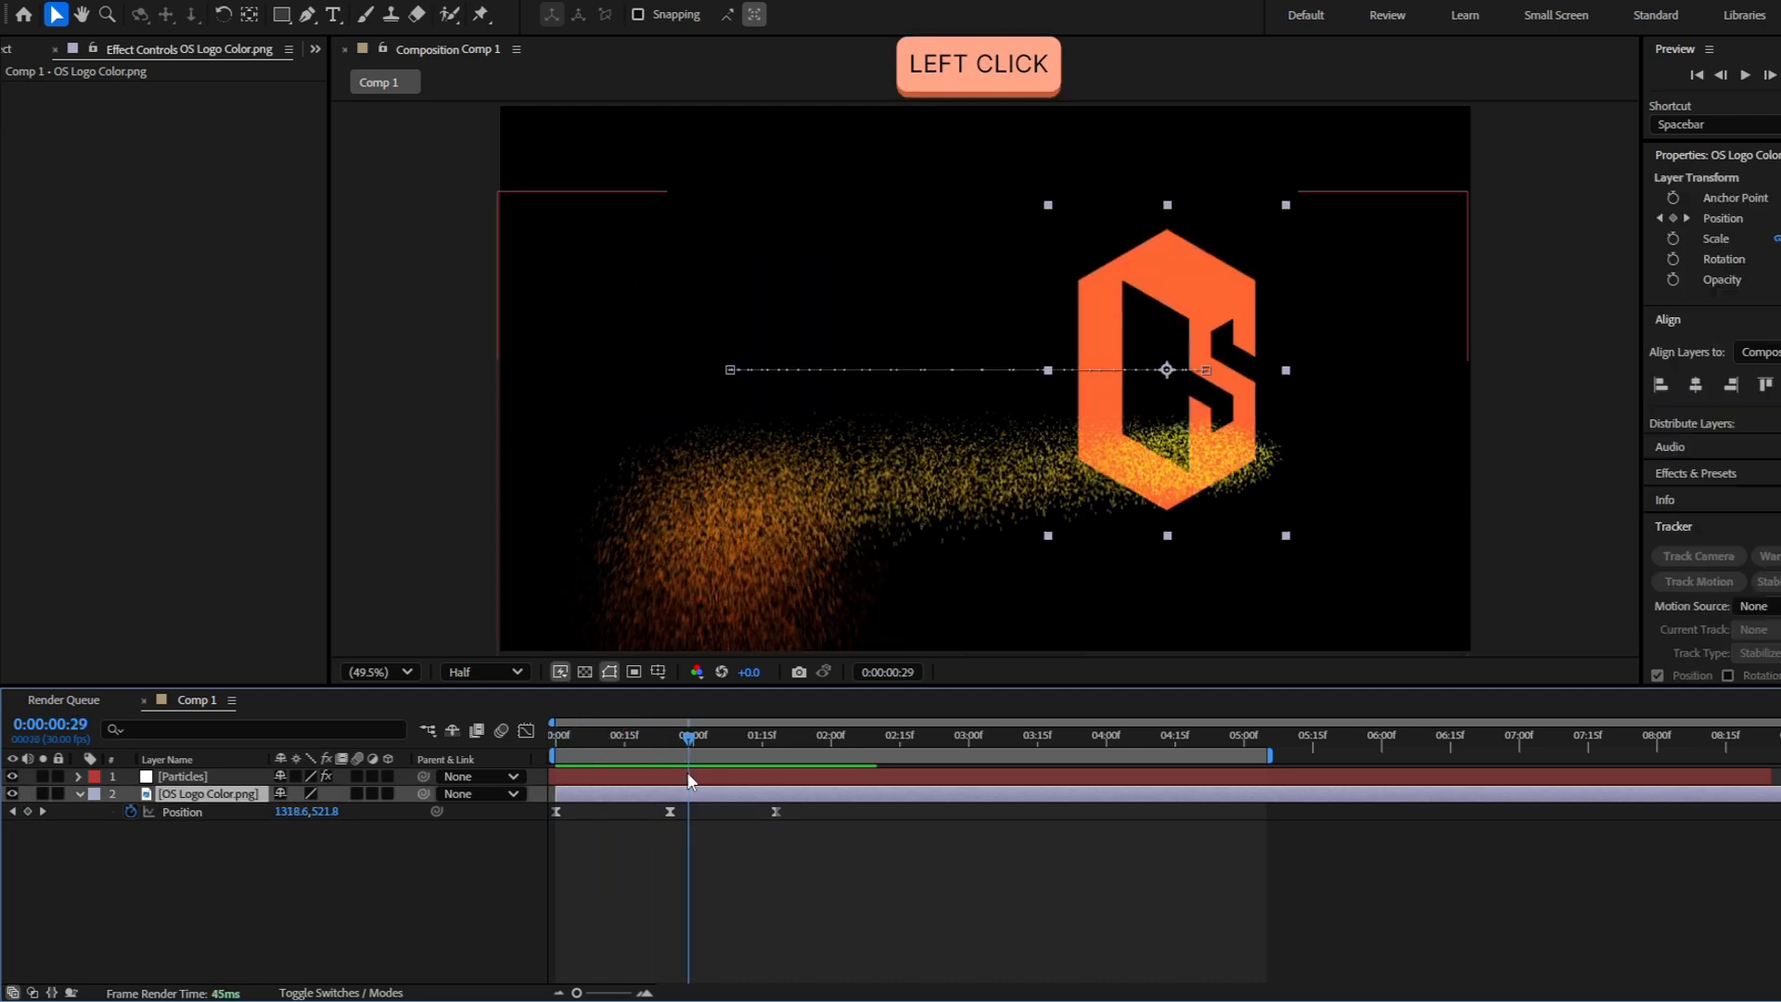
pyautogui.click(685, 777)
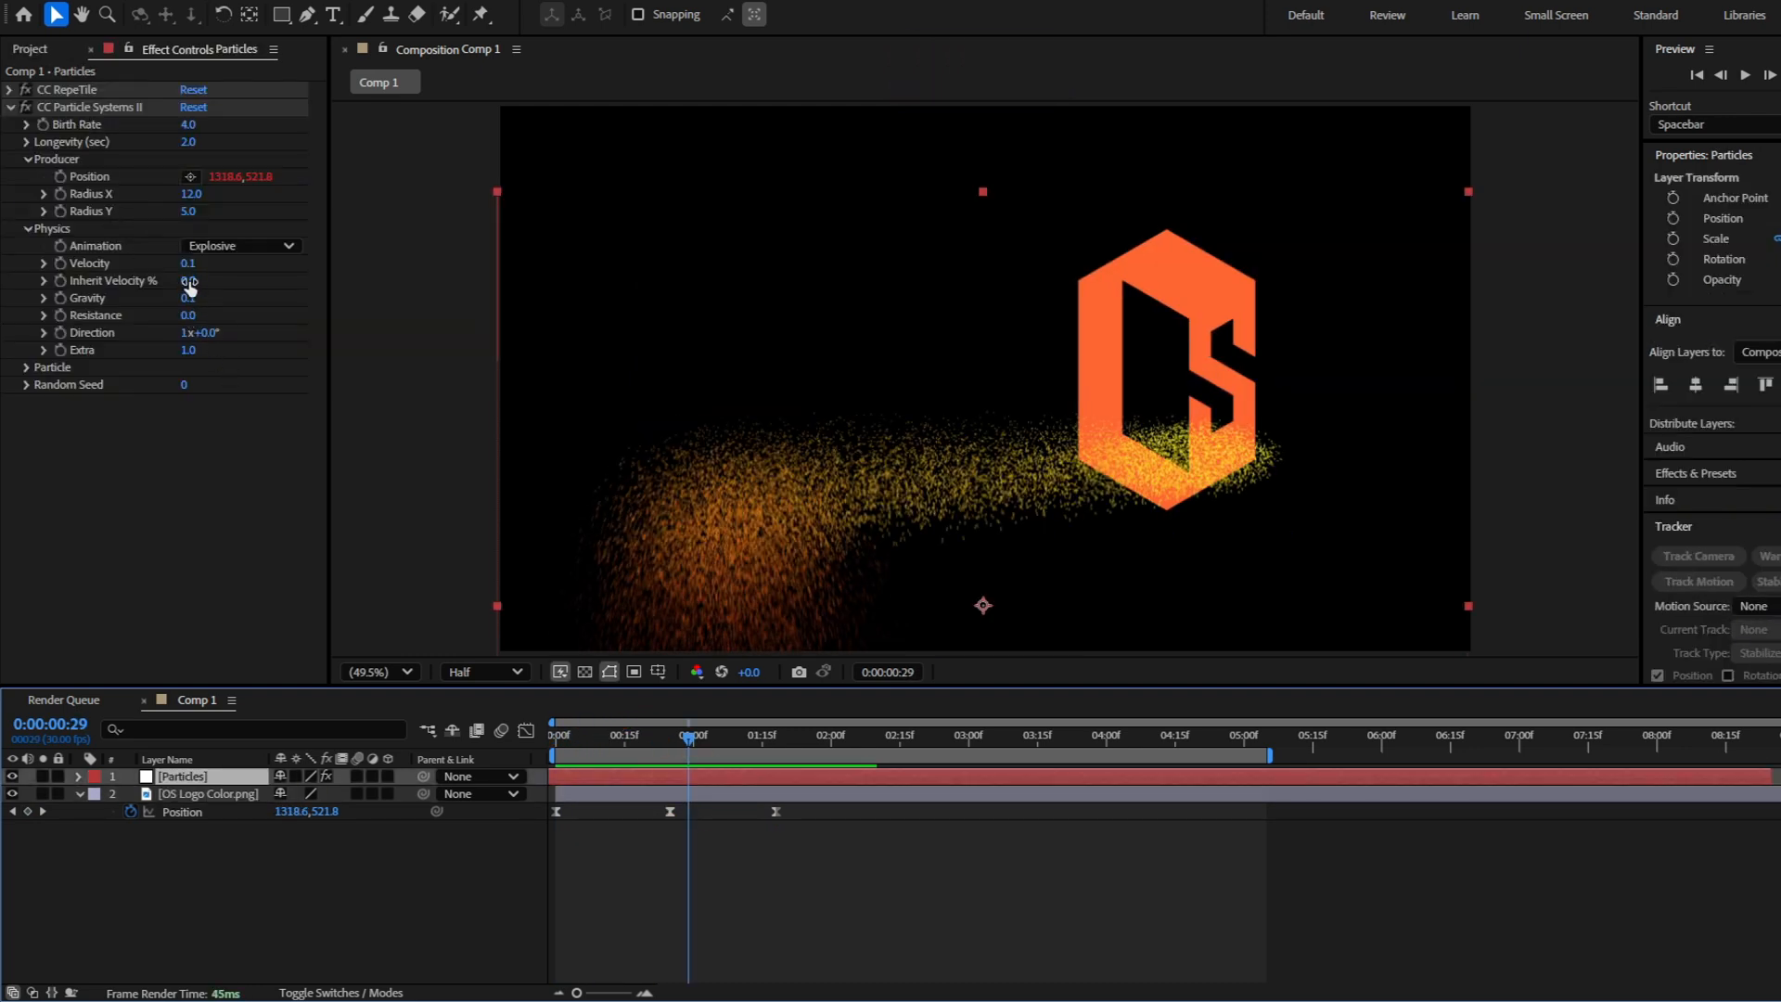
pyautogui.click(188, 280)
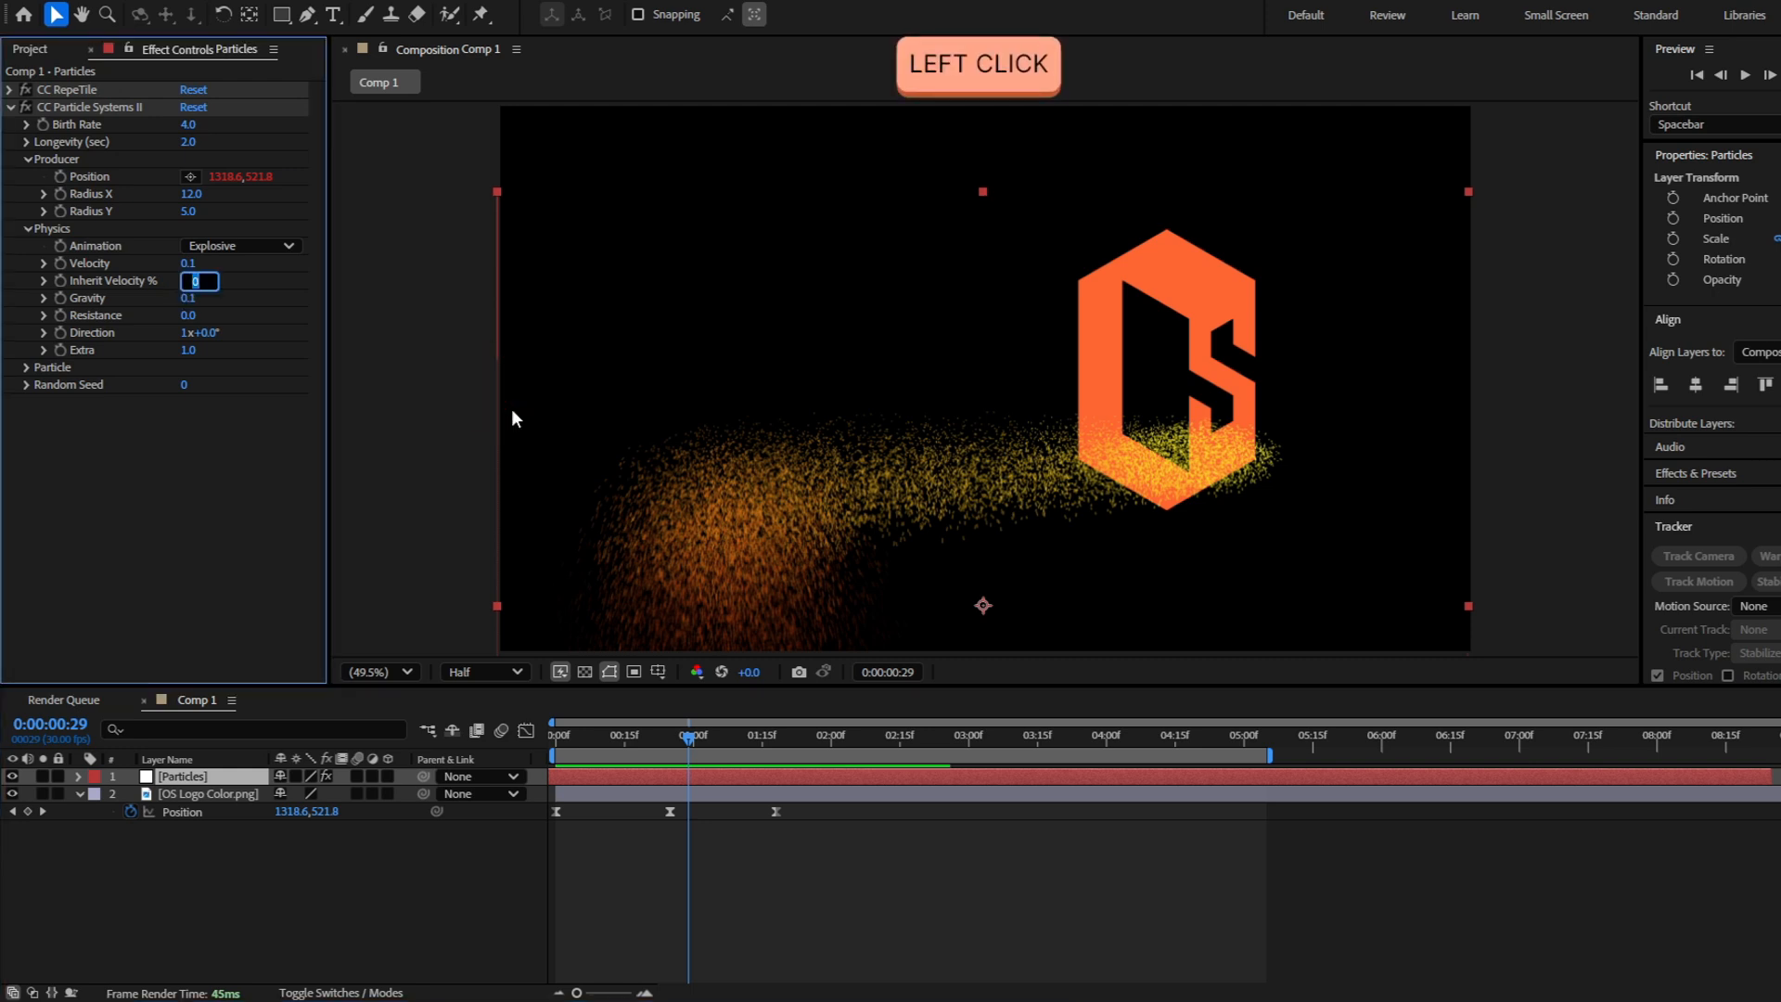
pyautogui.write('50')
pyautogui.press('Return')
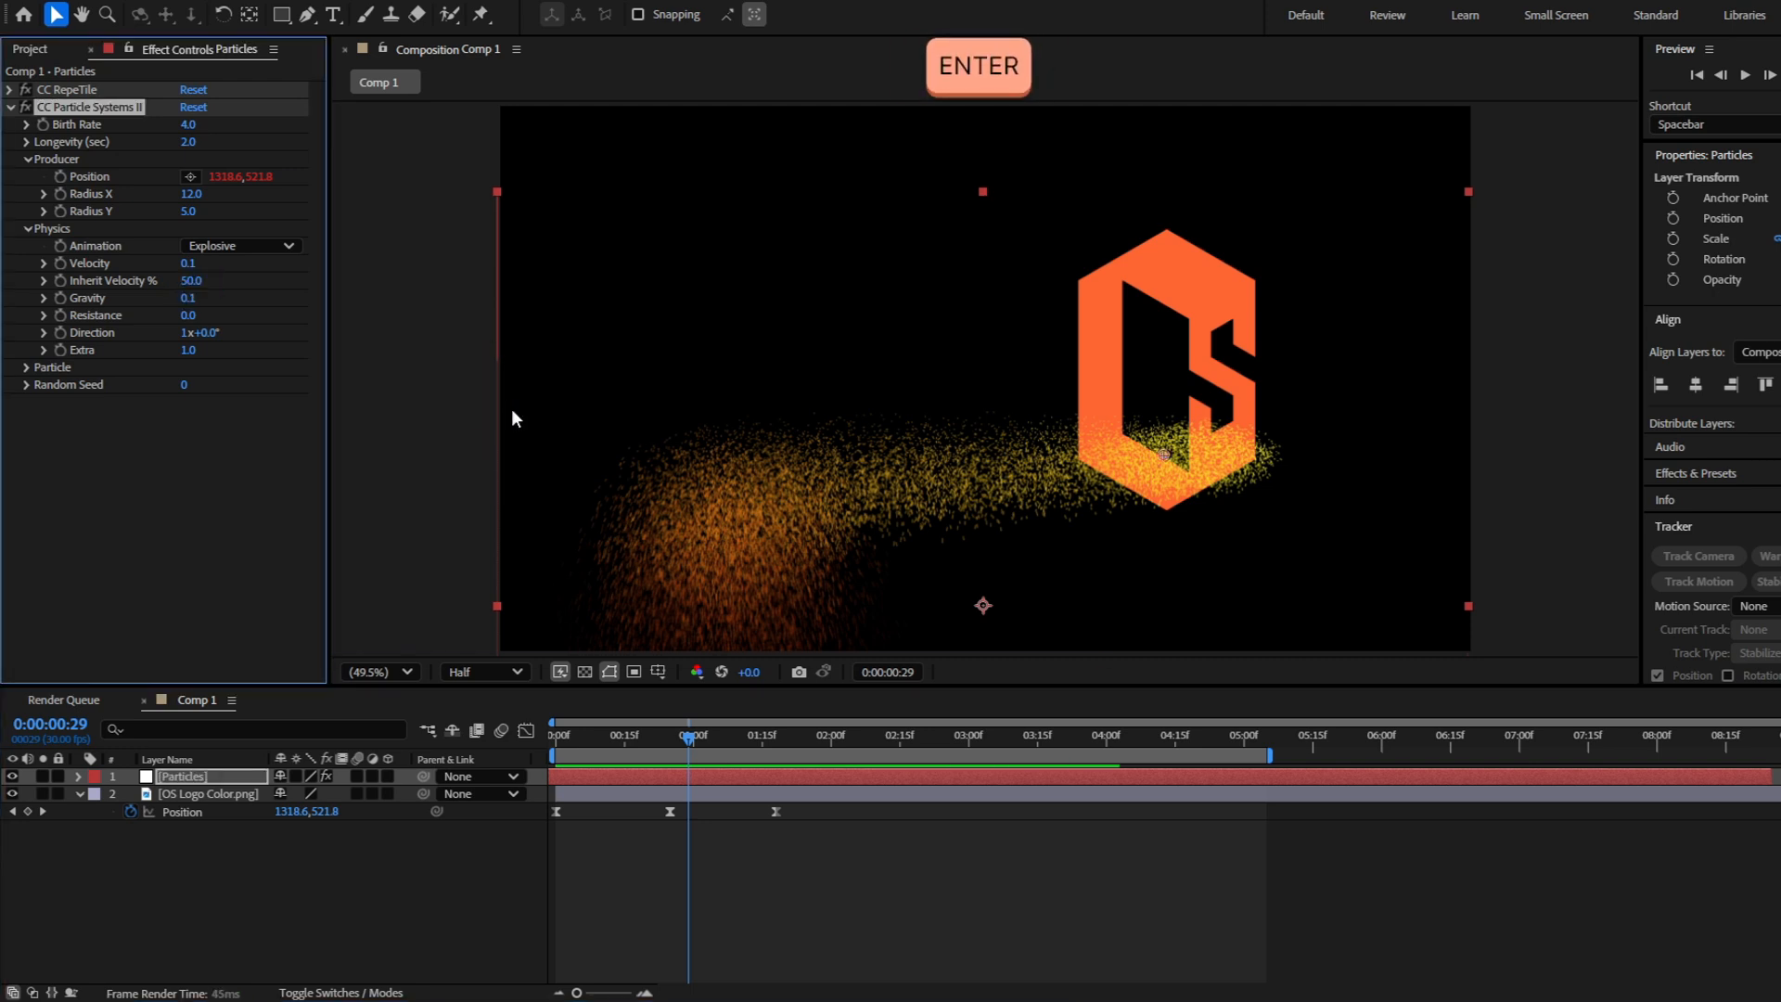
pyautogui.moveTo(689, 735); pyautogui.dragTo(526, 738)
pyautogui.press('space')
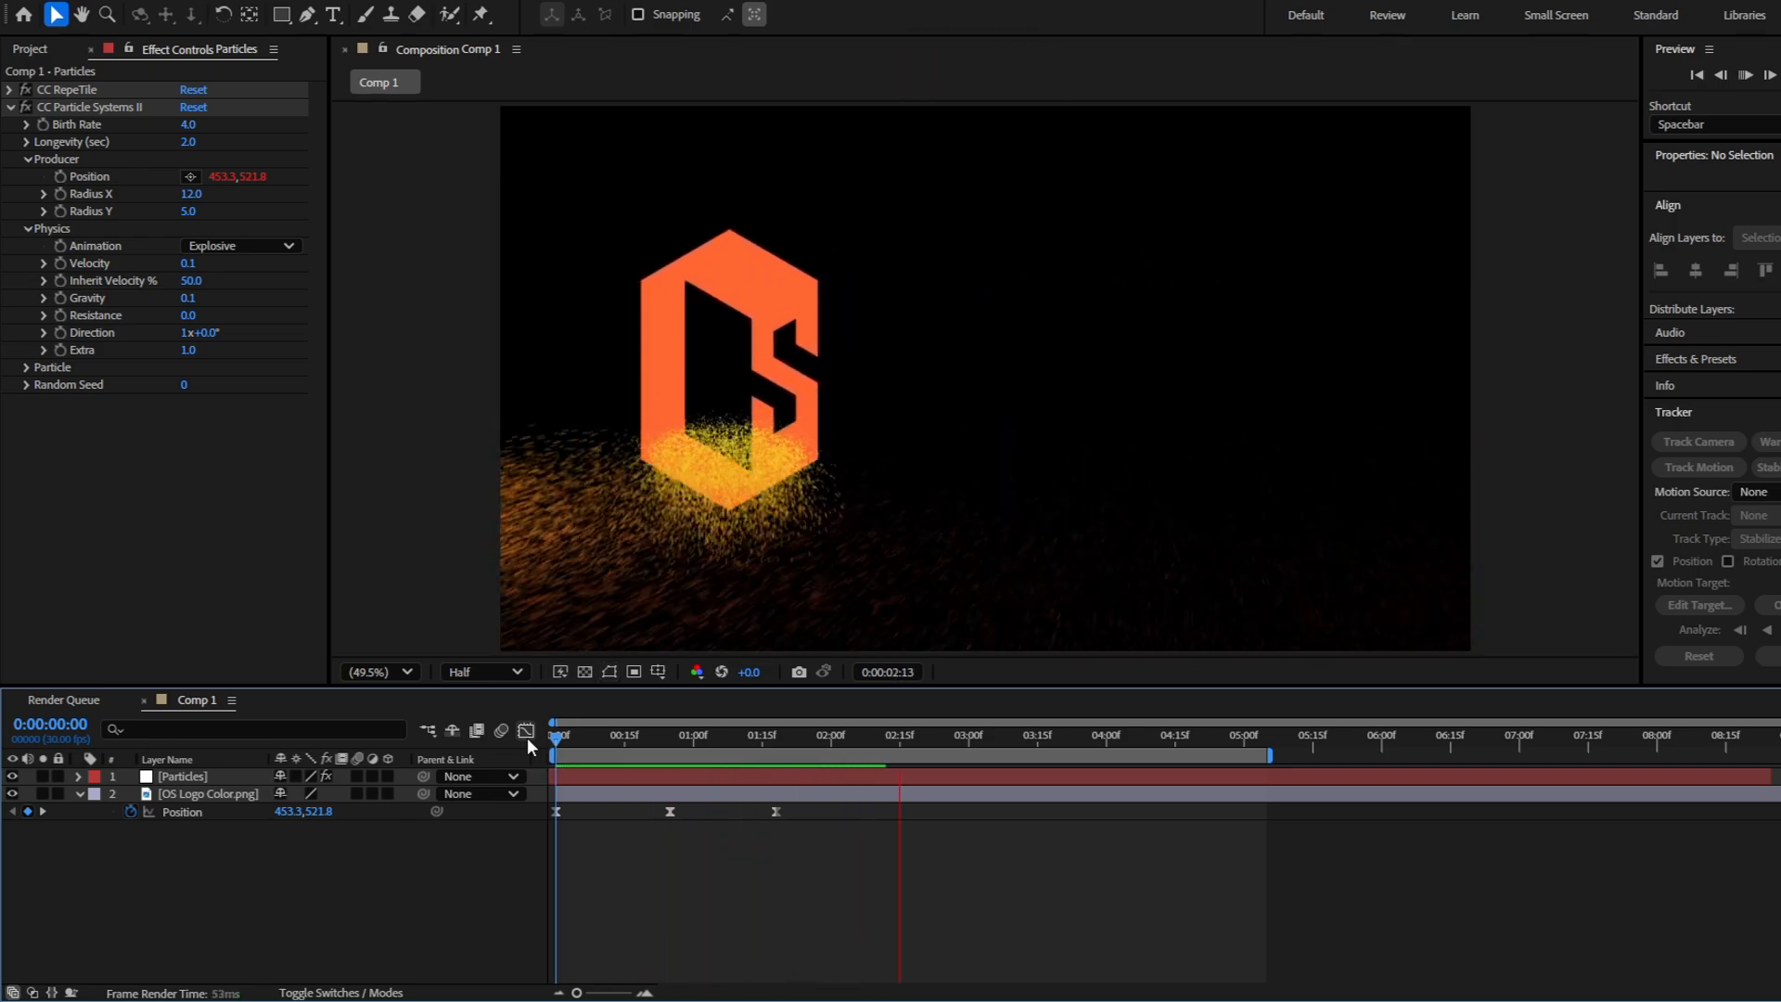
pyautogui.press('space')
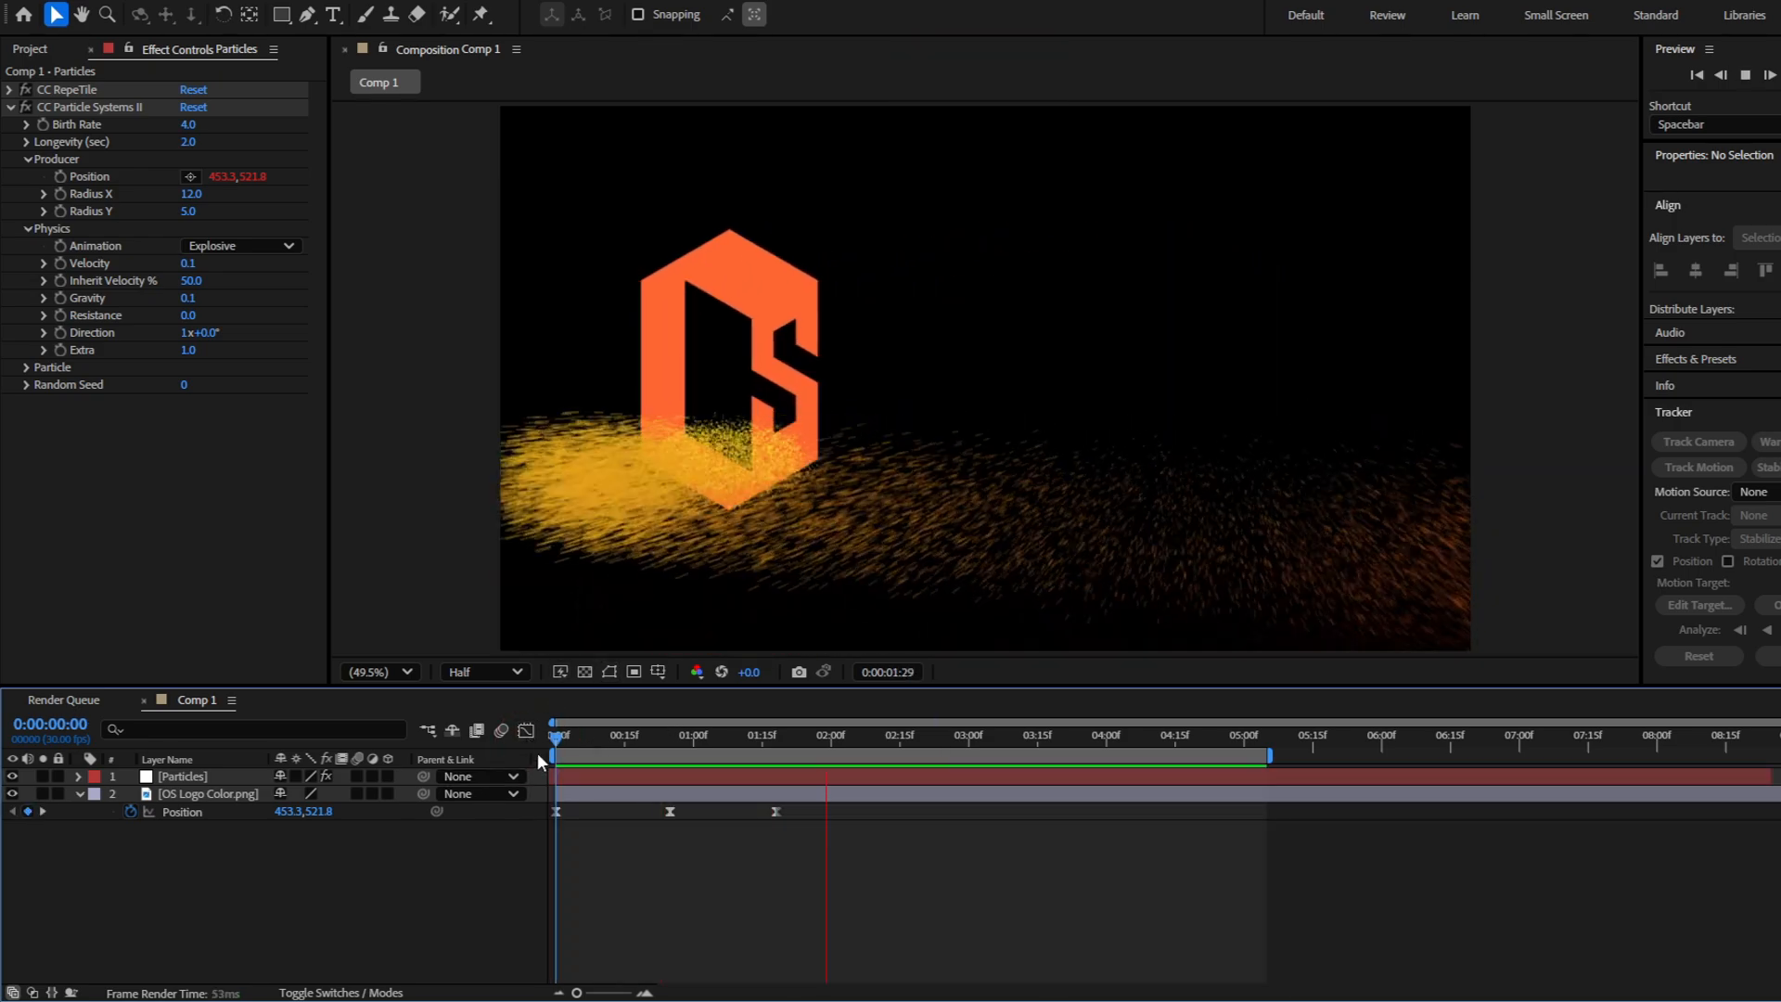
# Try an Inherit Velocity of 25% for the particles, preview it, and settle on 40%
pyautogui.moveTo(560, 737); pyautogui.dragTo(378, 728)
pyautogui.click(202, 287)
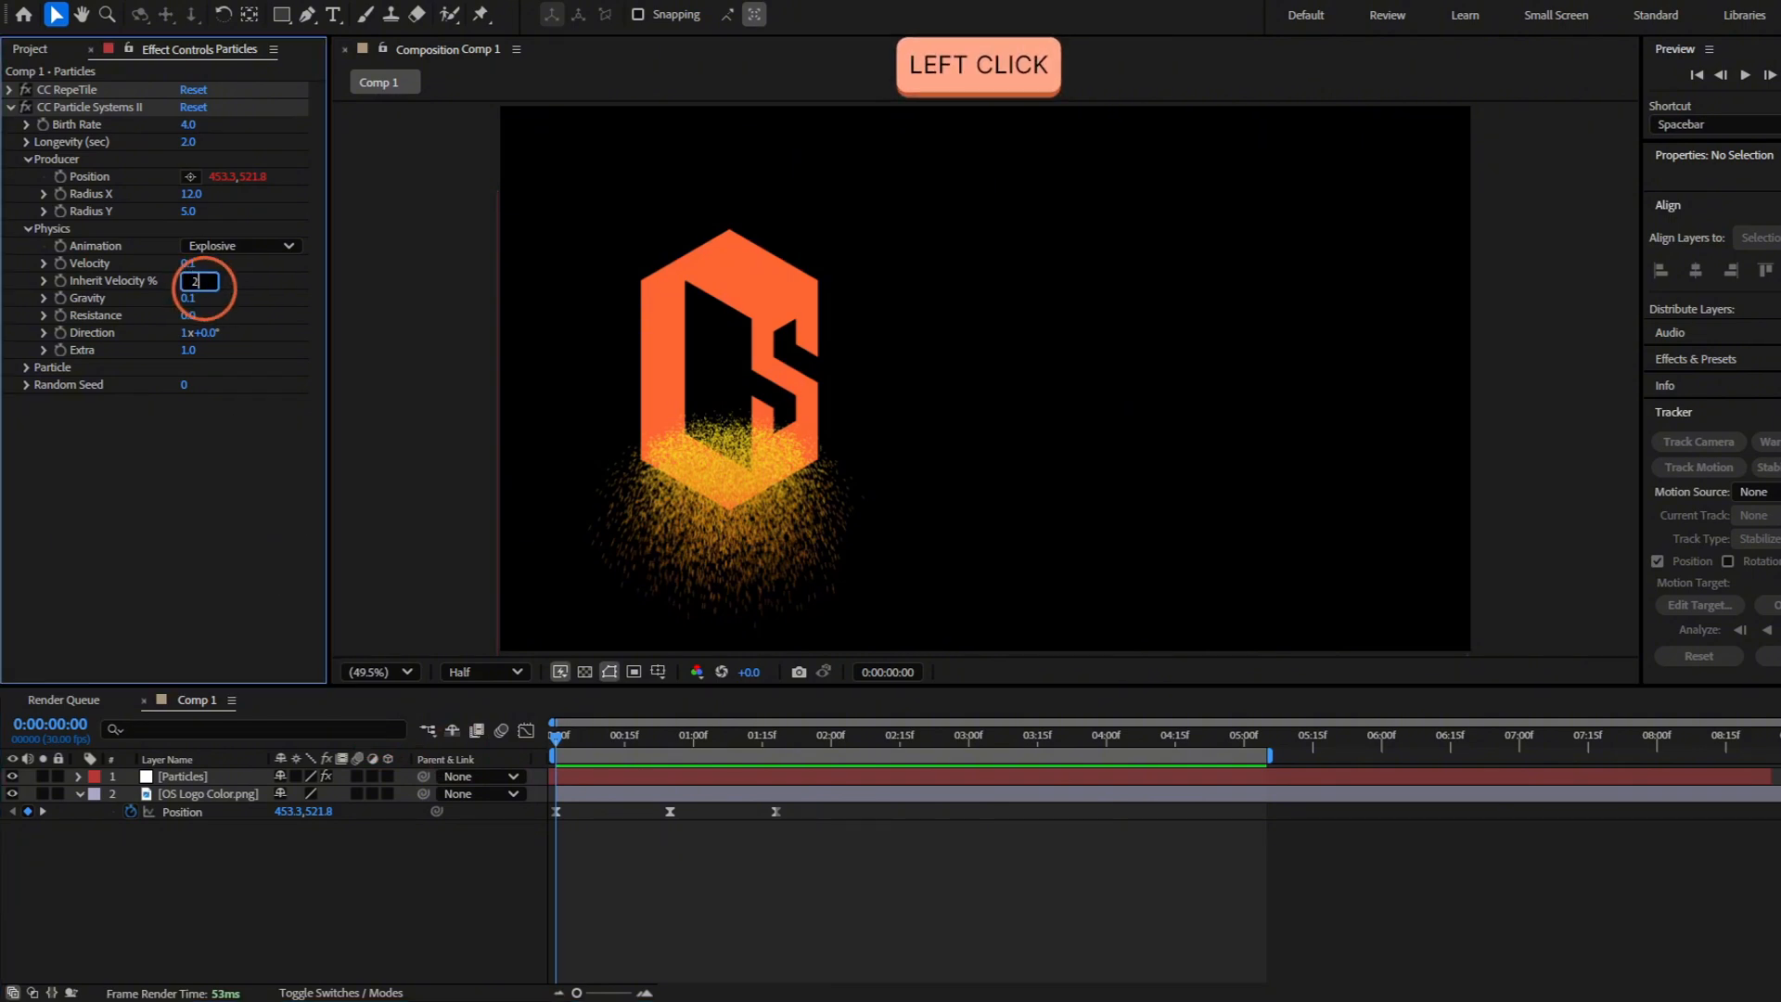
pyautogui.write('25')
pyautogui.press('Return')
pyautogui.press('space')
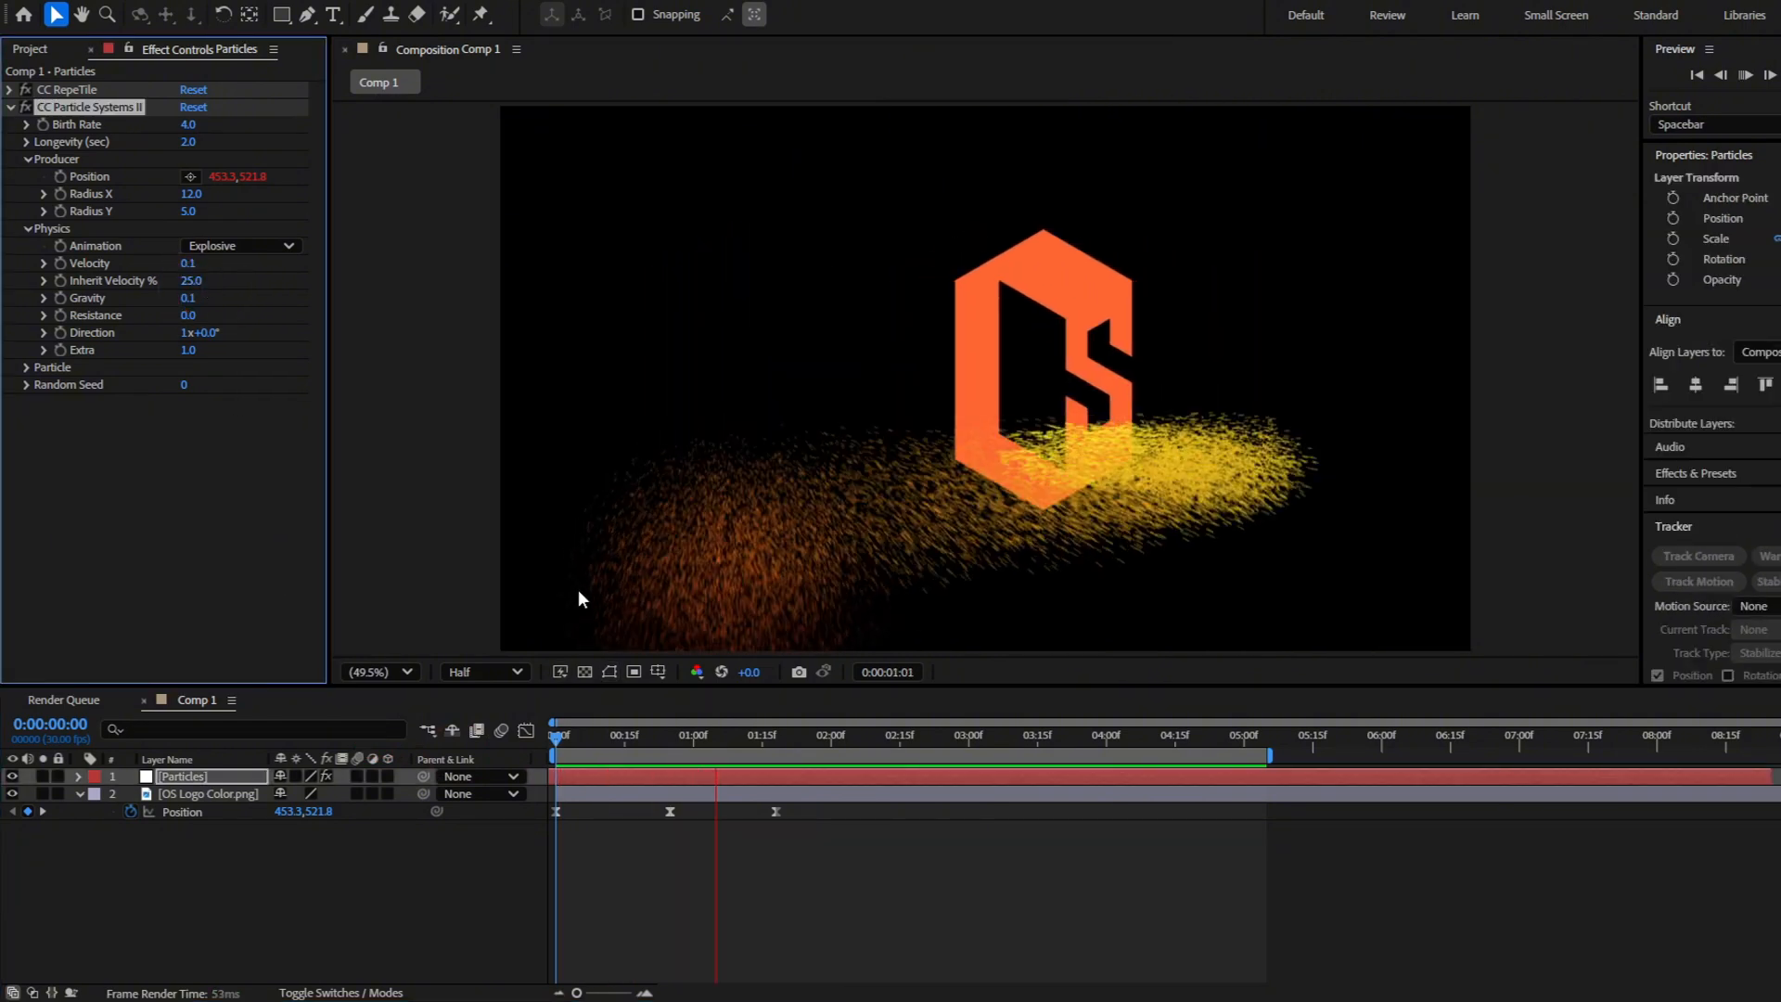
pyautogui.moveTo(649, 735); pyautogui.dragTo(554, 759)
# Try Star as the Particle Type and check the trail up to 0:00:00:25
pyautogui.click(26, 368)
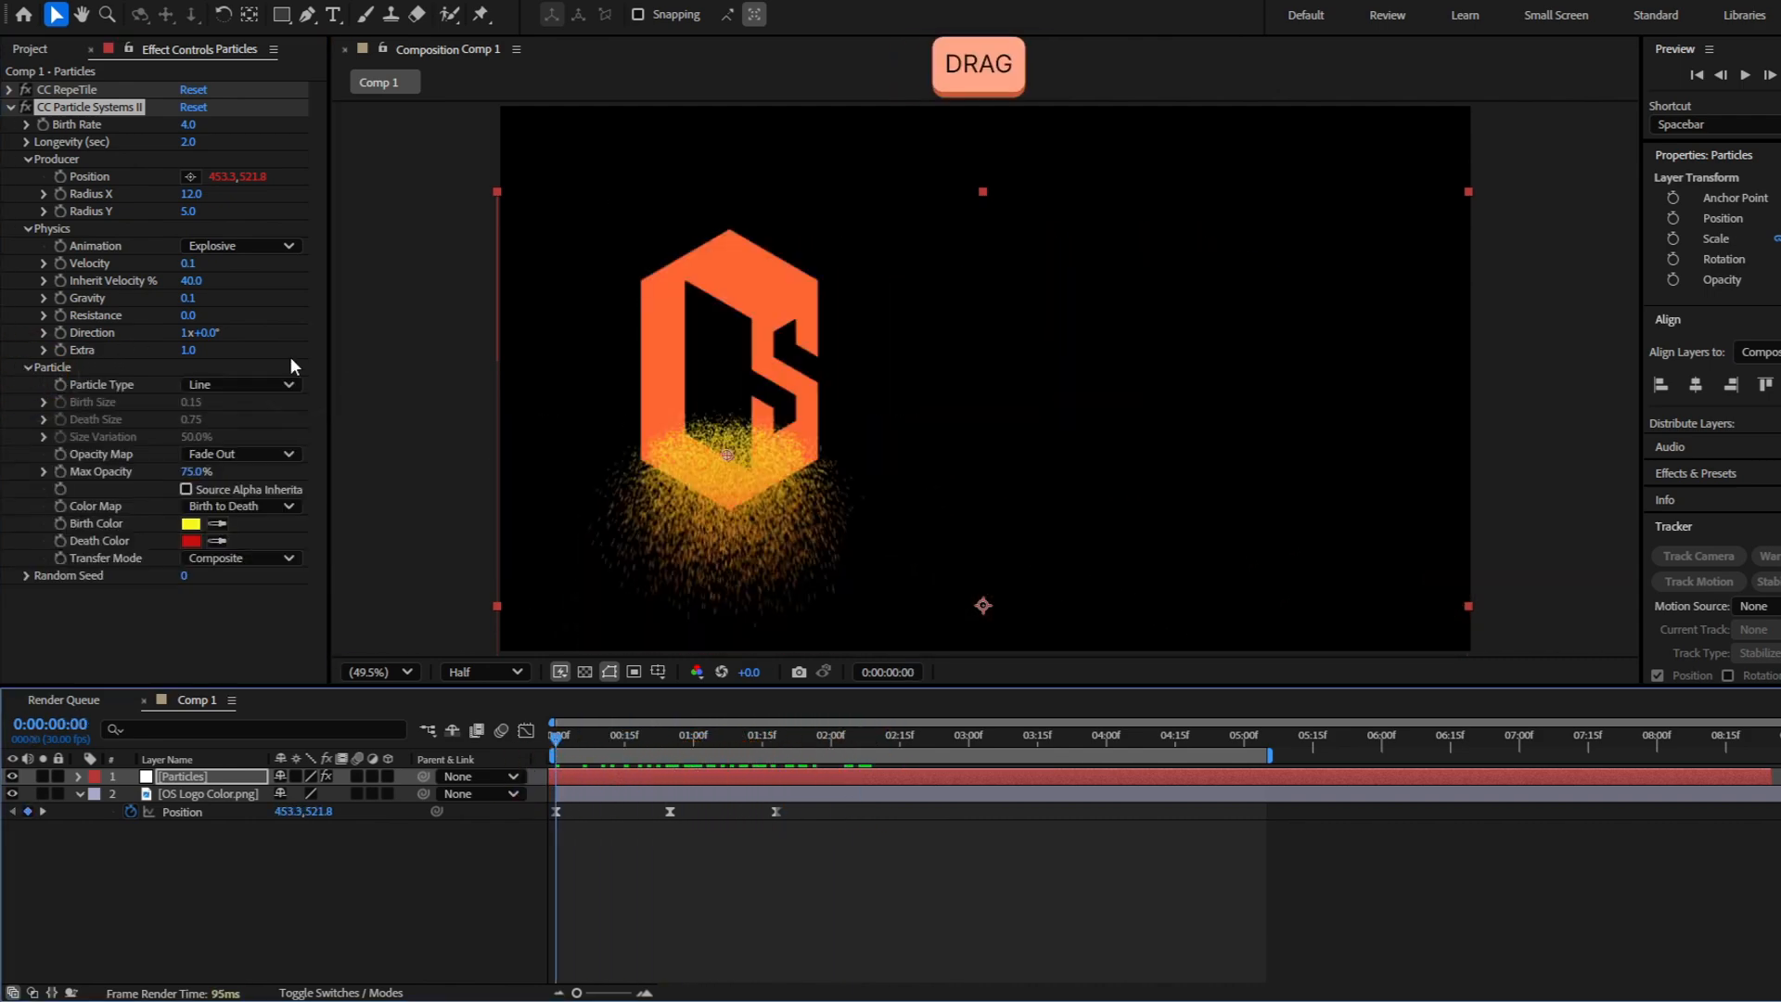
pyautogui.click(263, 386)
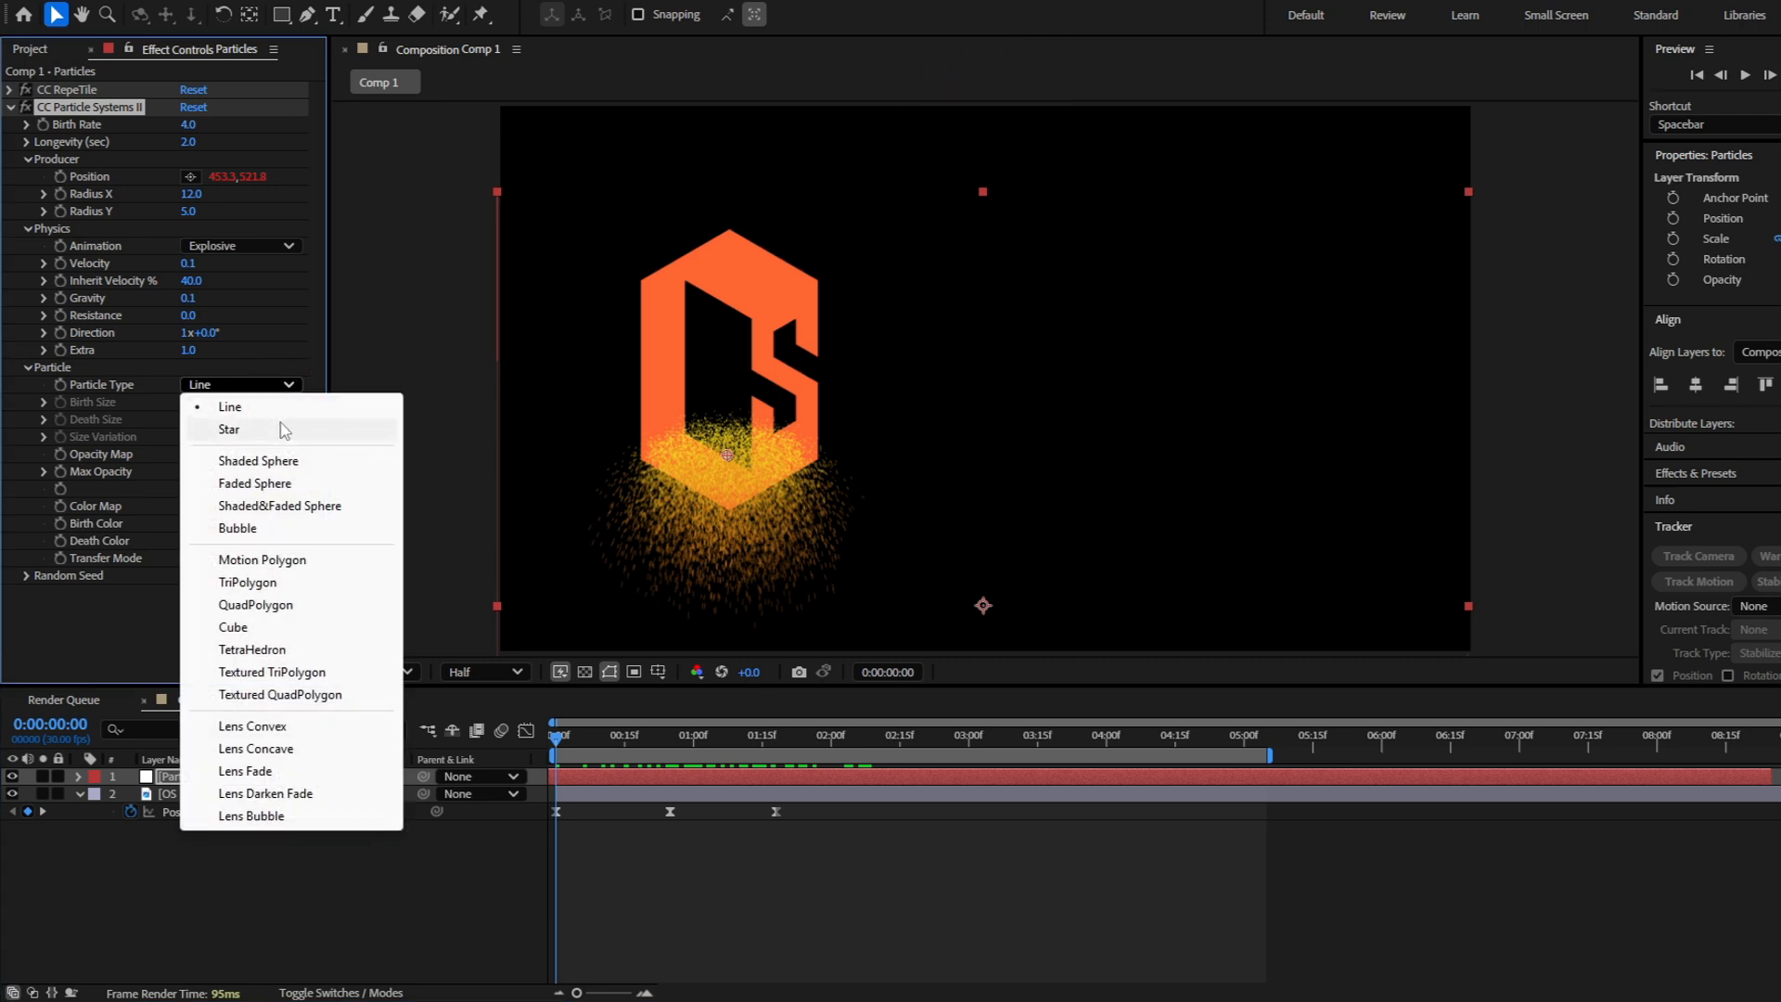
pyautogui.click(279, 429)
pyautogui.click(603, 742)
pyautogui.moveTo(610, 753); pyautogui.dragTo(670, 740)
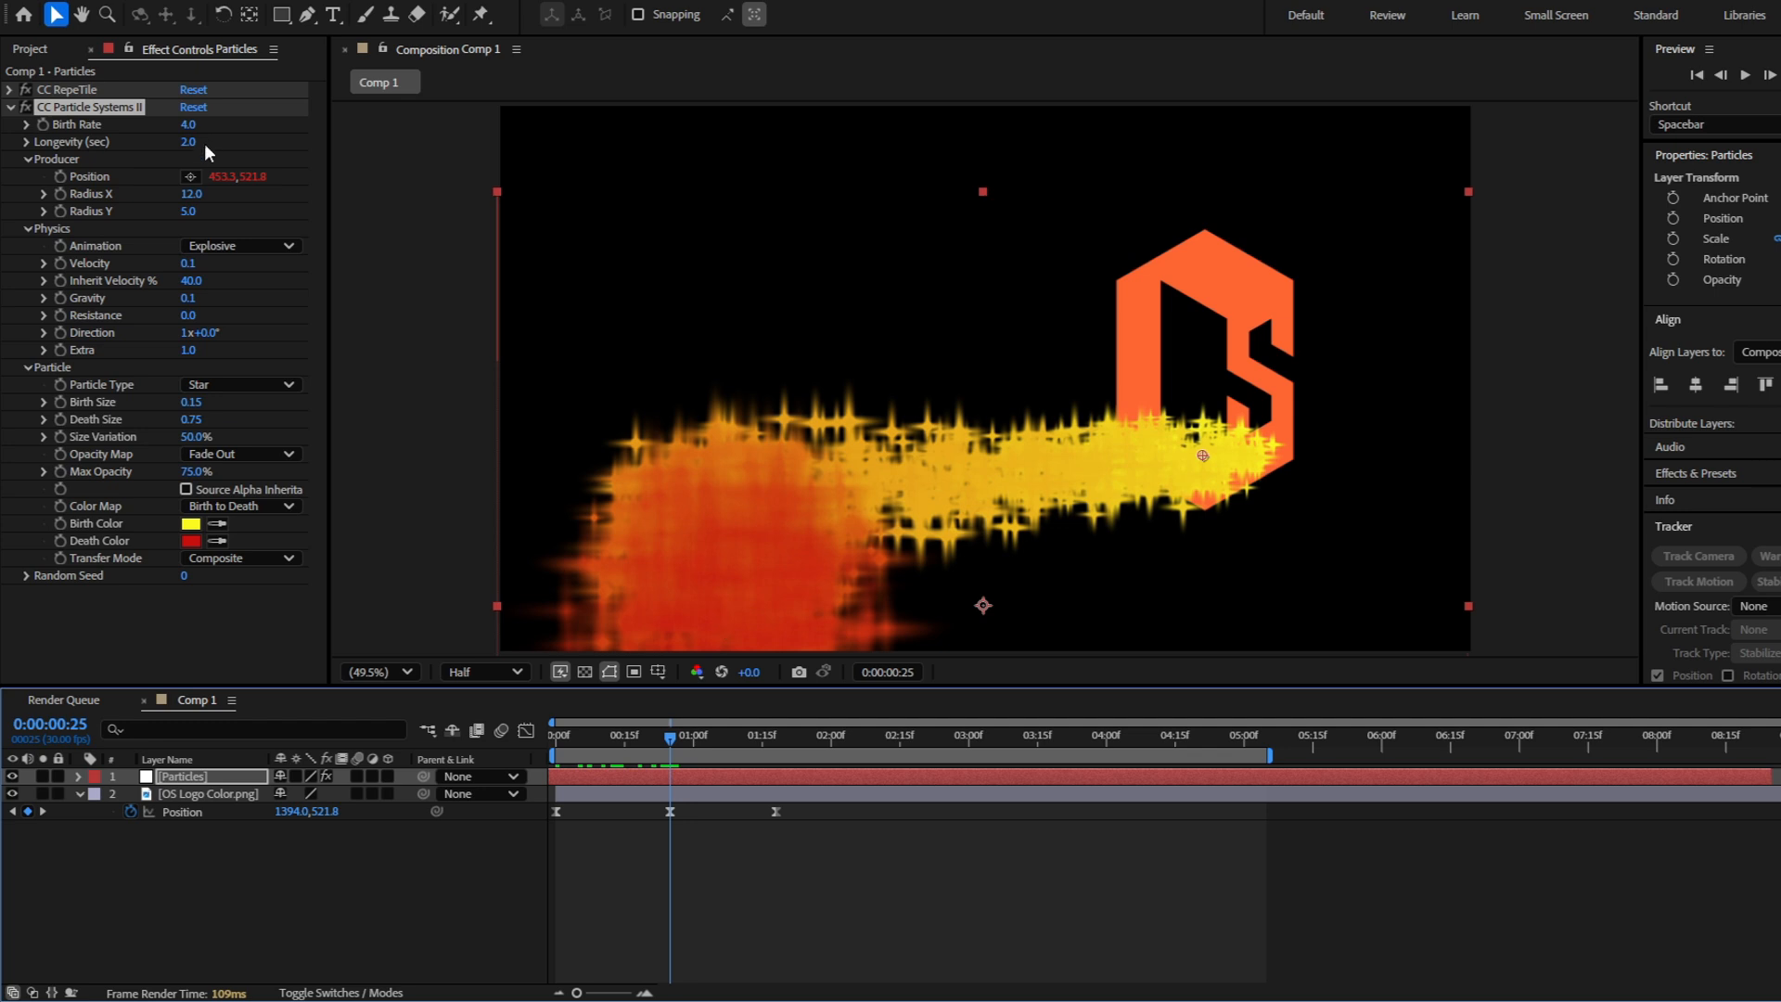
# Reduce the particles' Birth Rate to 0.9 and preview the star trail
pyautogui.moveTo(185, 131); pyautogui.dragTo(152, 131)
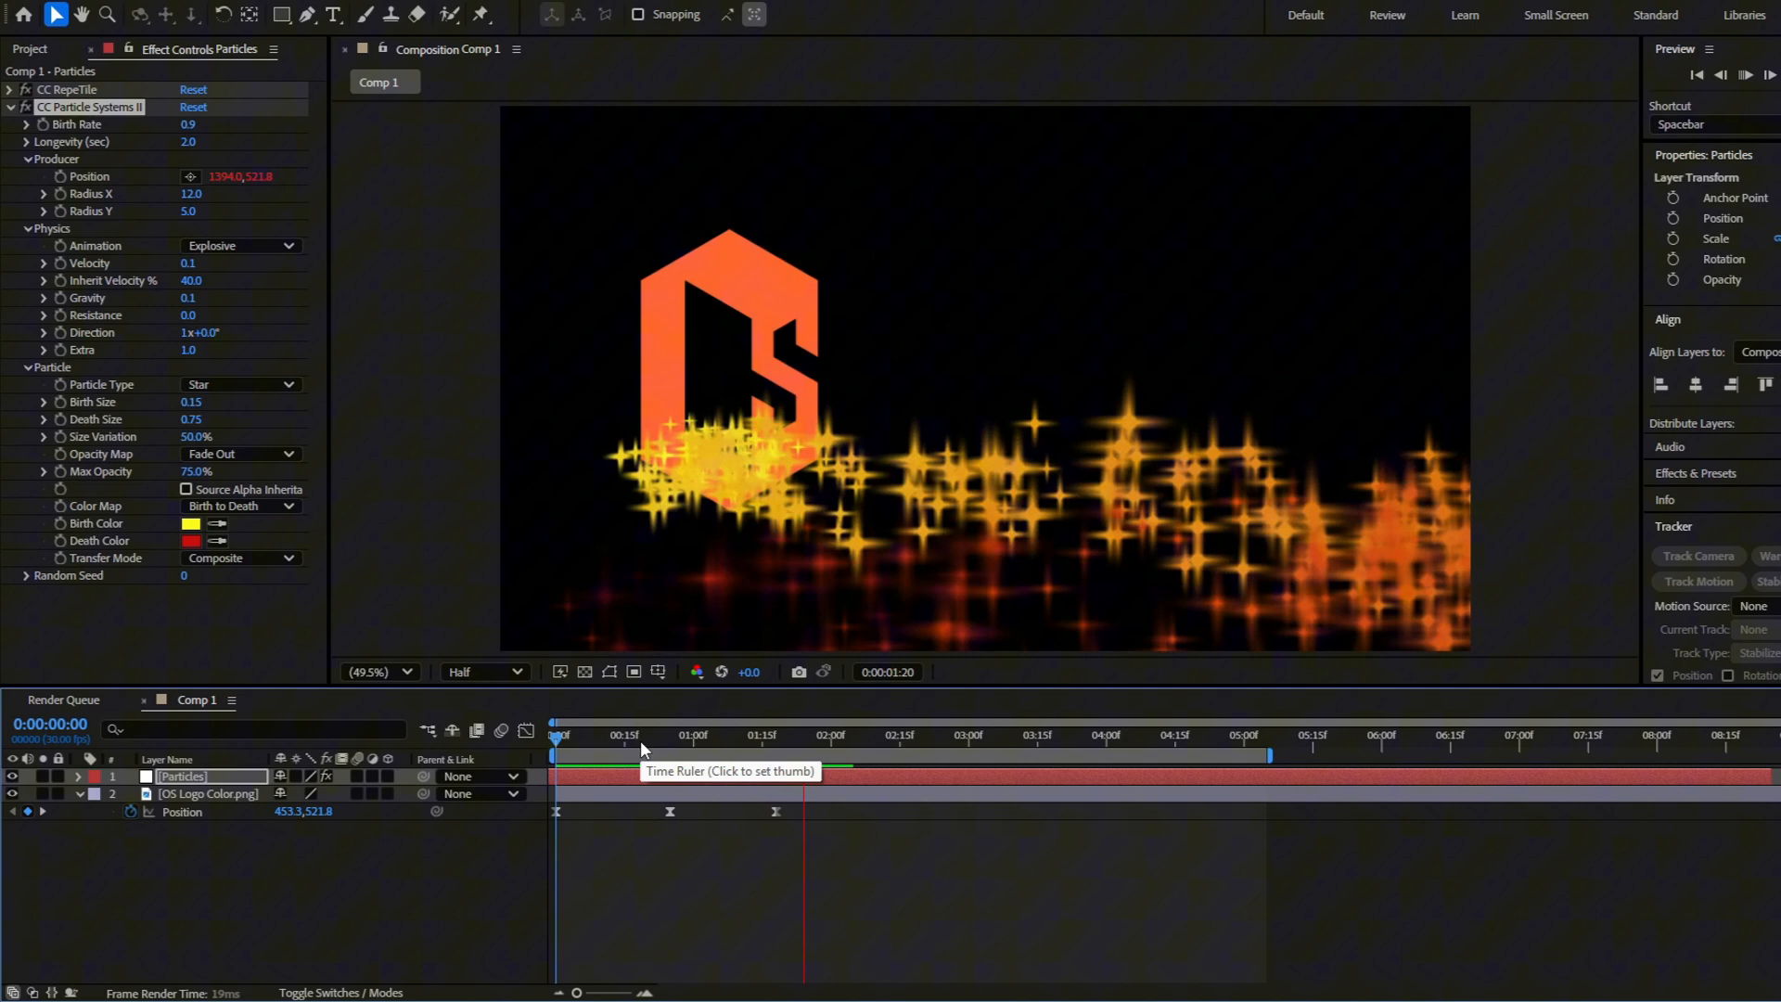
pyautogui.press('space')
pyautogui.moveTo(628, 738); pyautogui.dragTo(382, 743)
# Try Faded Sphere as the Particle Type and check how the trail looks
pyautogui.click(243, 385)
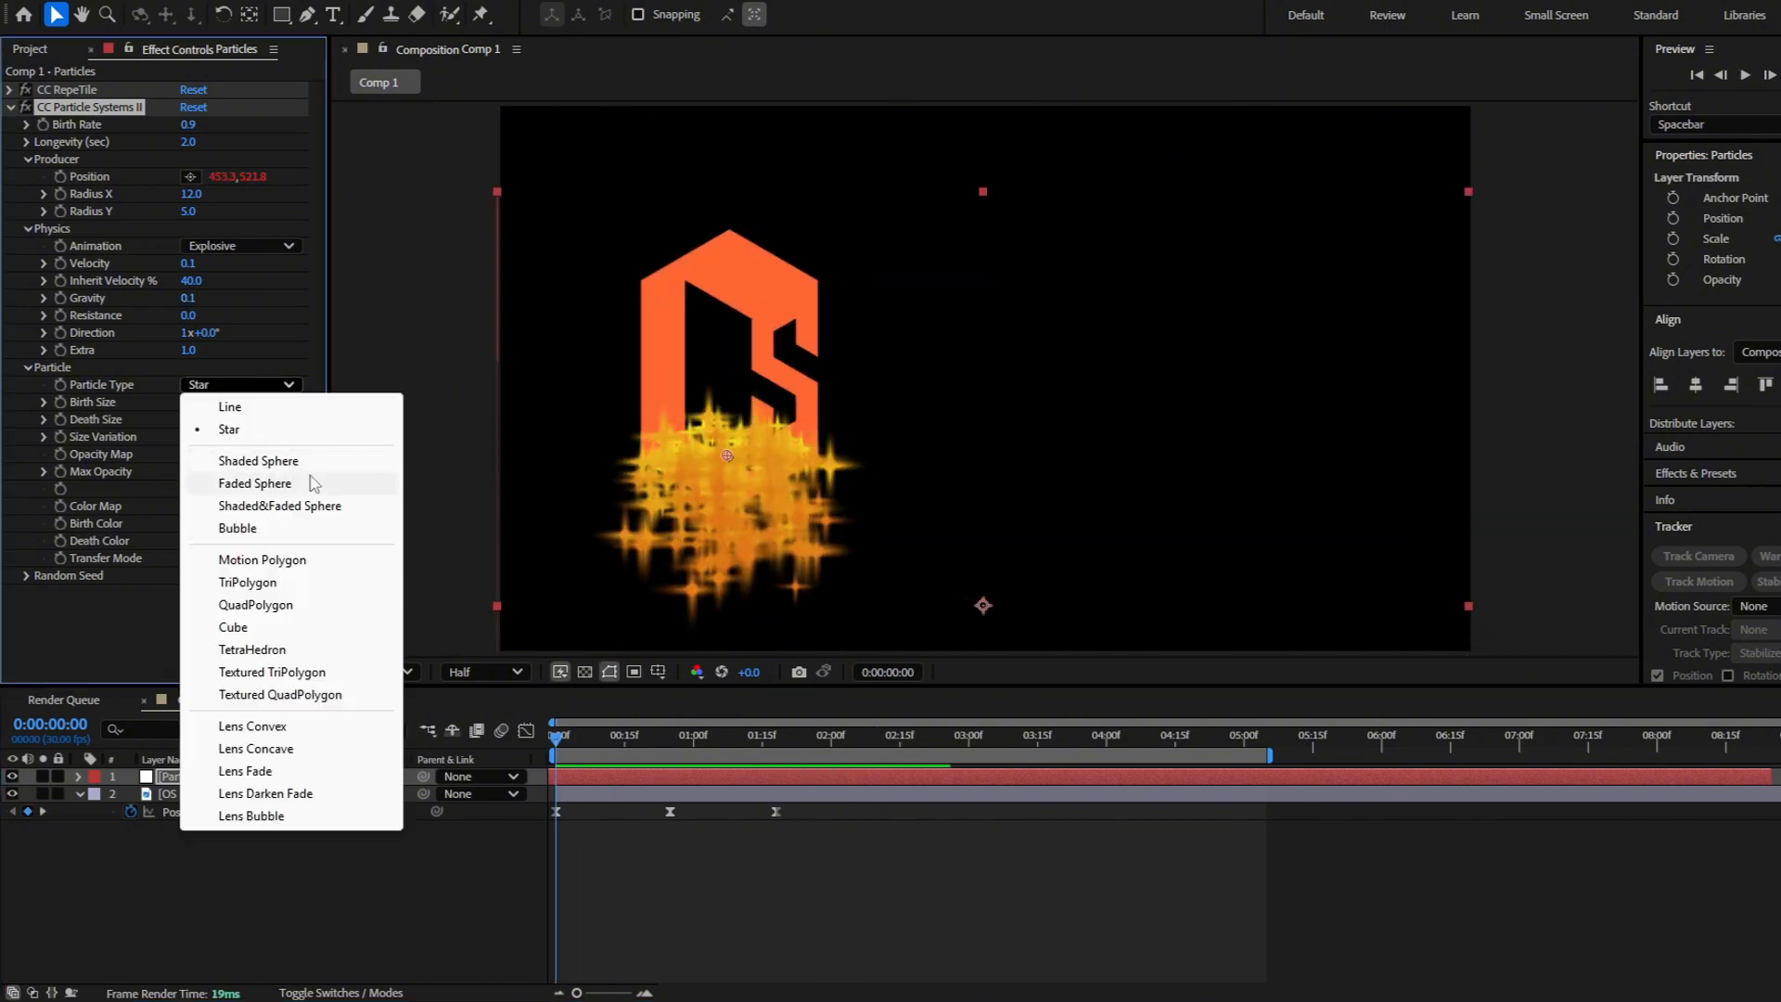
pyautogui.click(313, 483)
pyautogui.moveTo(576, 739); pyautogui.dragTo(322, 810)
# Try Cube as the Particle Type and preview the trail
pyautogui.click(243, 385)
pyautogui.click(243, 627)
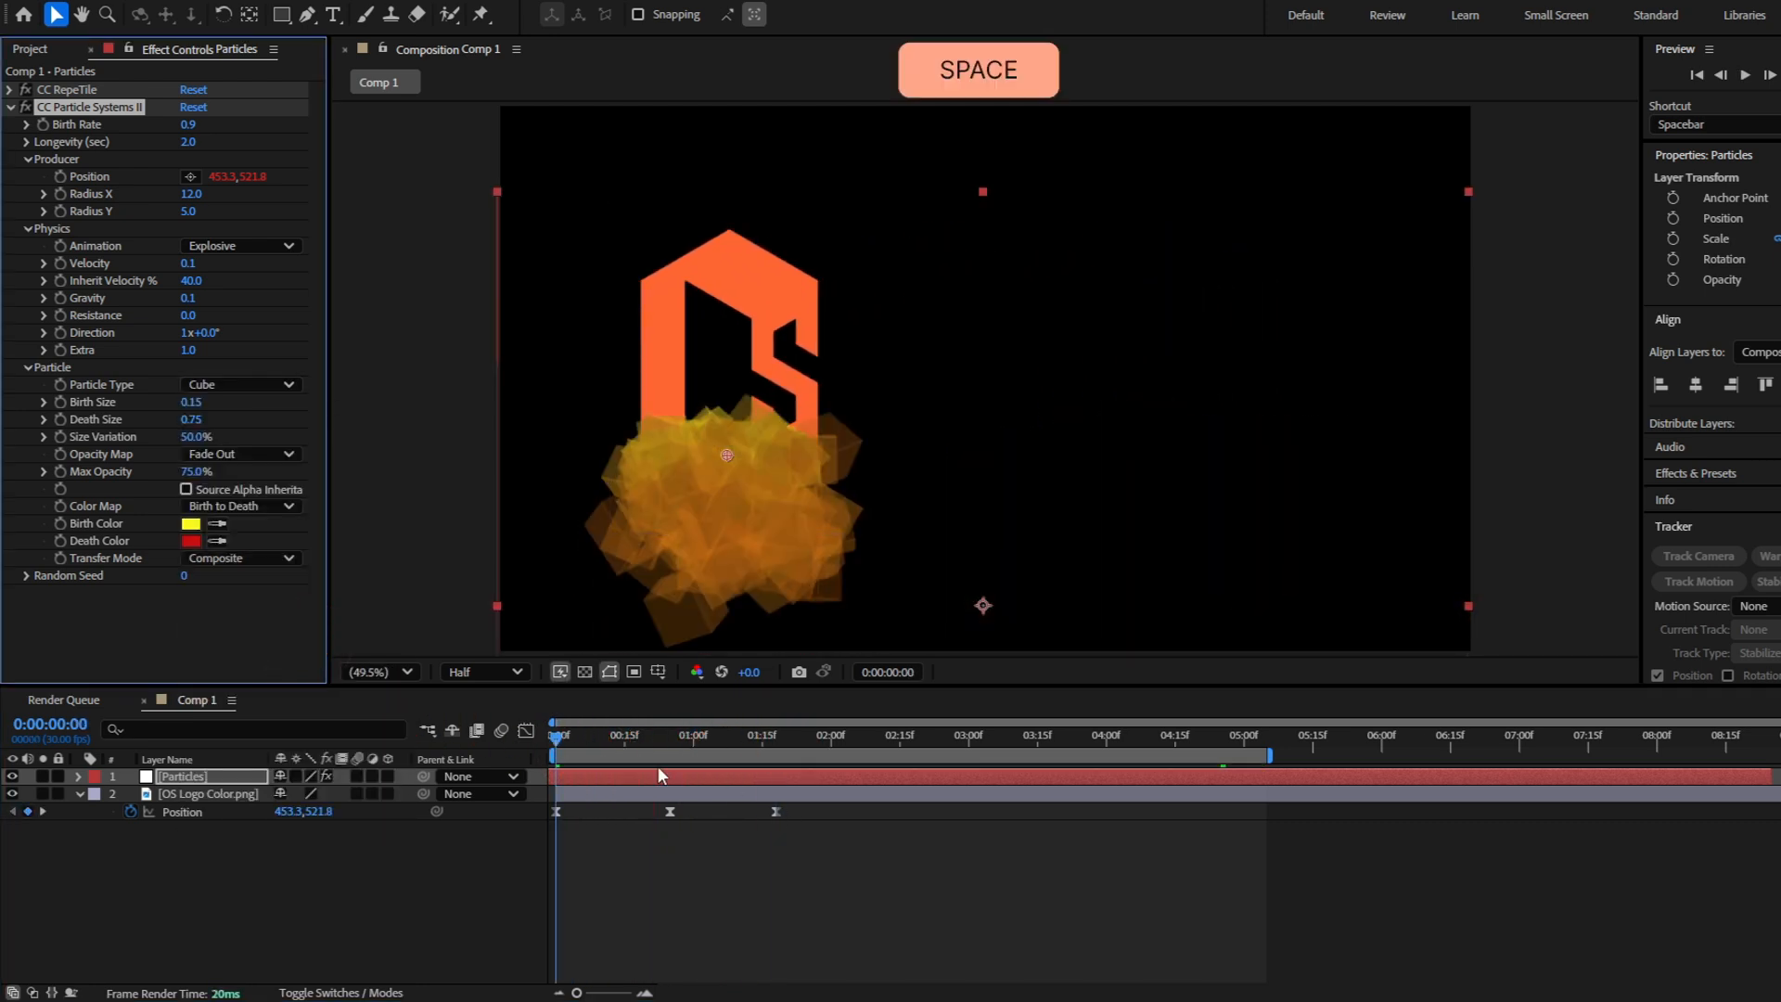
pyautogui.press('space')
pyautogui.press('space')
# Reduce the particles' Birth Rate to 0.3 and preview the animation from the start
pyautogui.moveTo(192, 125); pyautogui.dragTo(177, 124)
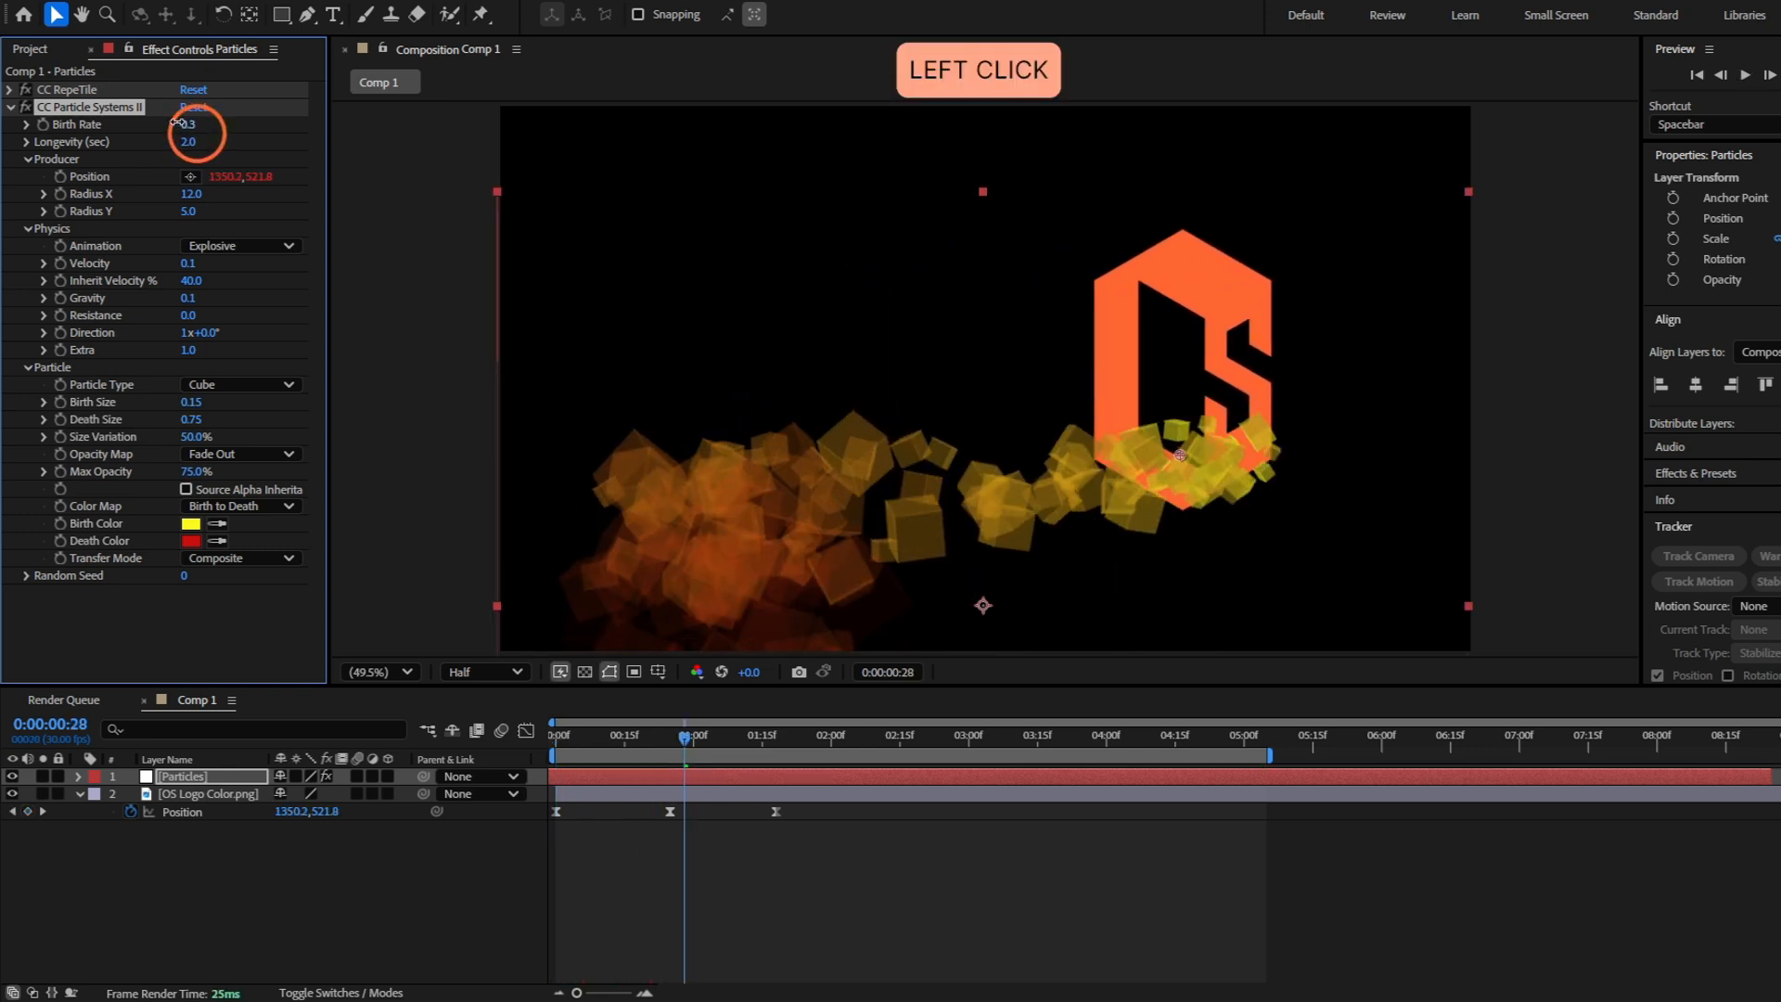
pyautogui.click(696, 869)
pyautogui.moveTo(684, 738); pyautogui.dragTo(549, 742)
pyautogui.press('space')
# Try TetraHedron, TriPolygon and QuadPolygon as the Particle Type and preview the trail
pyautogui.click(284, 385)
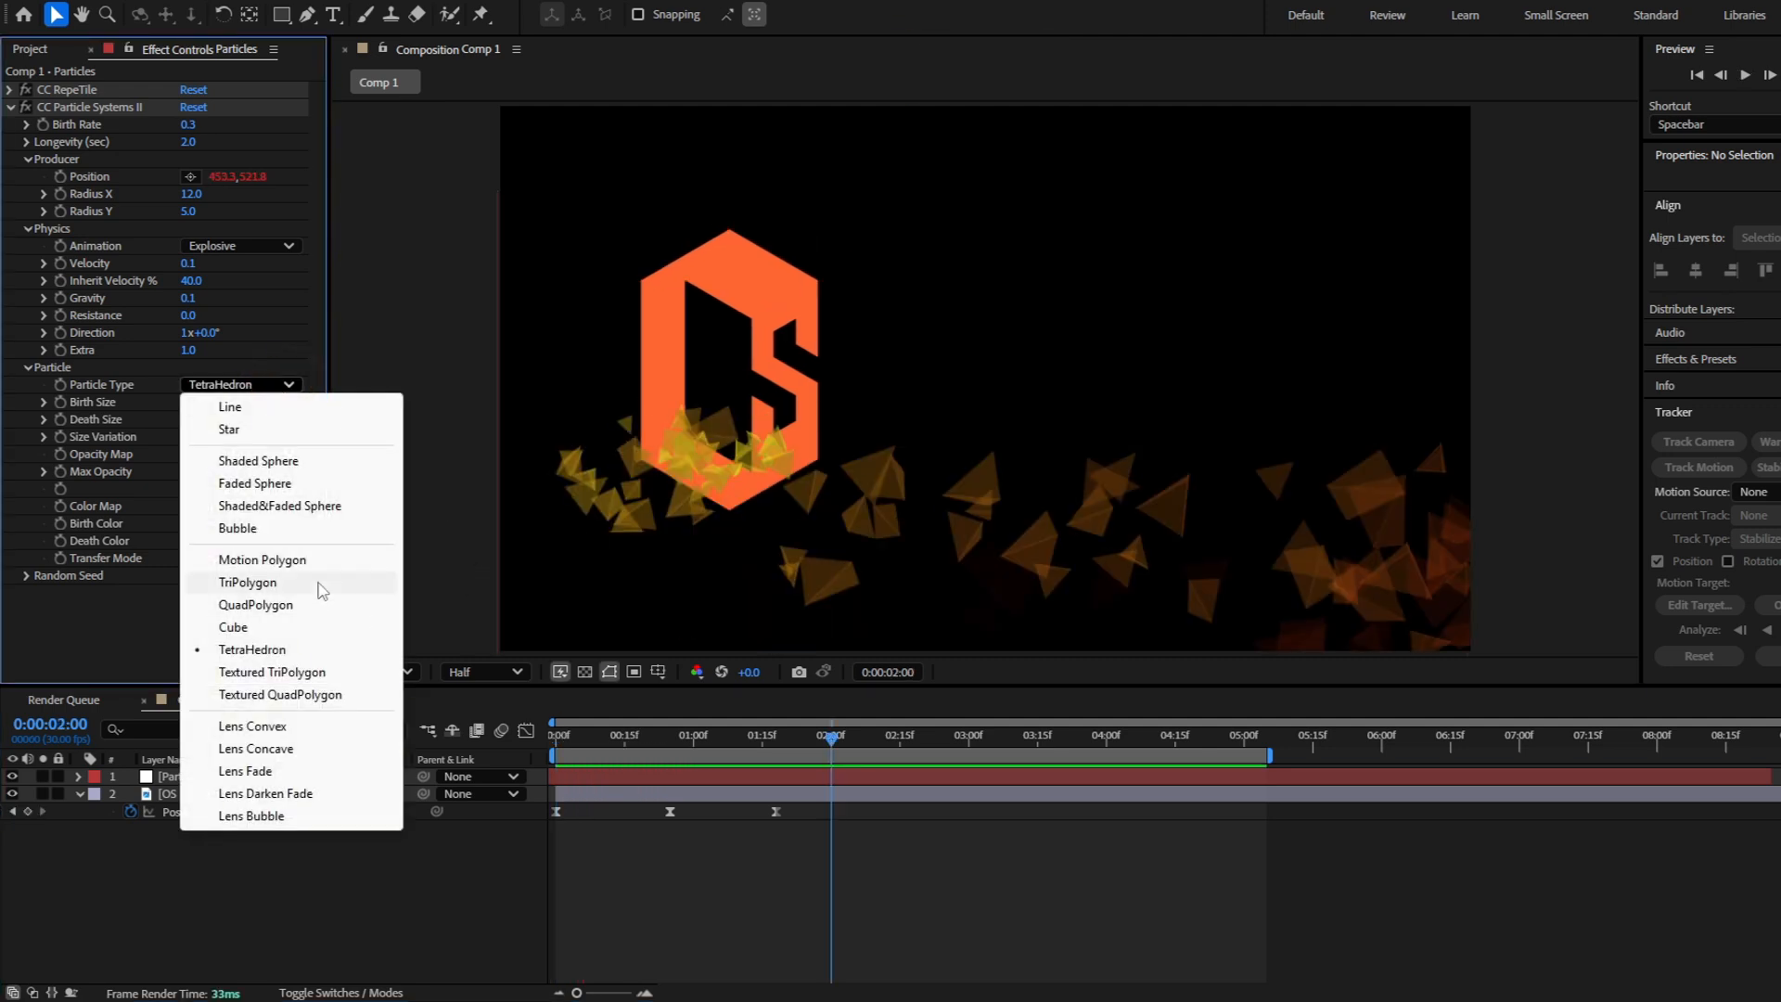
pyautogui.click(322, 583)
pyautogui.click(262, 385)
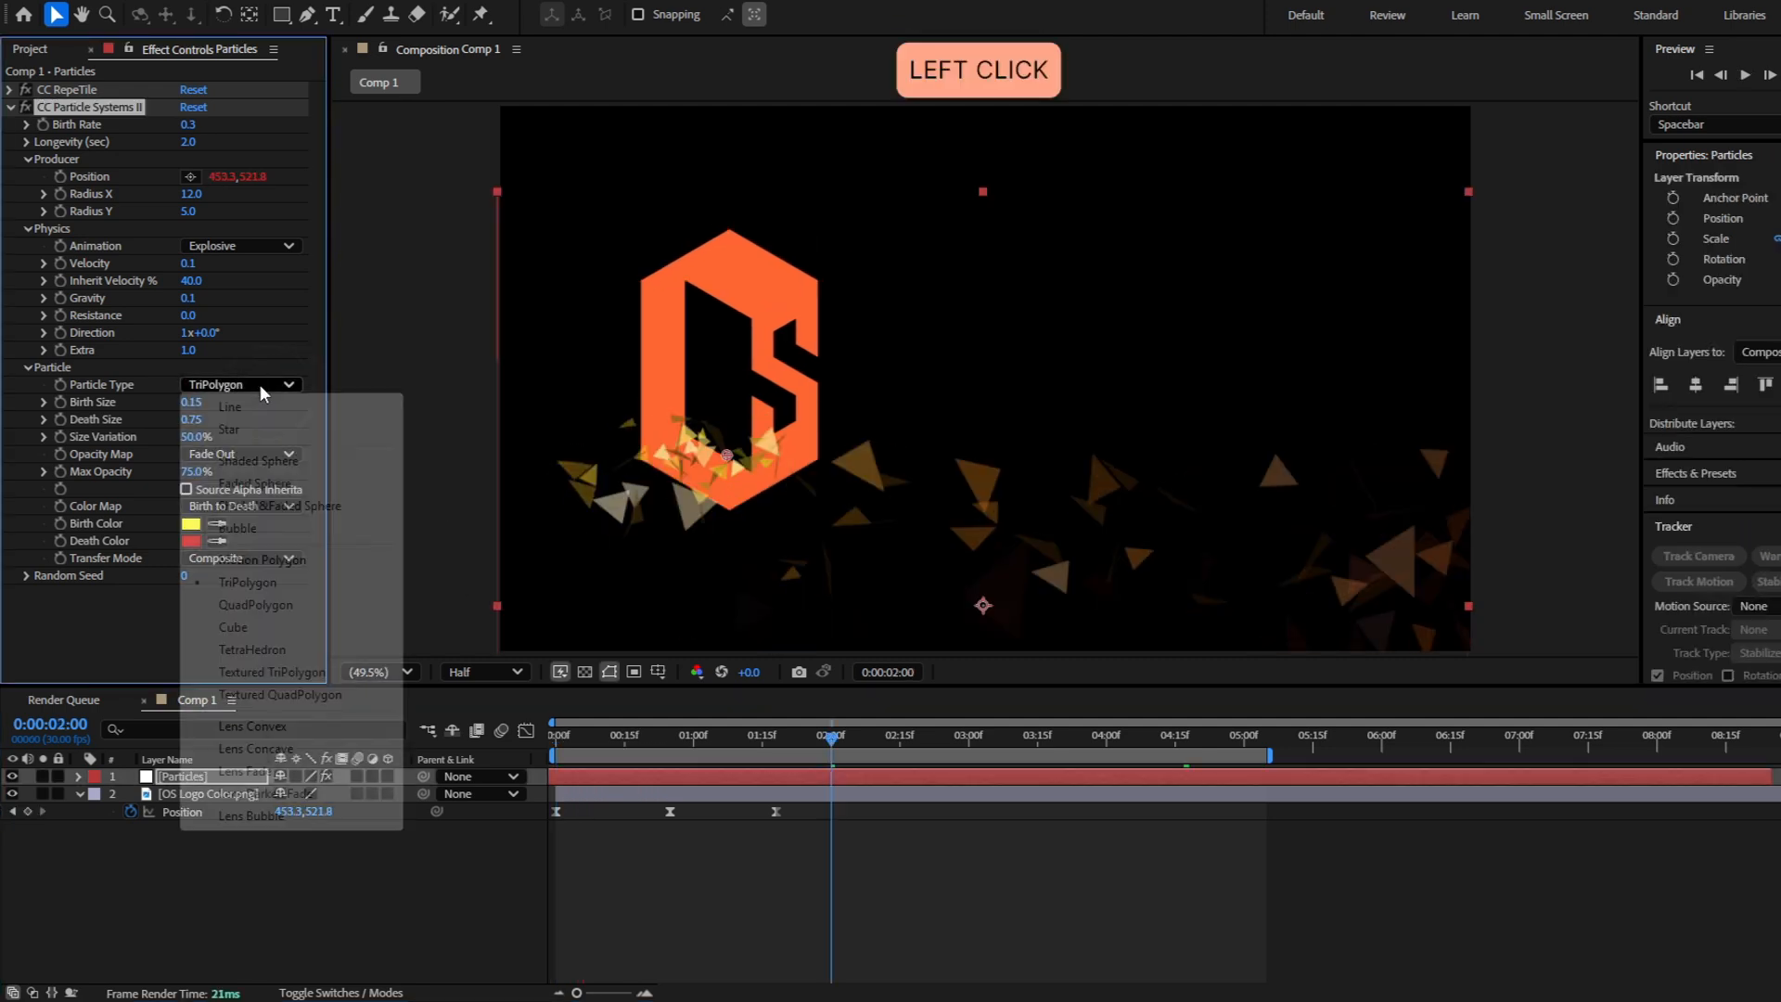
pyautogui.click(297, 609)
pyautogui.moveTo(788, 751); pyautogui.dragTo(552, 753)
pyautogui.press('space')
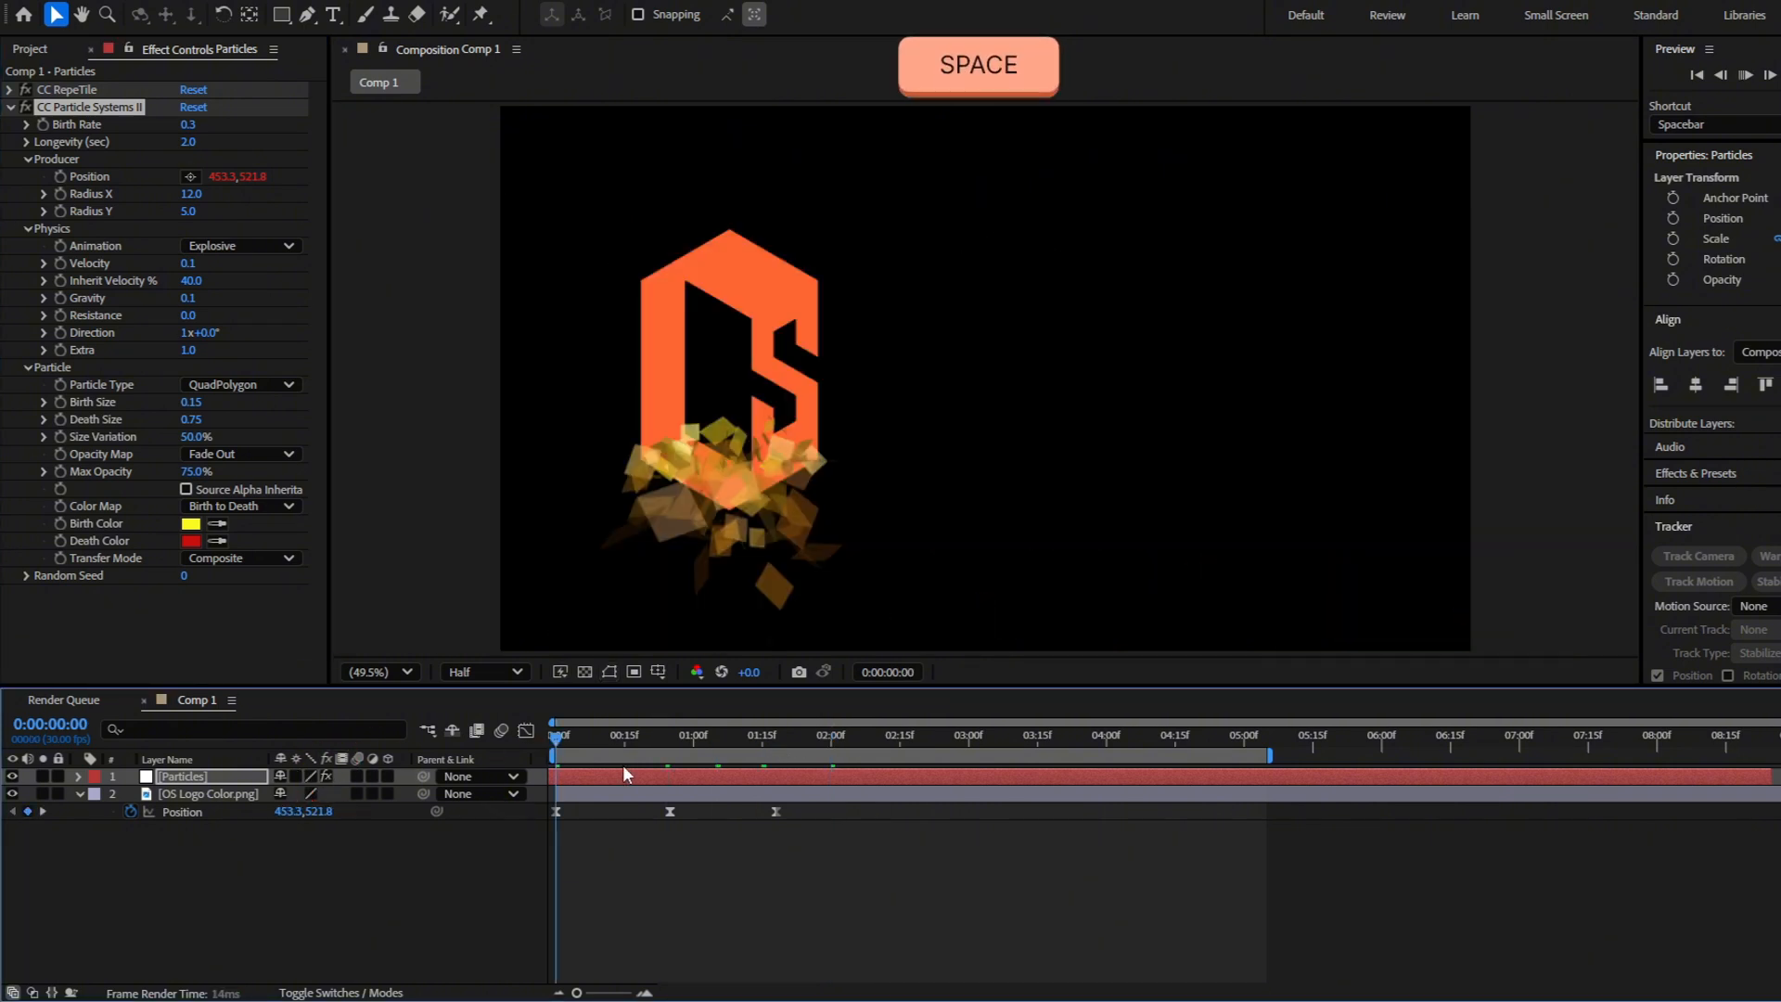
# Set the Particle Type to TetraHedron and preview the trail from the start
pyautogui.click(269, 385)
pyautogui.click(279, 581)
pyautogui.click(269, 385)
pyautogui.click(279, 631)
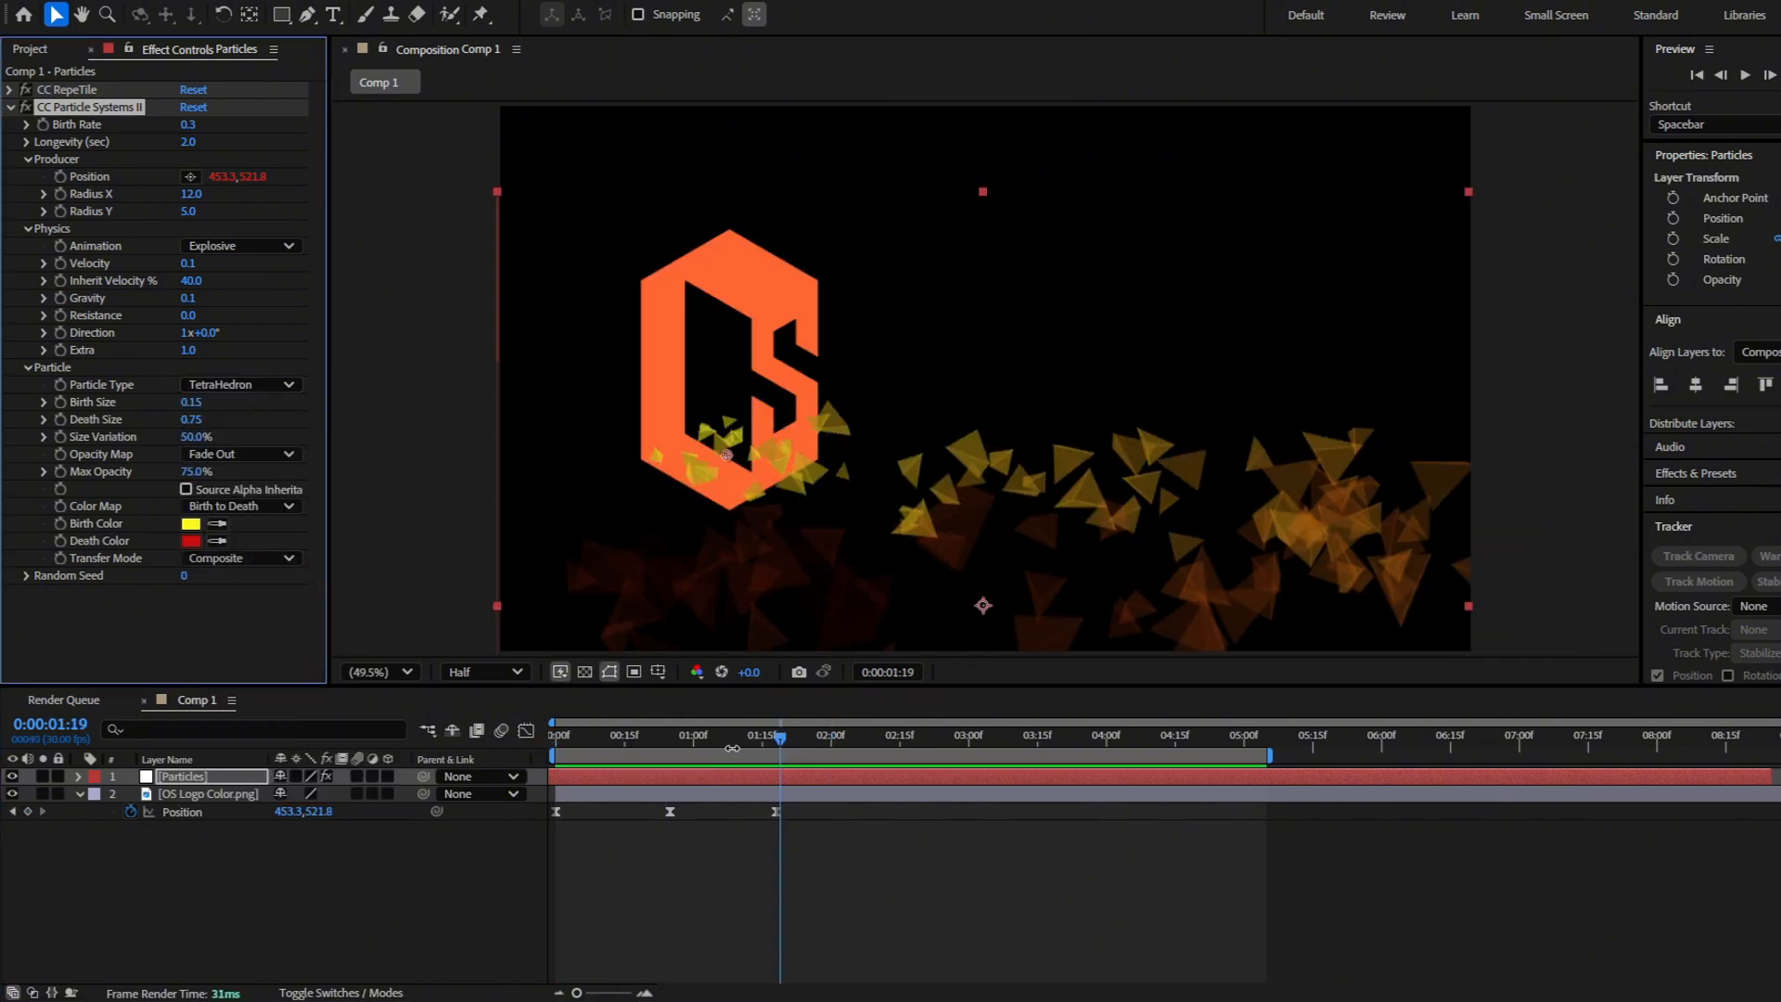
pyautogui.moveTo(651, 746); pyautogui.dragTo(555, 742)
pyautogui.press('space')
# Change the particles' Birth Color to light orange and Death Color to pink, and check frames around 3 seconds
pyautogui.click(195, 525)
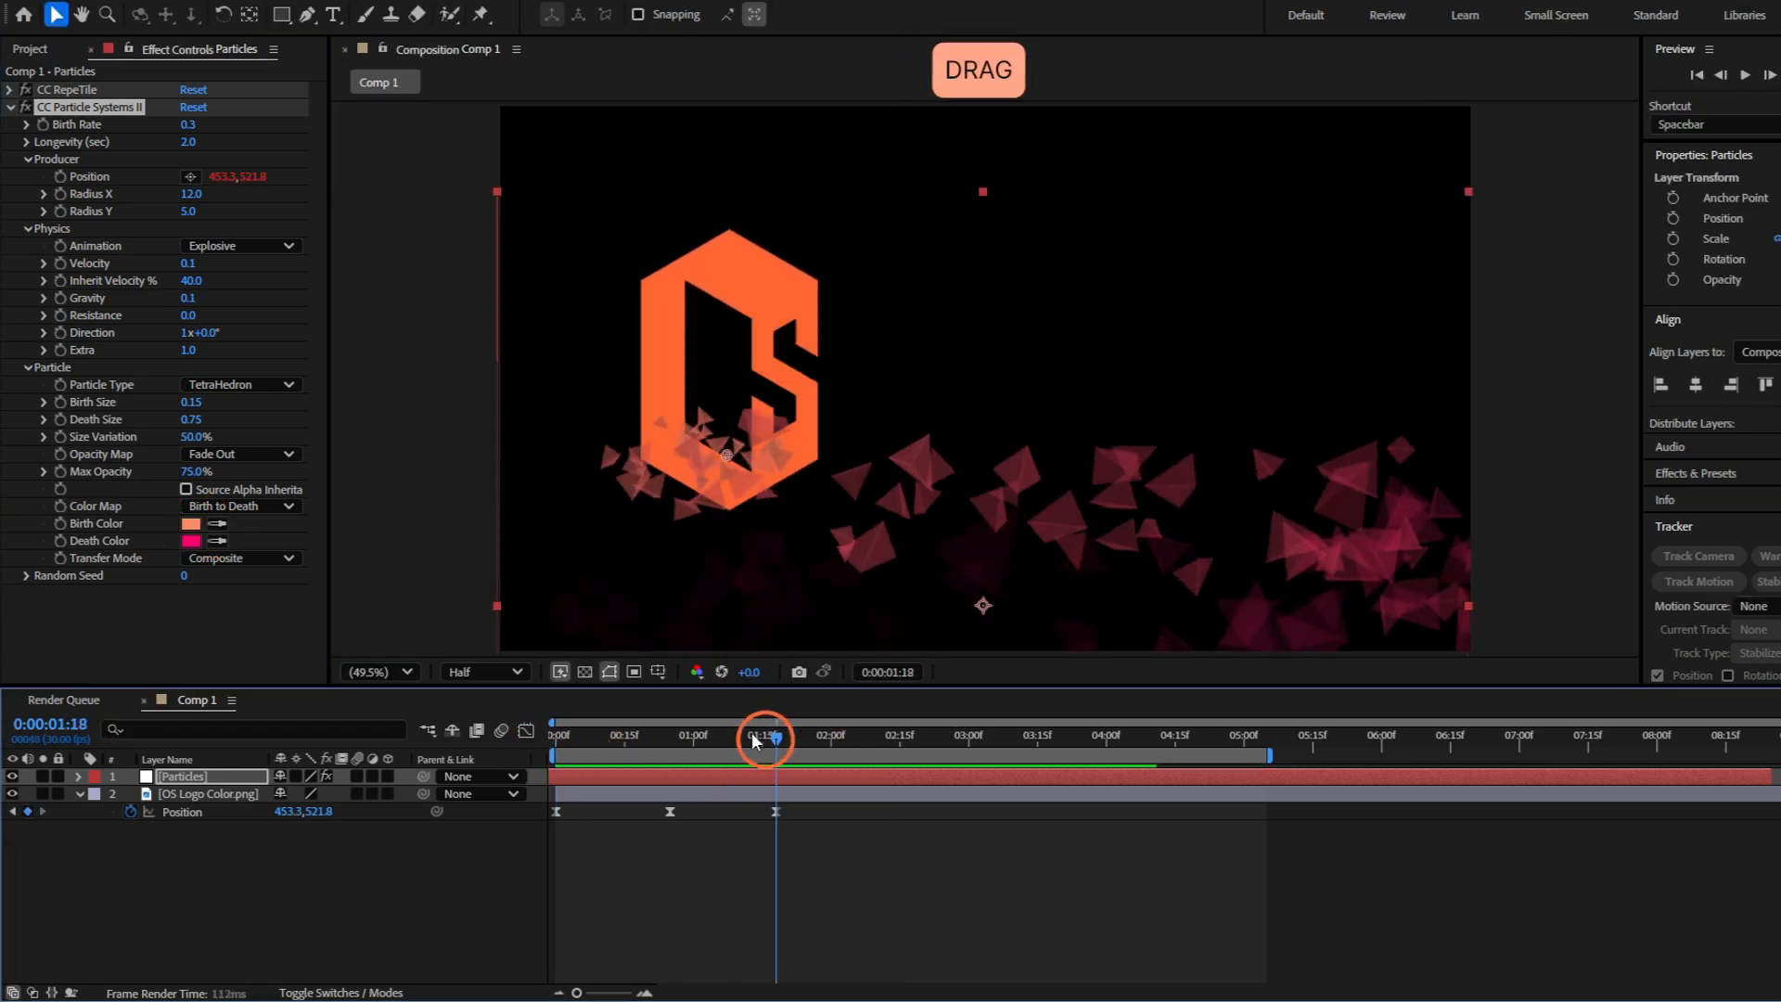
pyautogui.moveTo(755, 735); pyautogui.dragTo(969, 707)
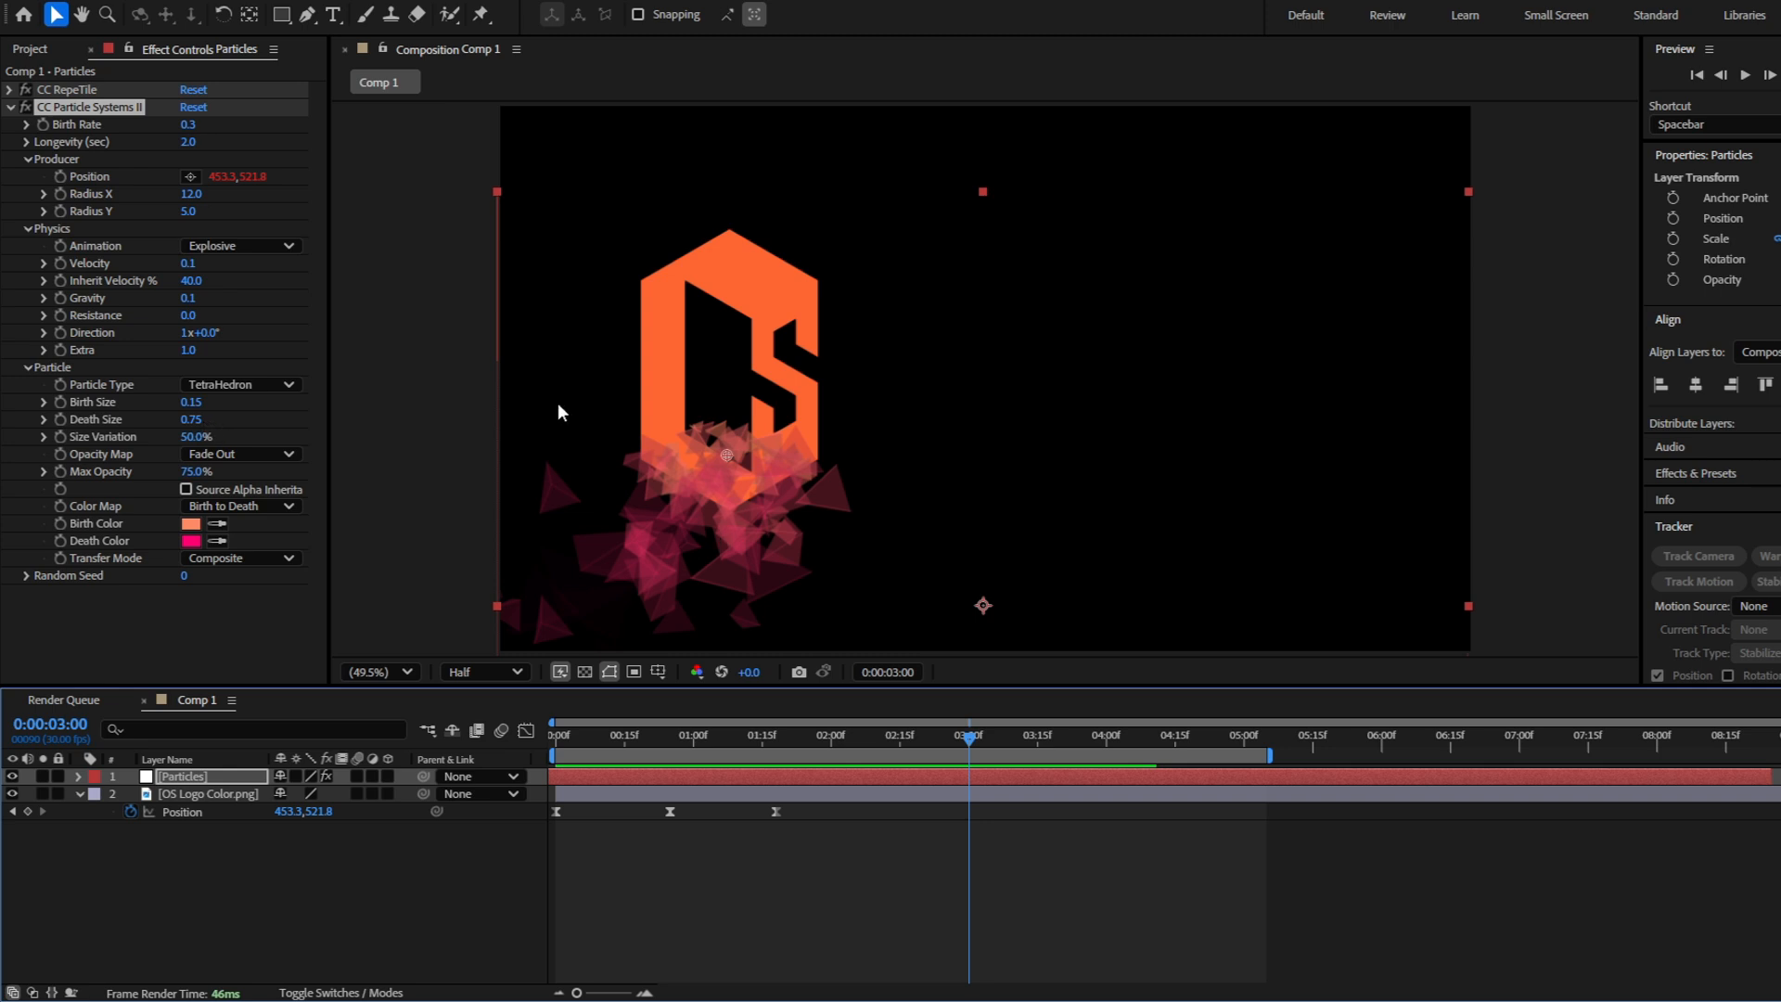
pyautogui.moveTo(969, 737); pyautogui.dragTo(1009, 745)
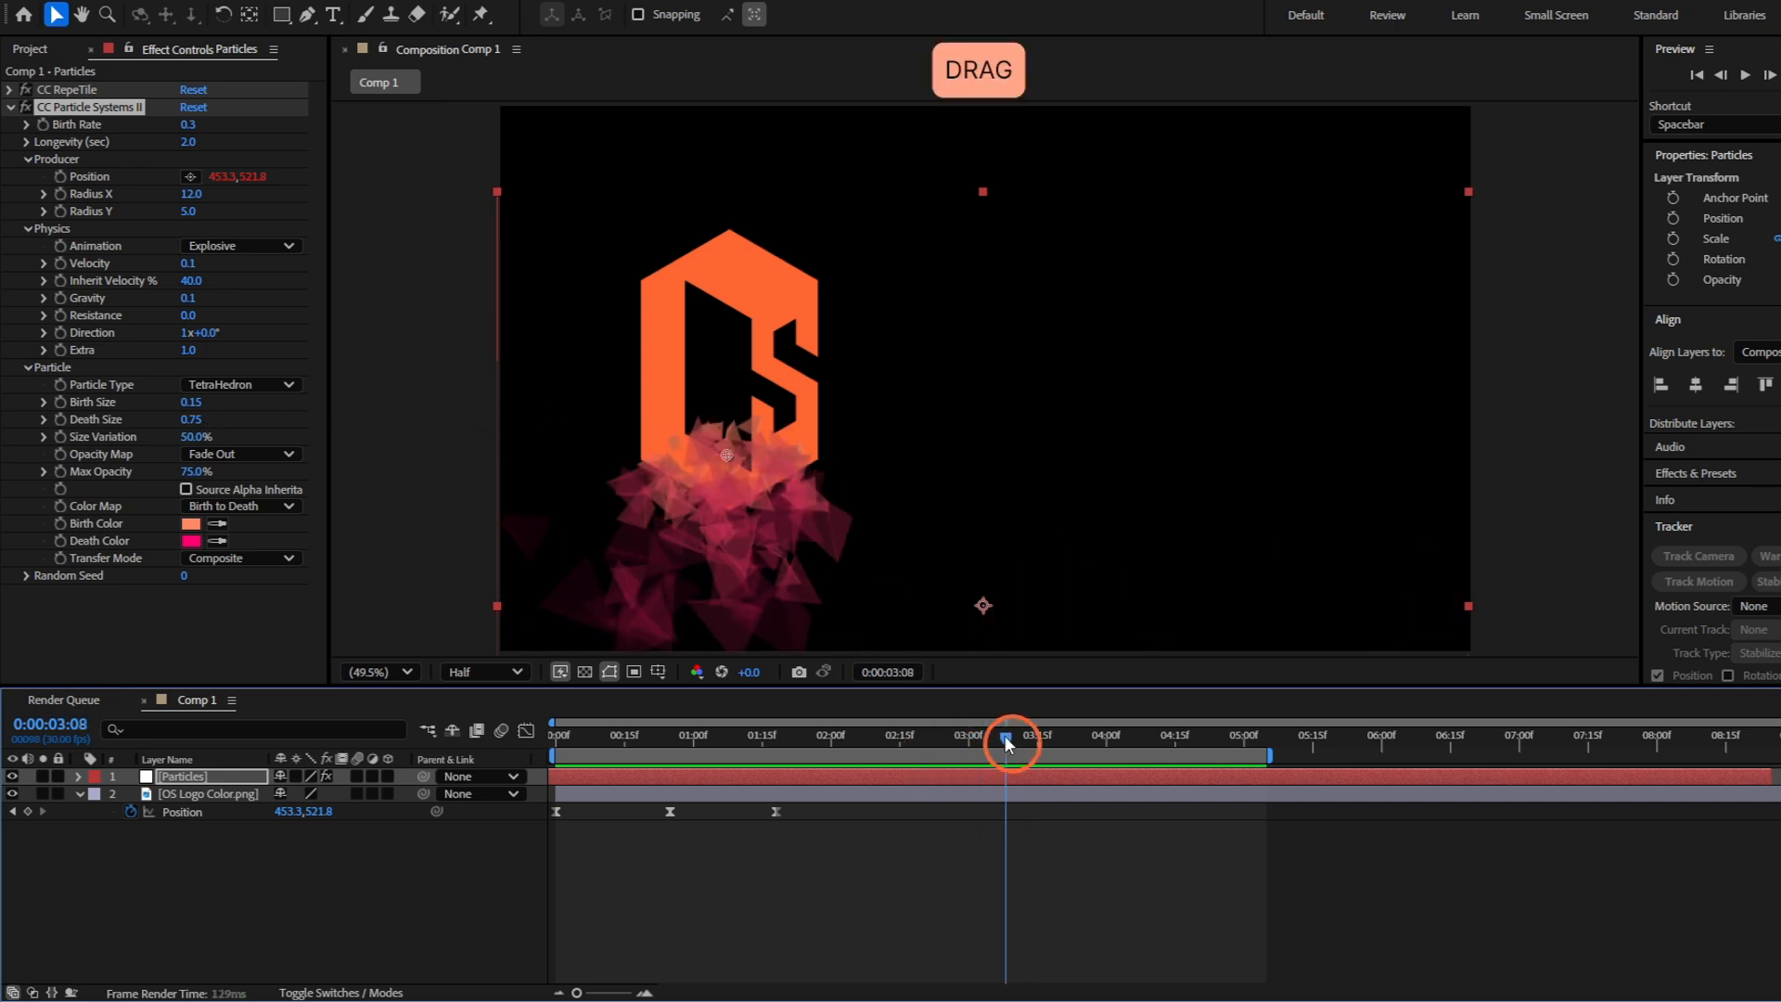
# Try a Birth Size and Death Size of 1.00 for the particles and preview the trail
pyautogui.click(195, 402)
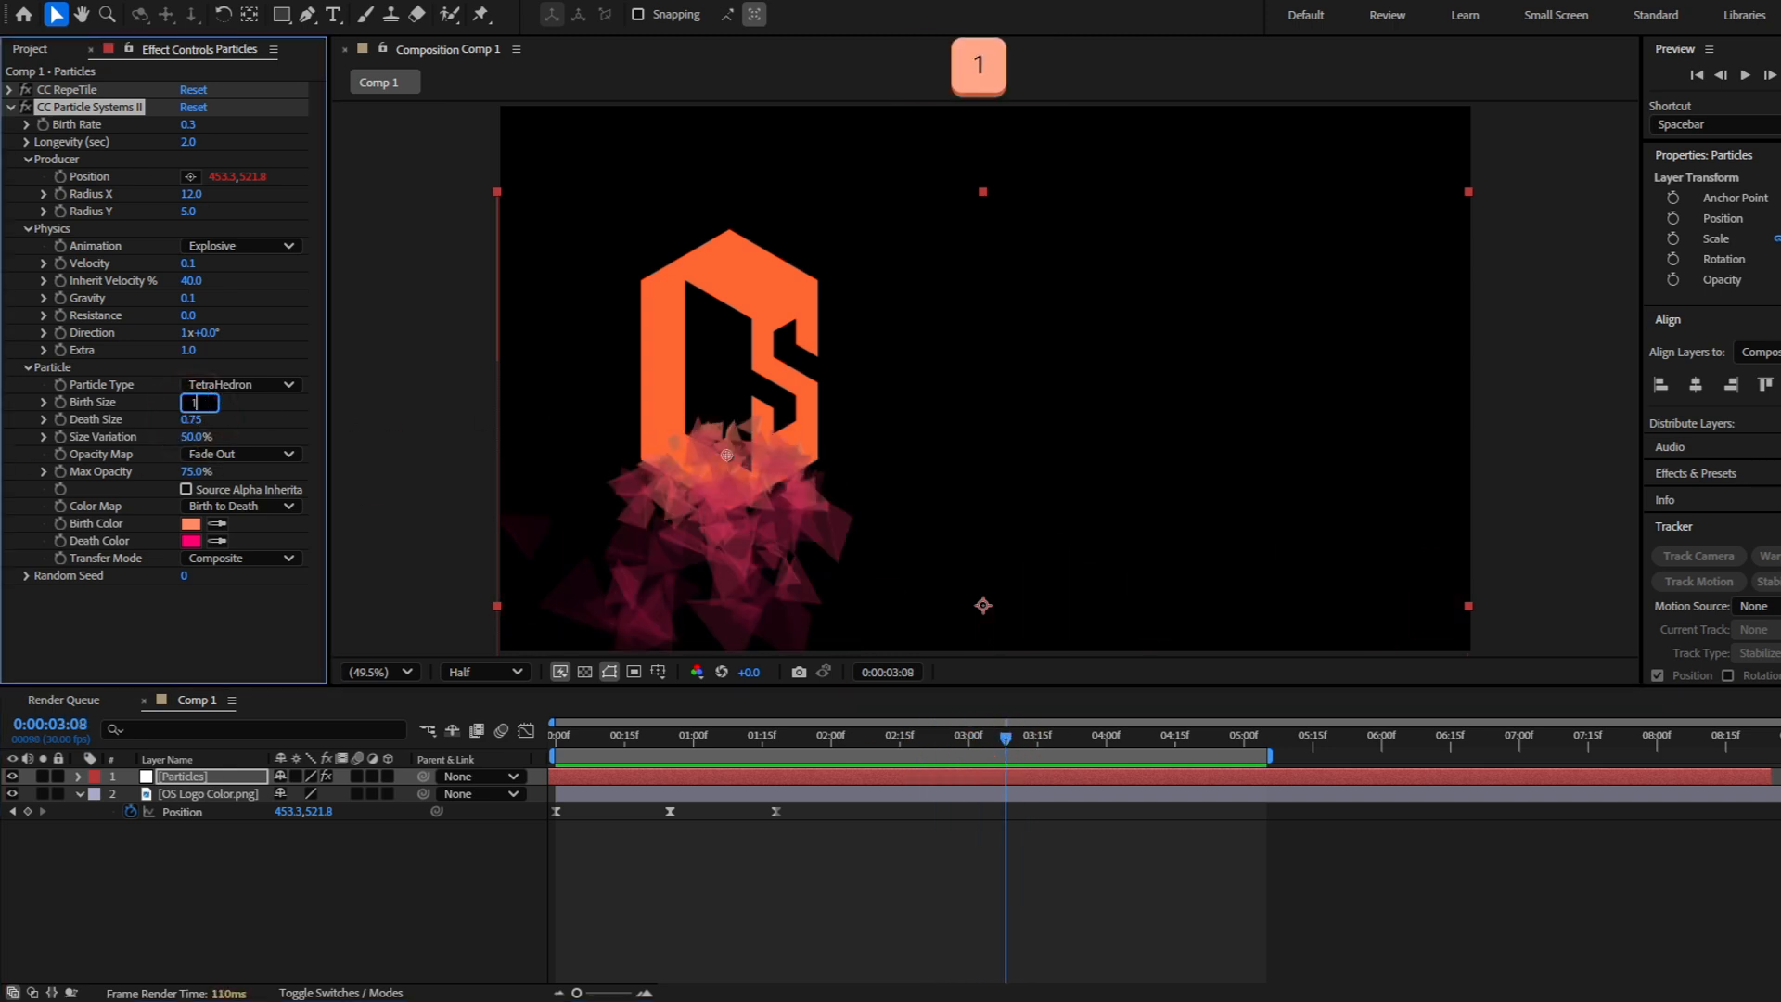
pyautogui.press('Tab')
pyautogui.press('Return')
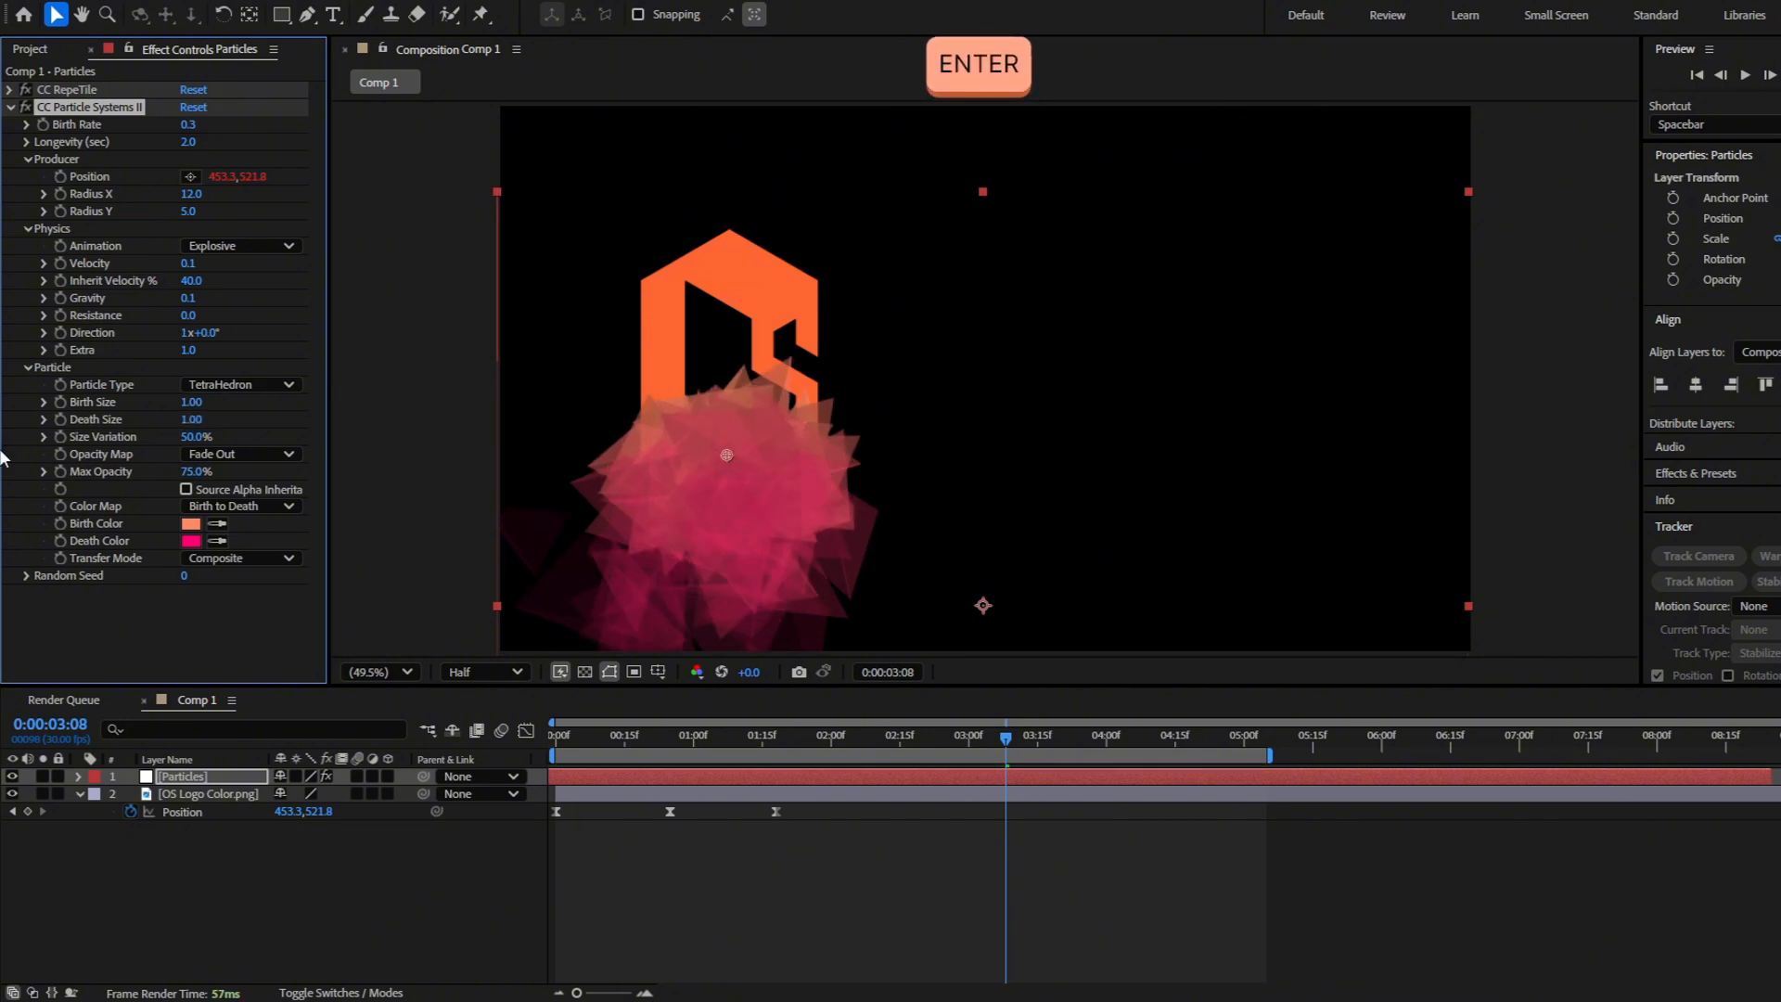
pyautogui.press('space')
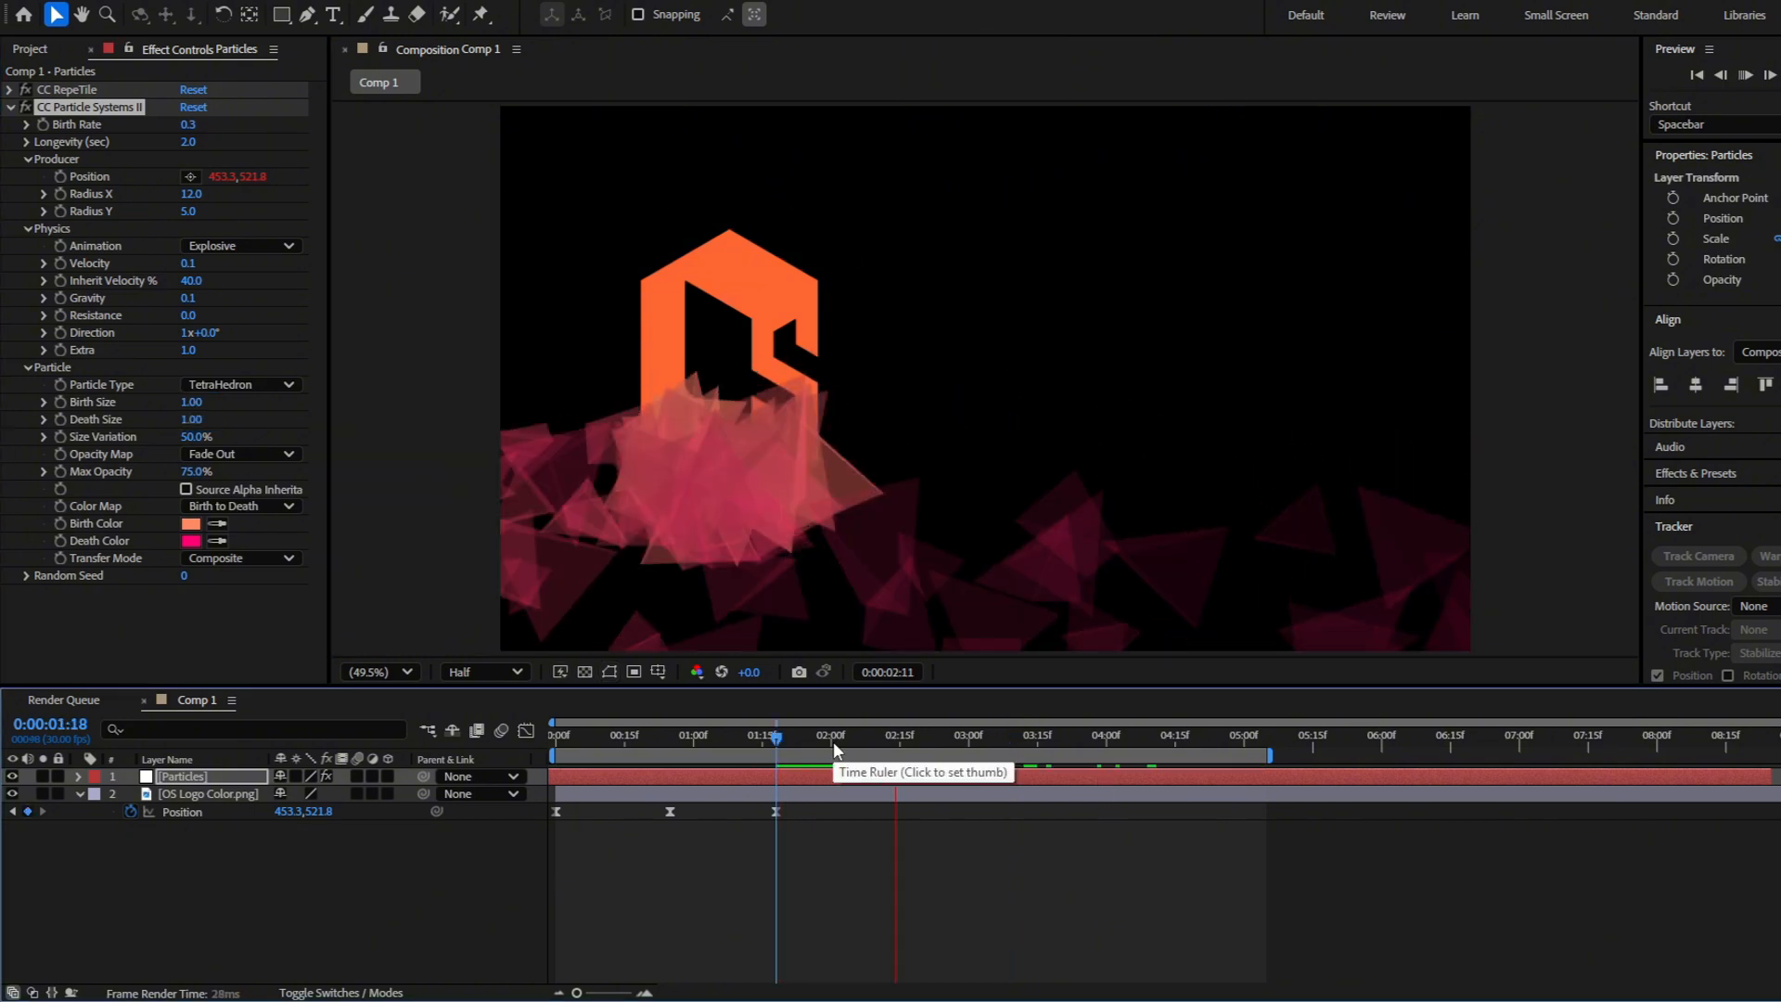
pyautogui.moveTo(1007, 742); pyautogui.dragTo(962, 754)
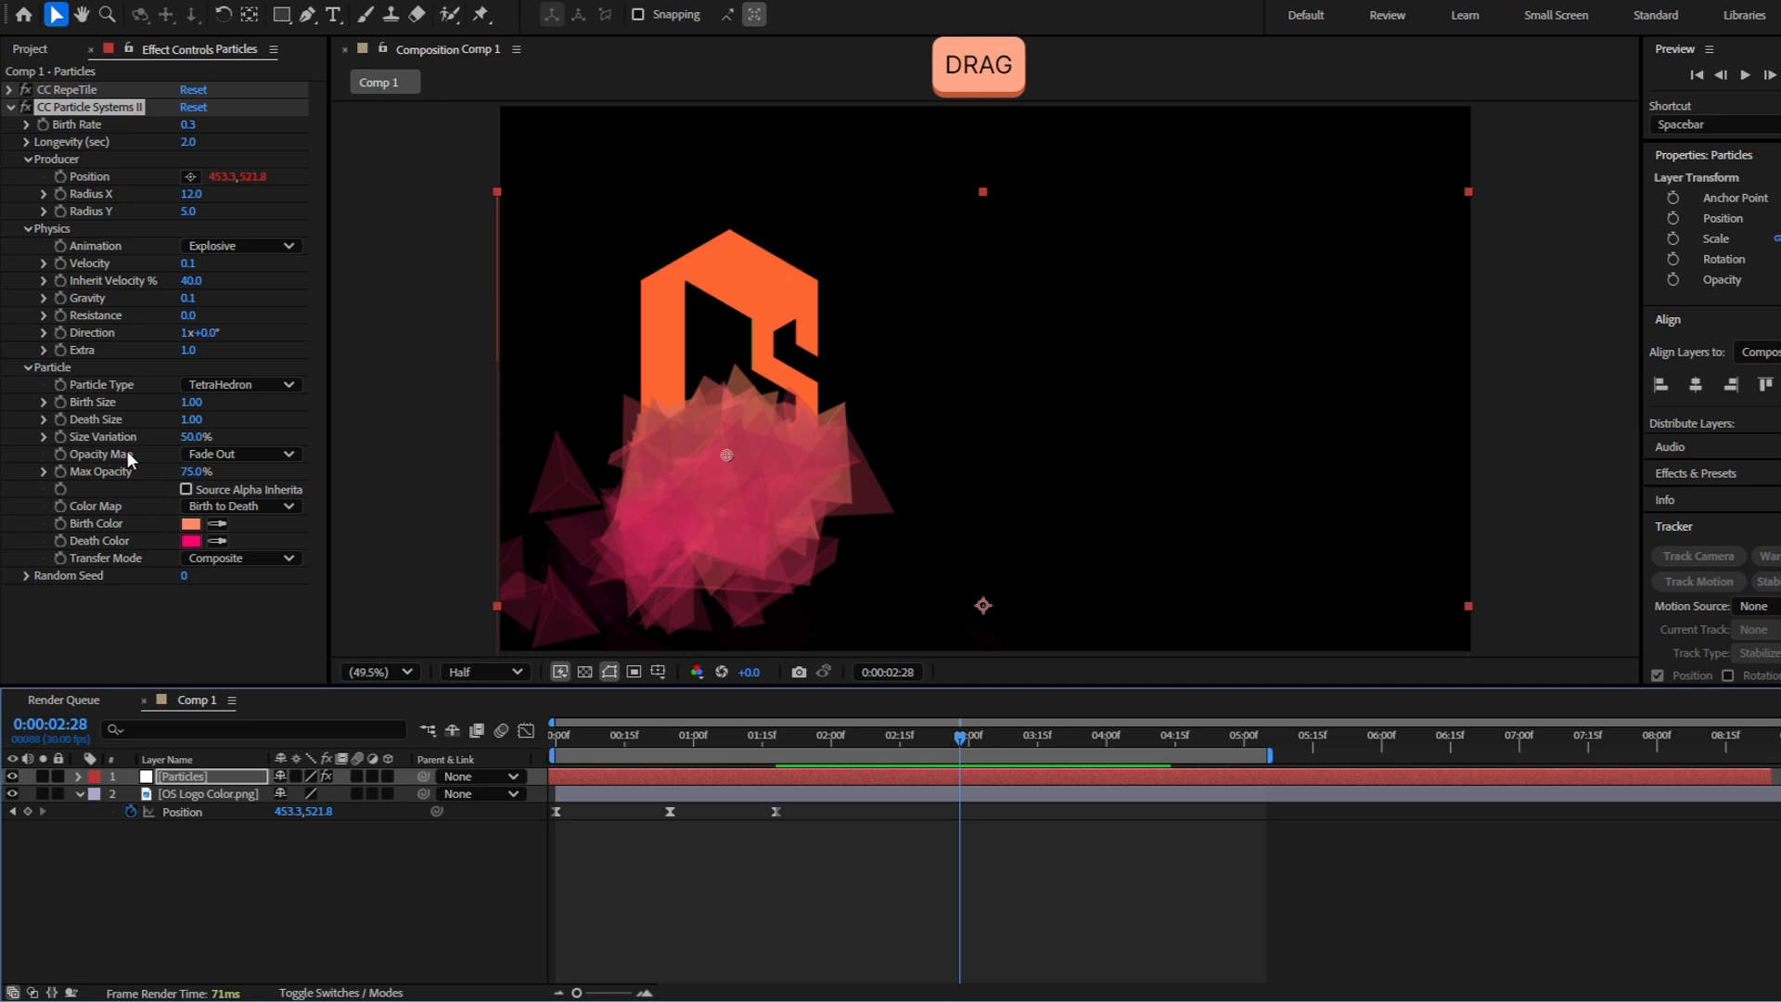
# Set the particles' Birth Size to 0.42 and Death Size to 0.30, and check the trail across the timeline
pyautogui.click(191, 402)
pyautogui.write('5')
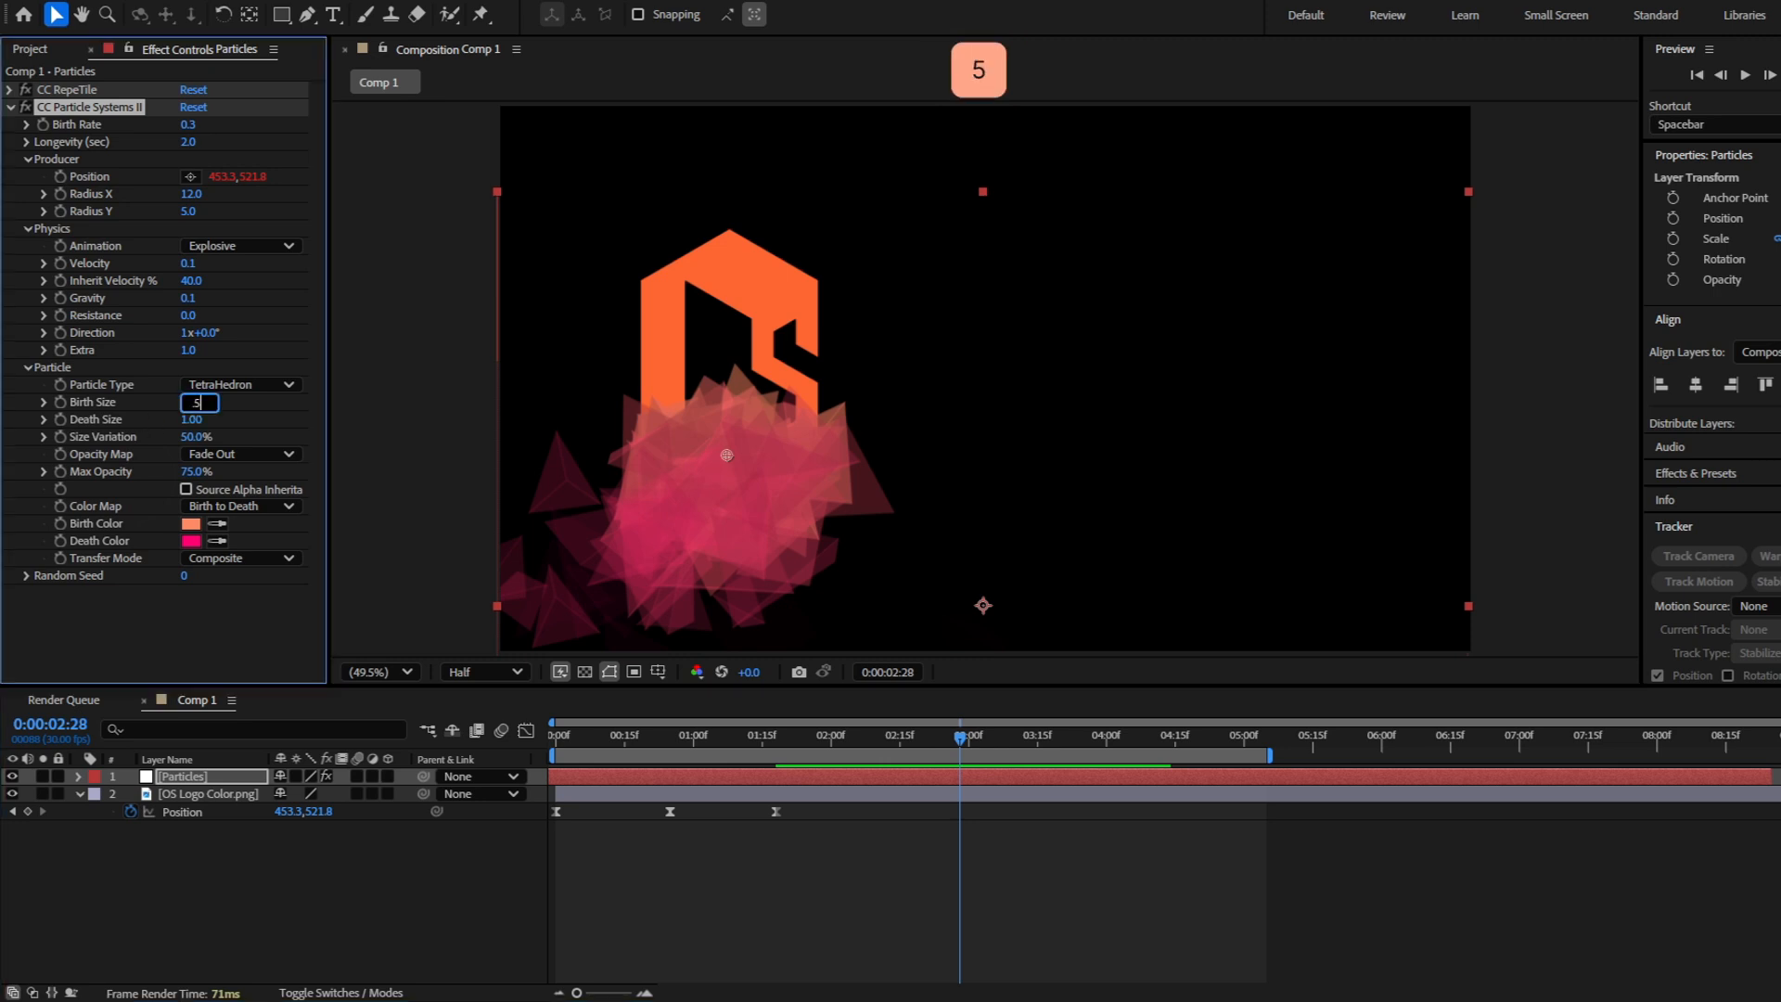
pyautogui.click(192, 402)
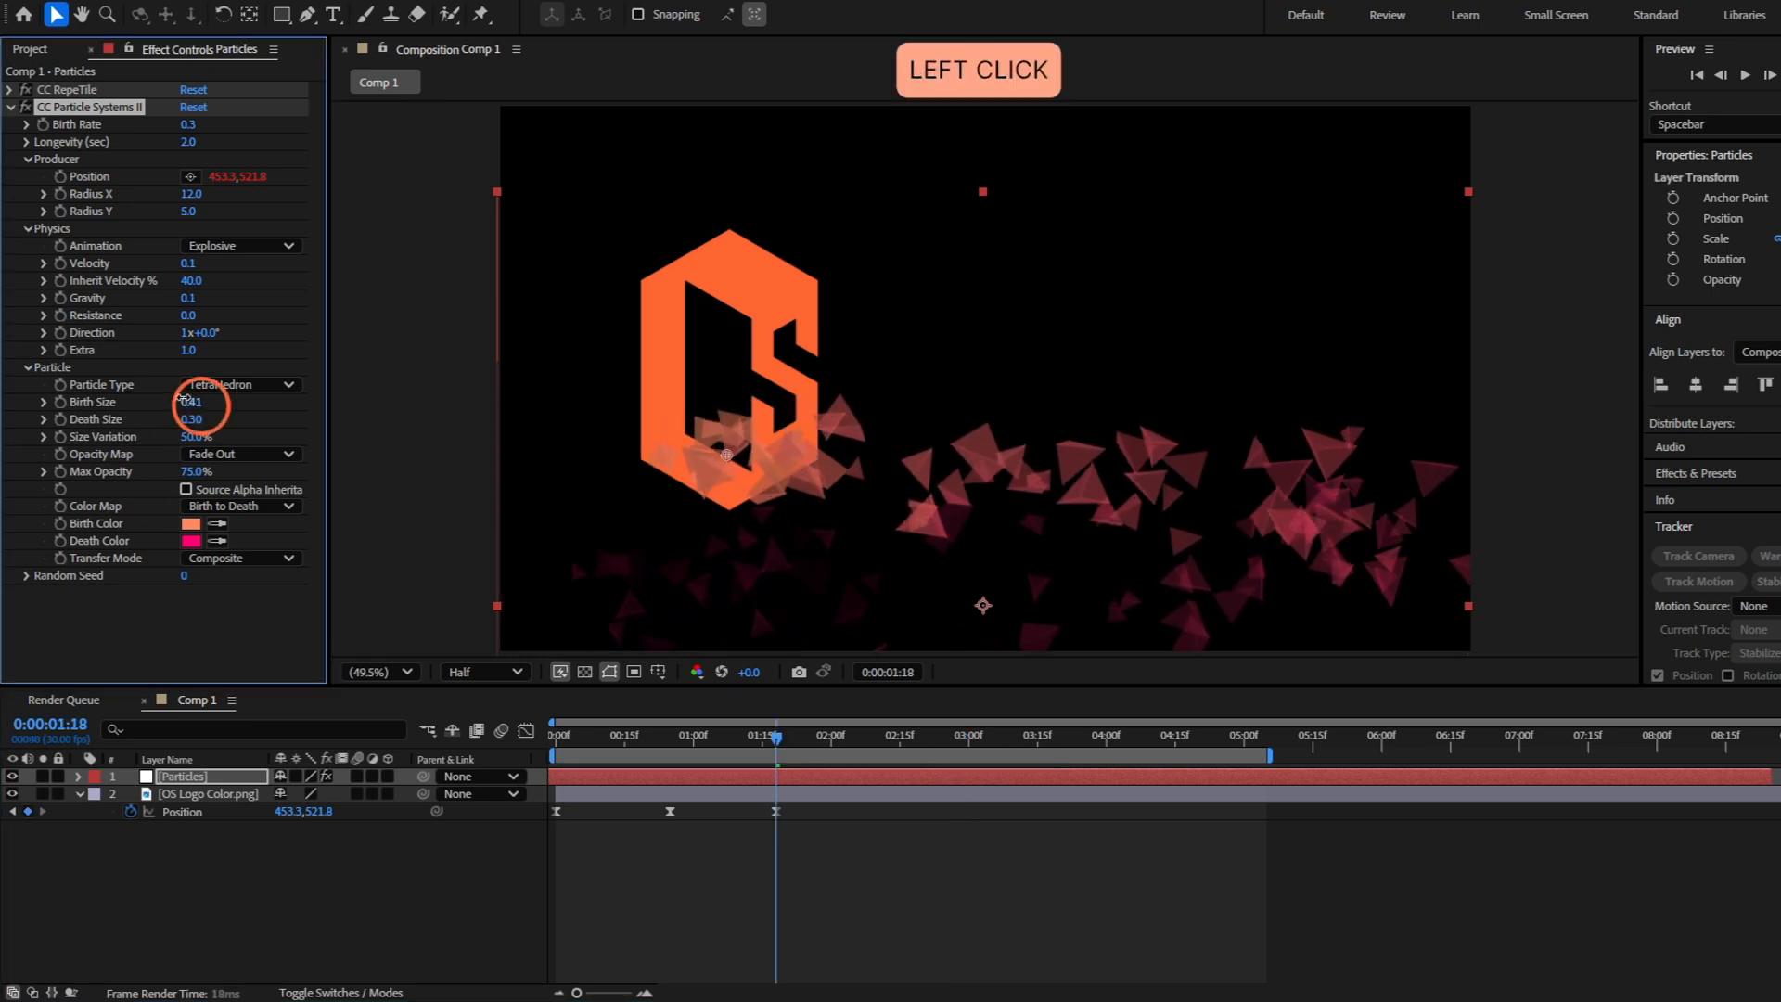
pyautogui.moveTo(776, 737); pyautogui.dragTo(1028, 733)
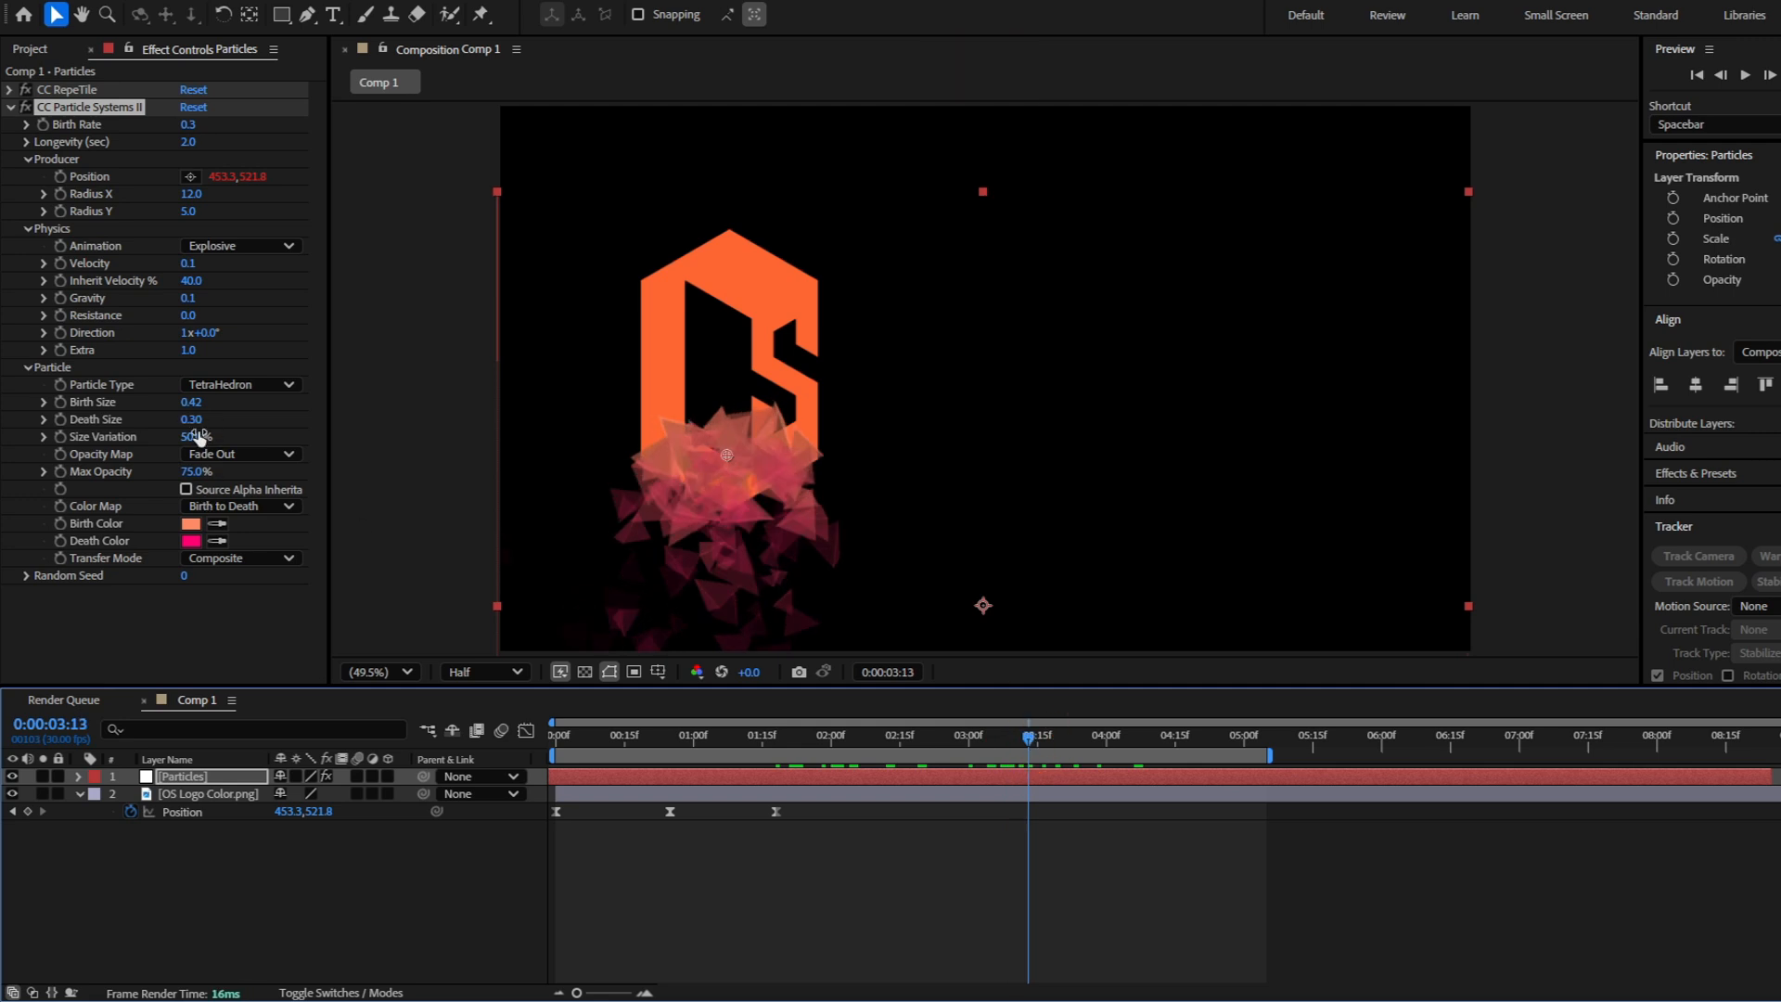
# Raise the particles' Size Variation to 100% and preview the animation from the start
pyautogui.moveTo(195, 438); pyautogui.dragTo(231, 436)
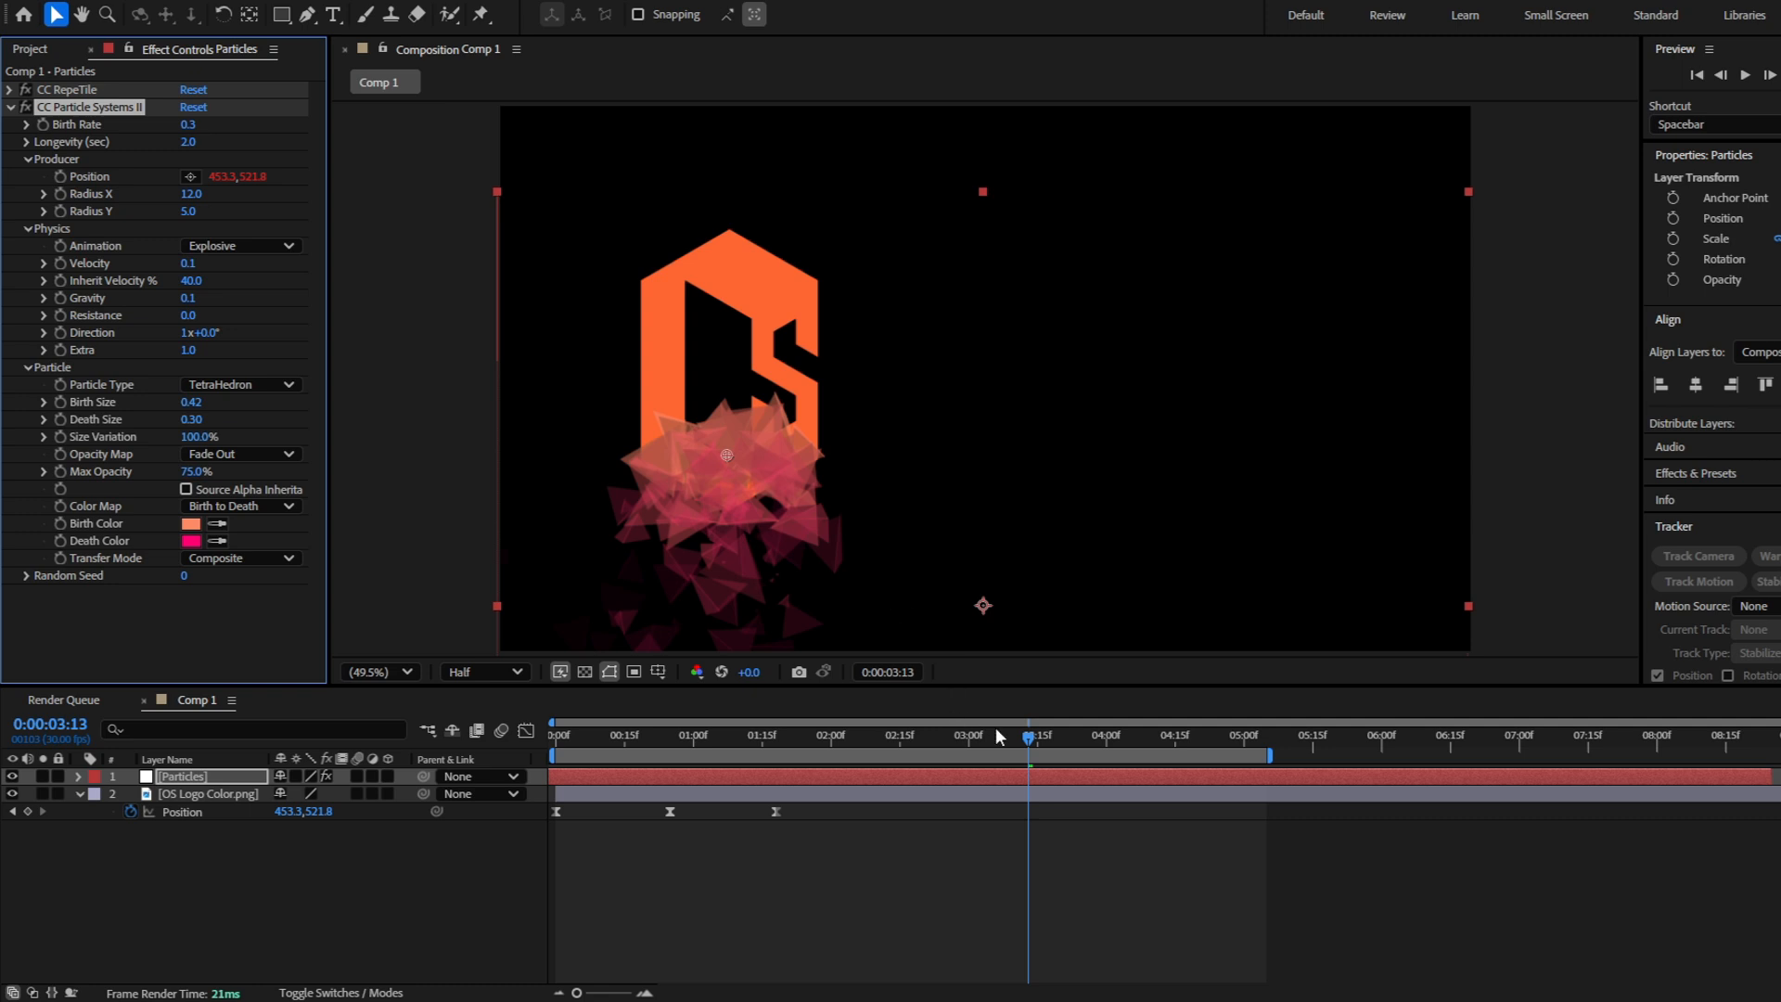
pyautogui.moveTo(1030, 738); pyautogui.dragTo(554, 737)
pyautogui.press('space')
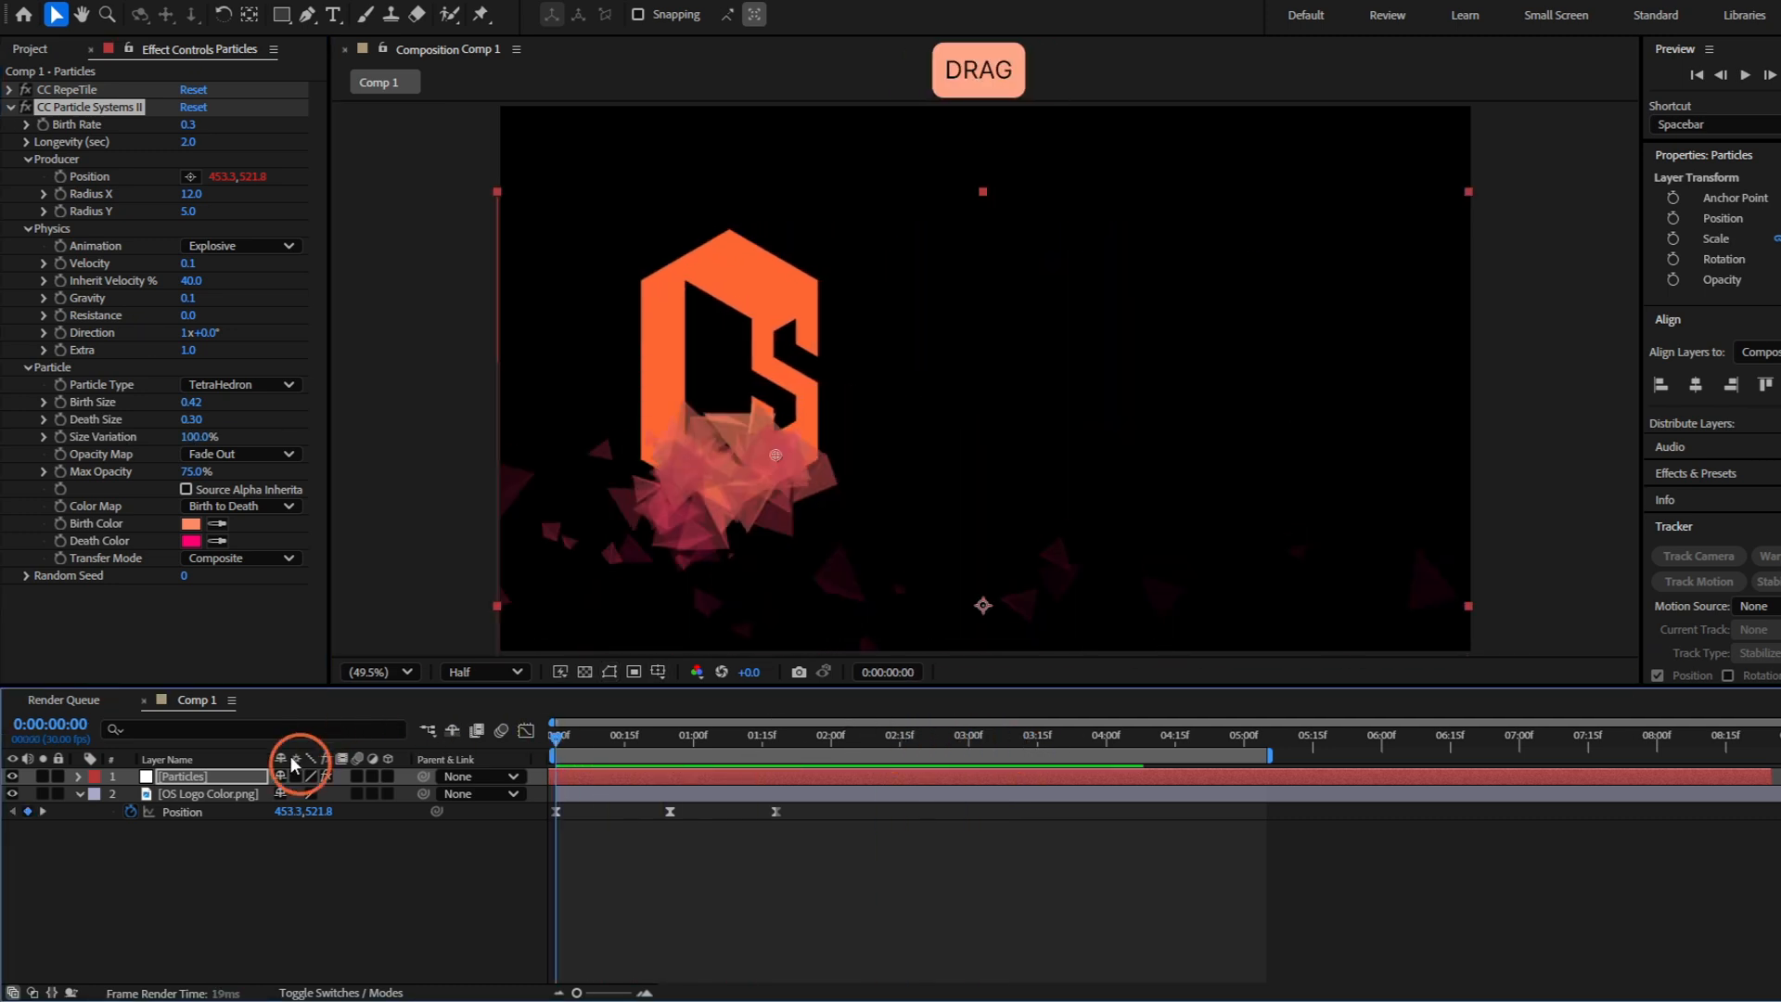
# Set the particles' Inherit Velocity to 50% and check the trail over the timeline
pyautogui.press('space')
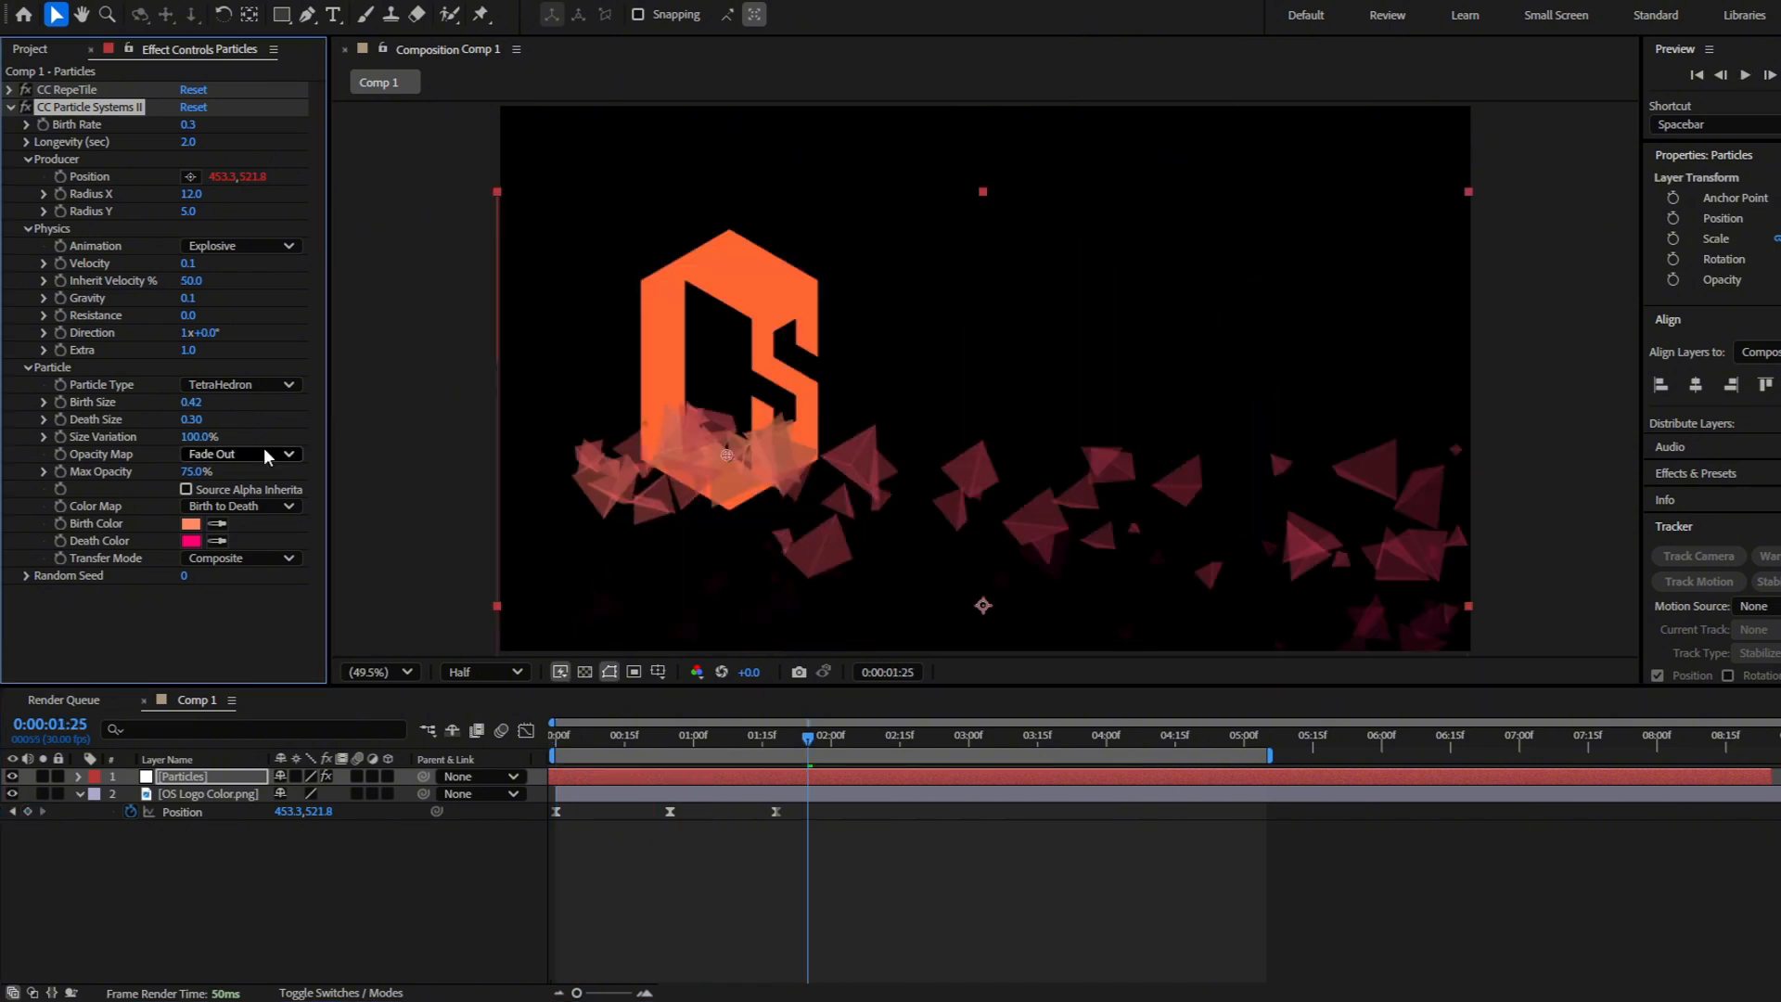
pyautogui.click(850, 738)
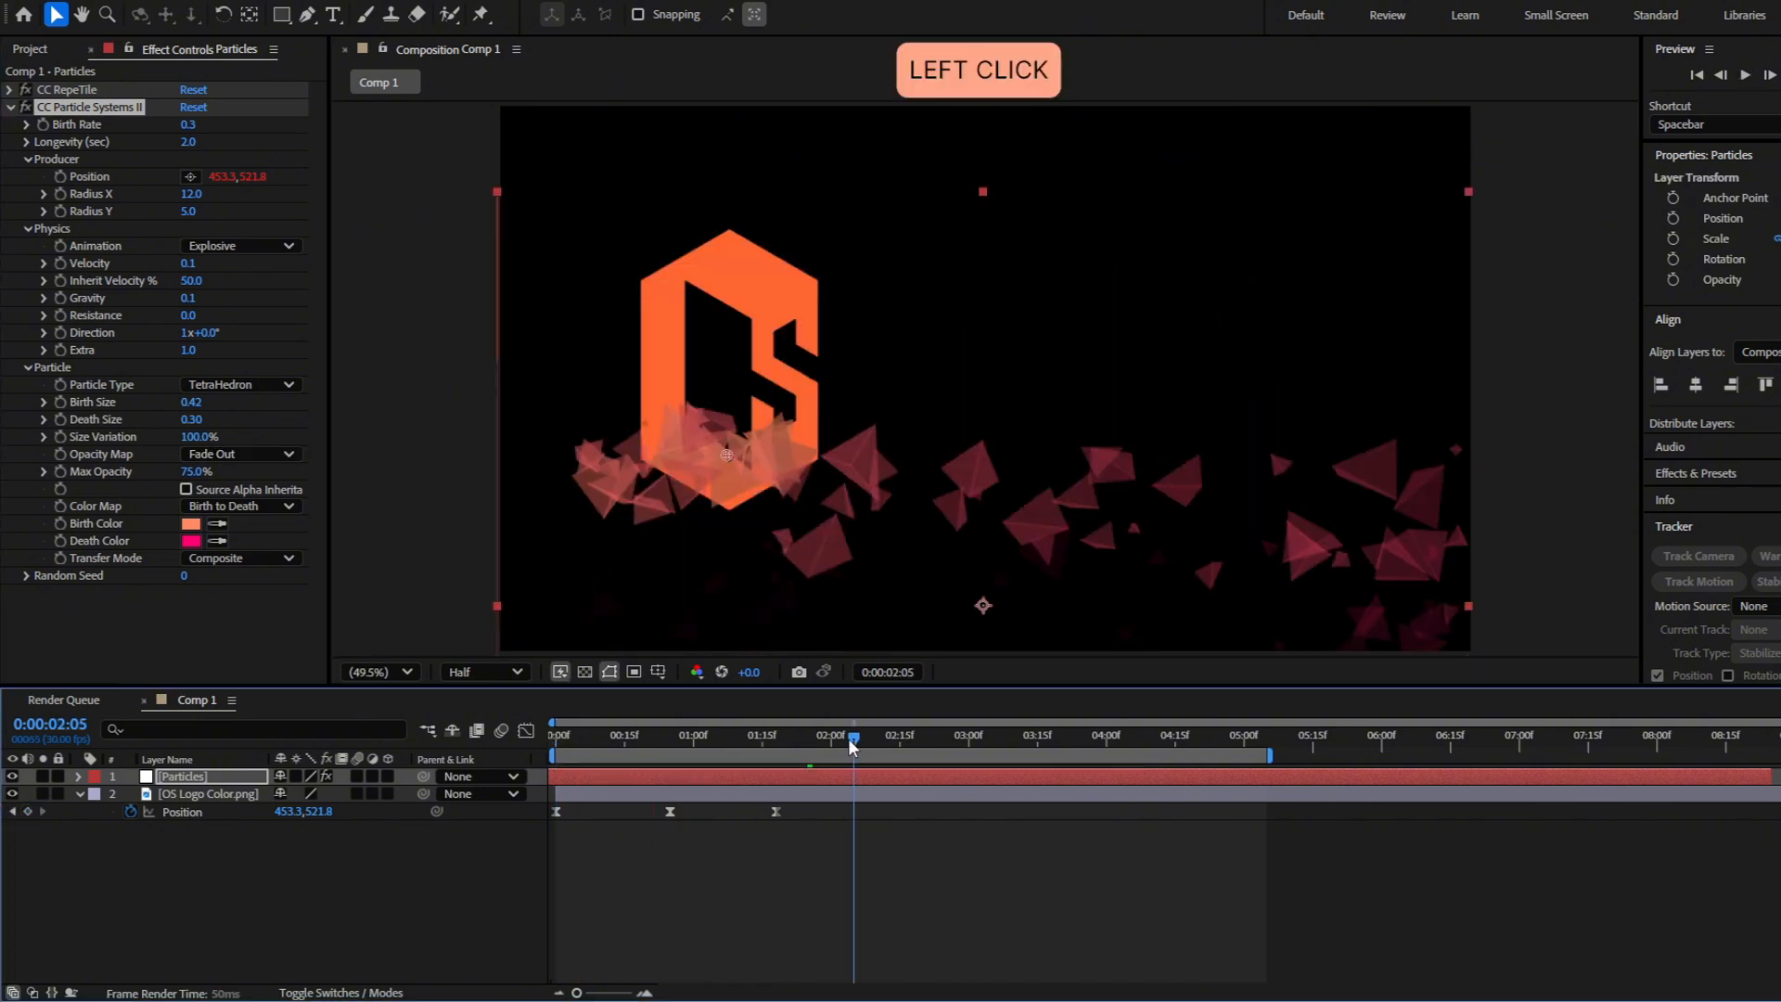
pyautogui.moveTo(849, 740); pyautogui.dragTo(418, 769)
# Set the particles' Opacity Map to Fade In and Out and preview the trail
pyautogui.click(246, 455)
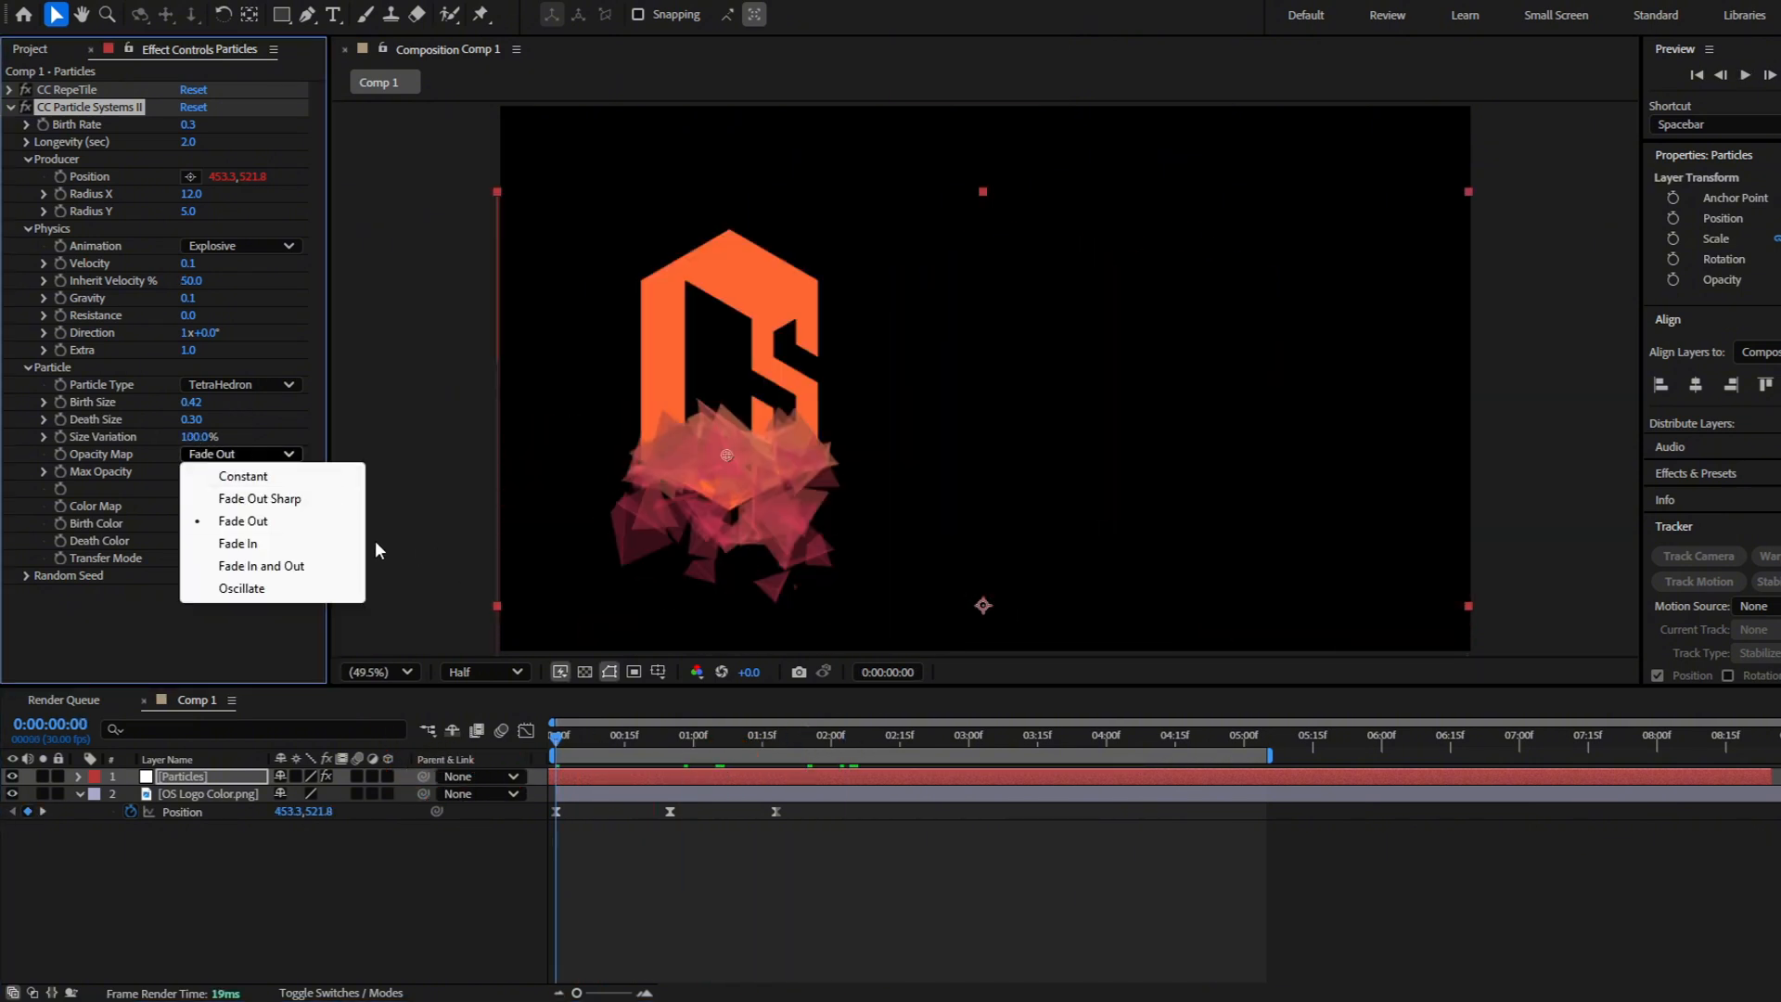
pyautogui.moveTo(767, 762); pyautogui.dragTo(974, 741)
pyautogui.click(246, 455)
pyautogui.click(241, 453)
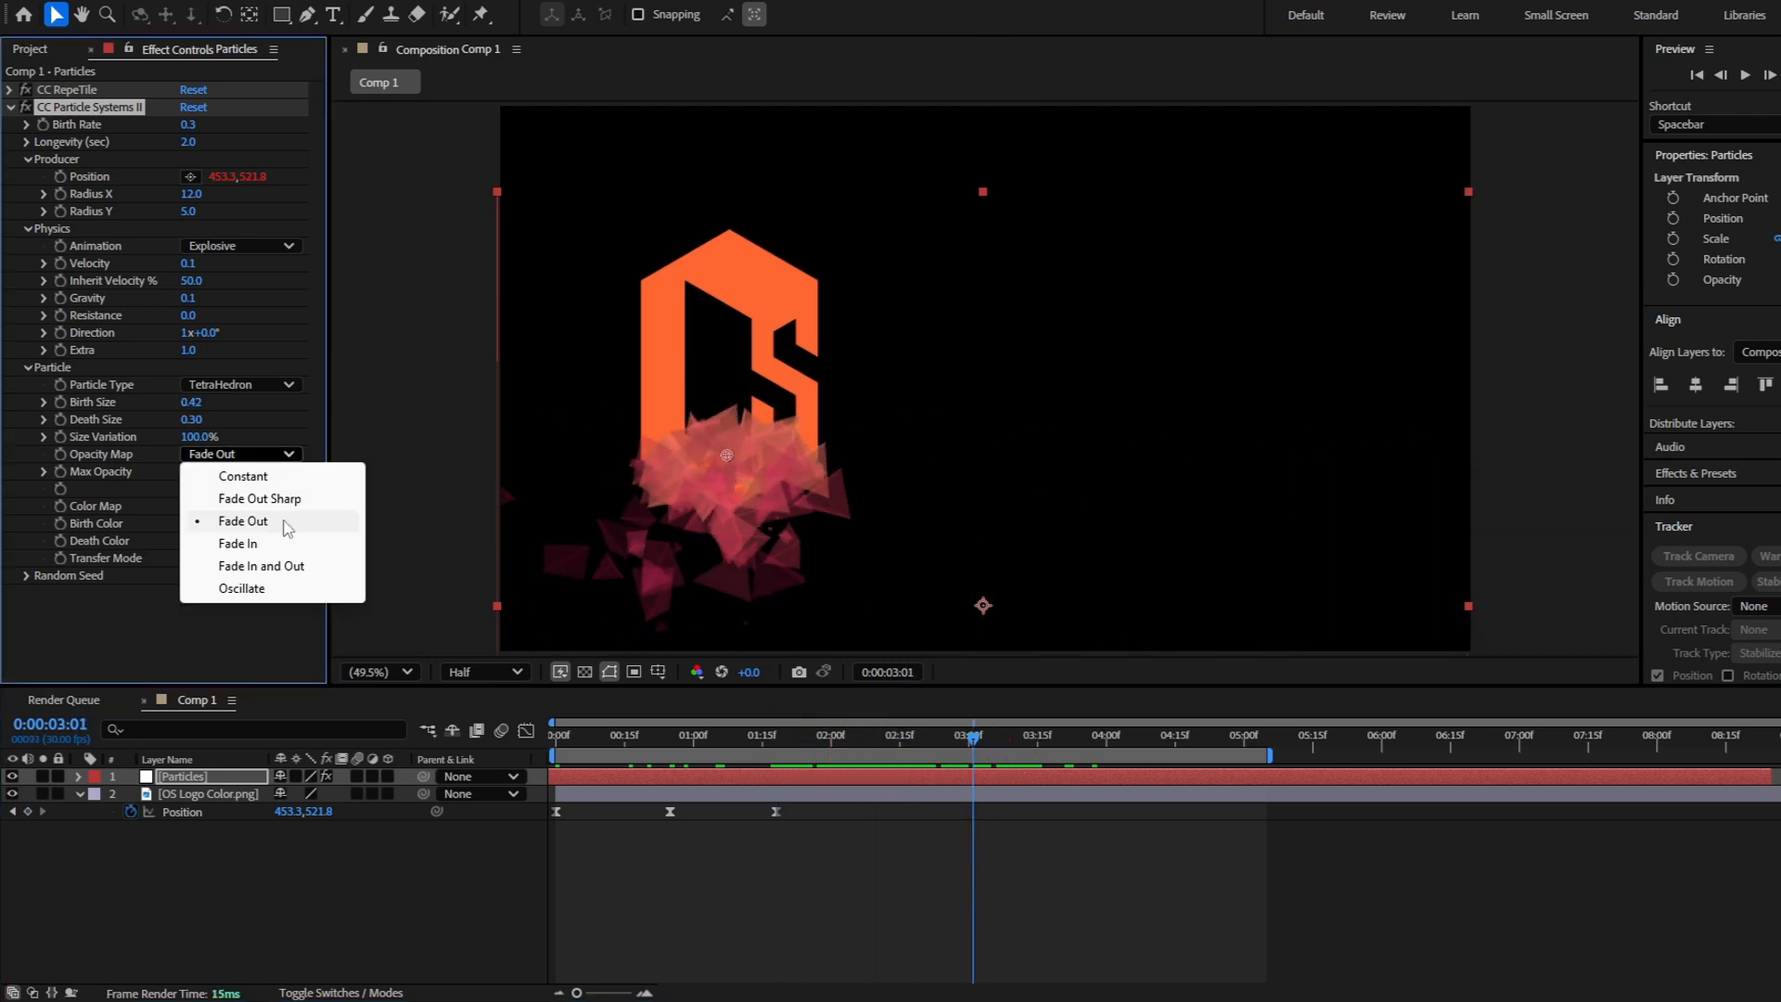
pyautogui.click(299, 566)
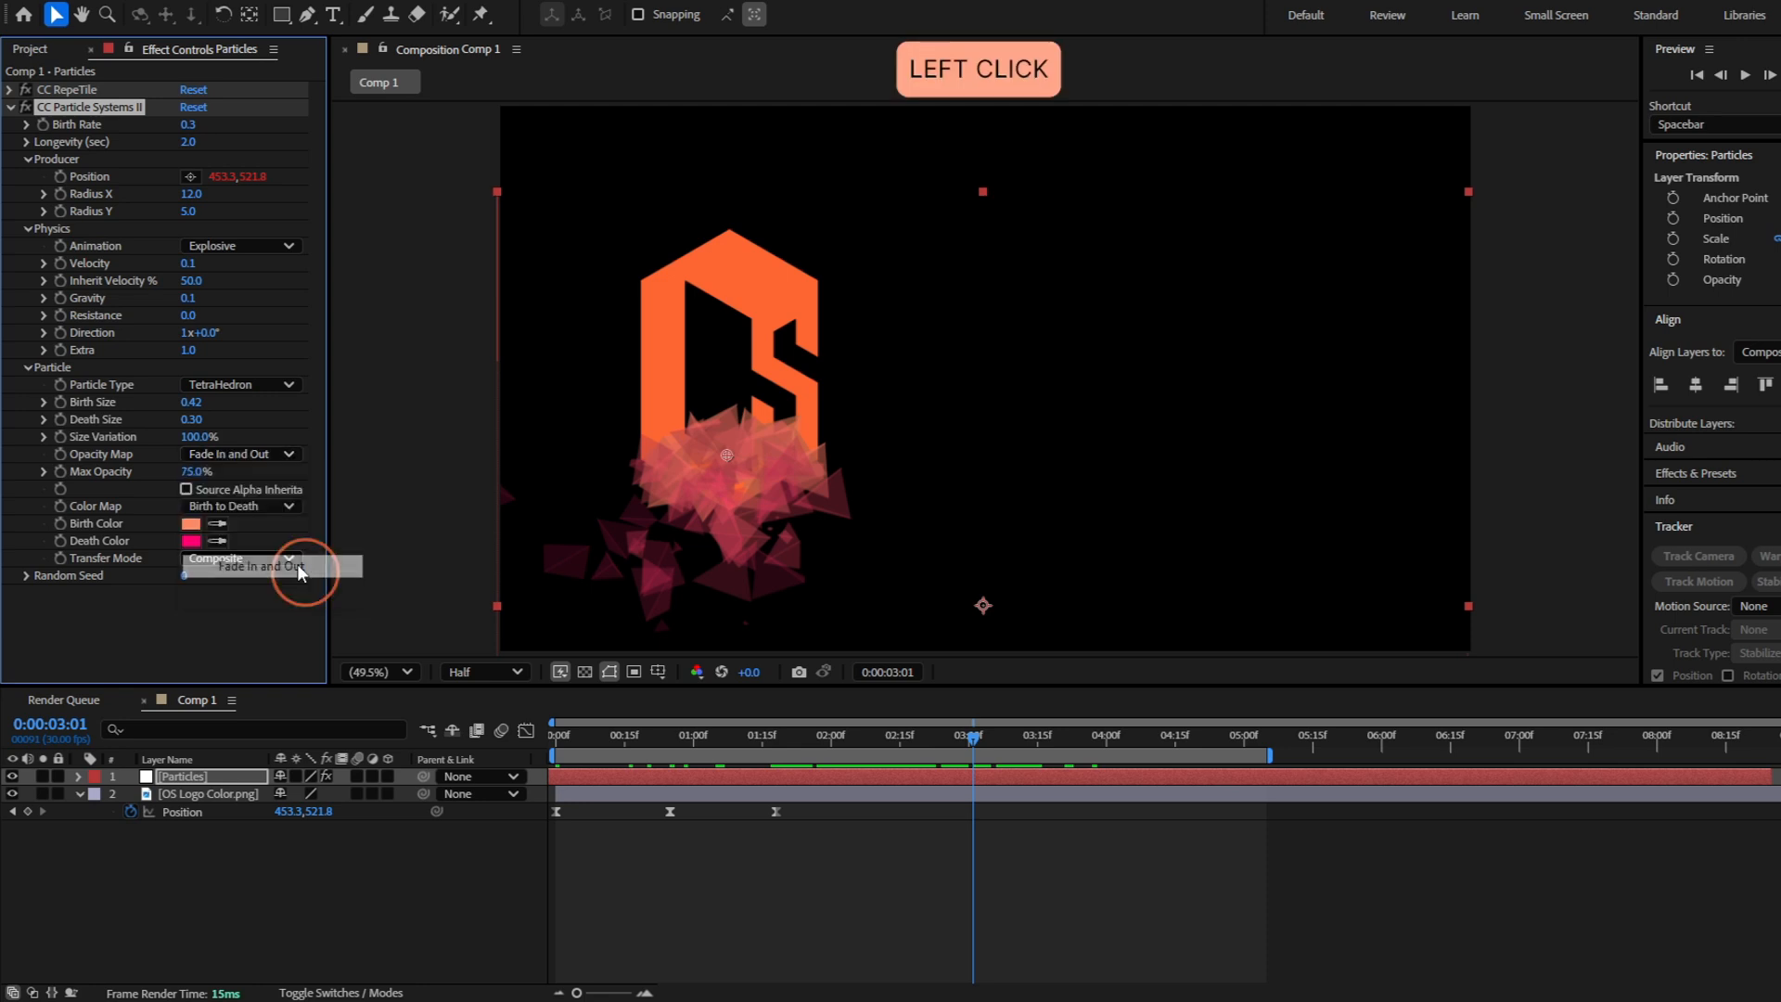
pyautogui.moveTo(973, 736); pyautogui.dragTo(791, 745)
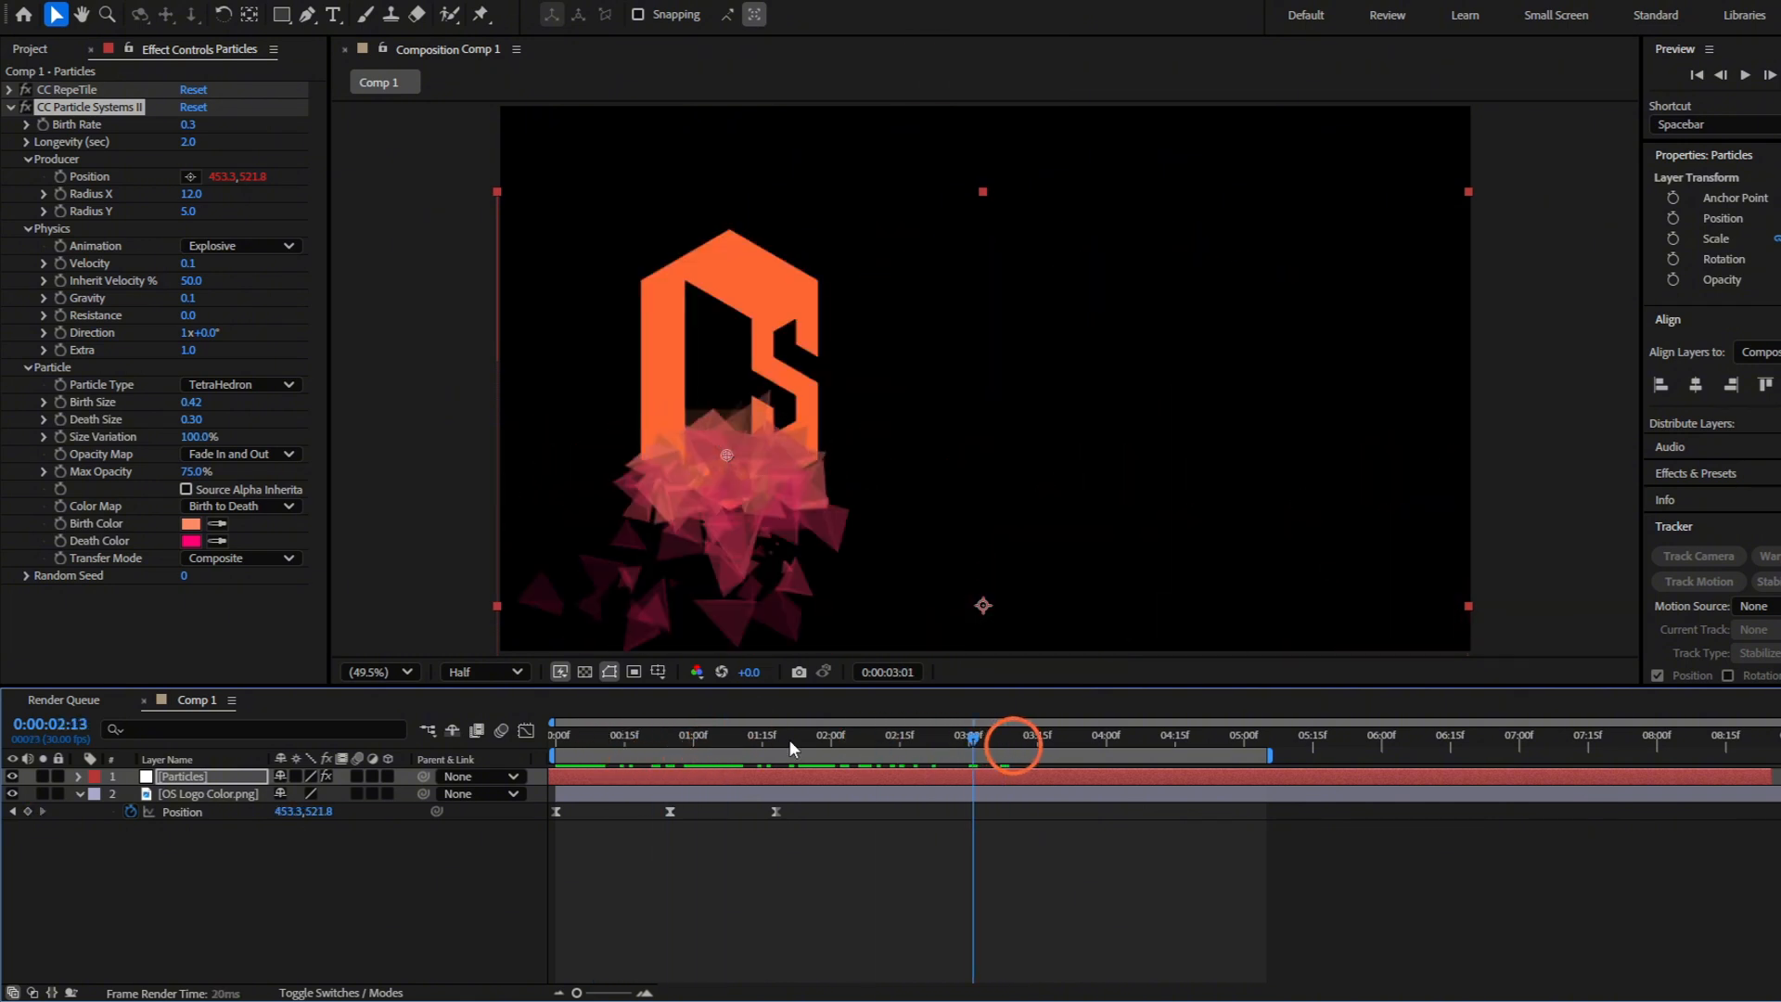
pyautogui.press('space')
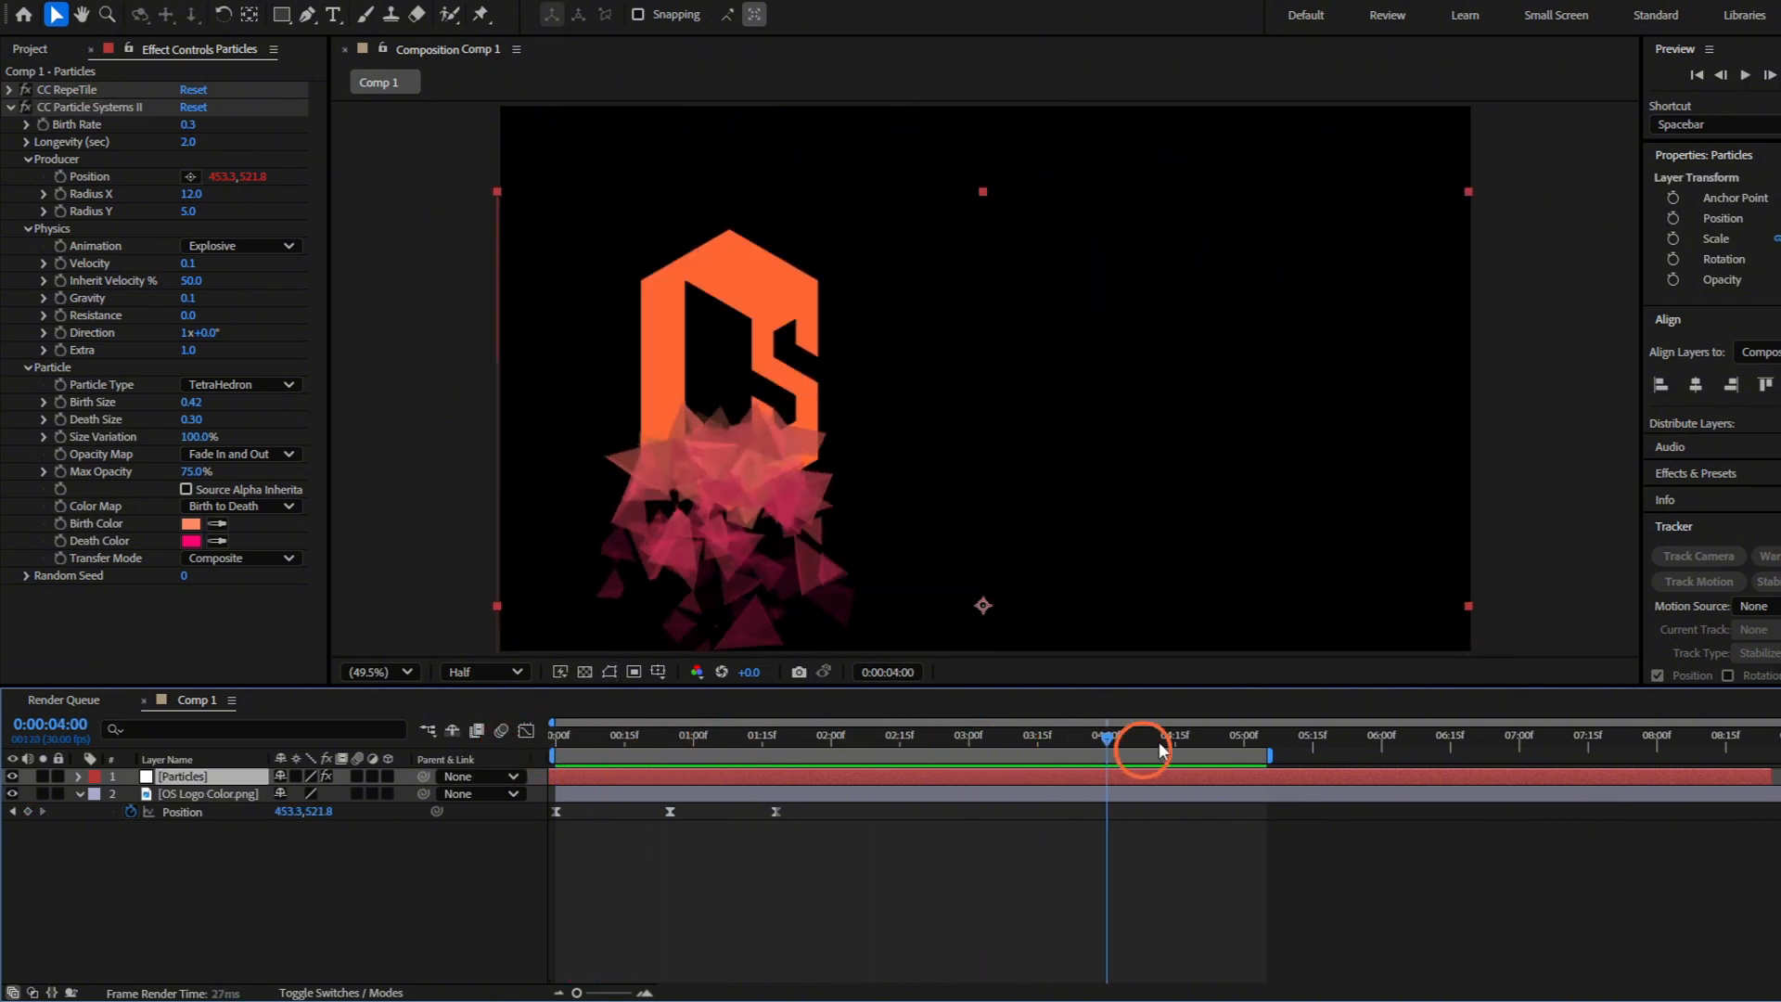
pyautogui.moveTo(1159, 746); pyautogui.dragTo(812, 741)
# Apply the Glow effect to the Particles layer with a Glow Radius of 50
pyautogui.click(11, 106)
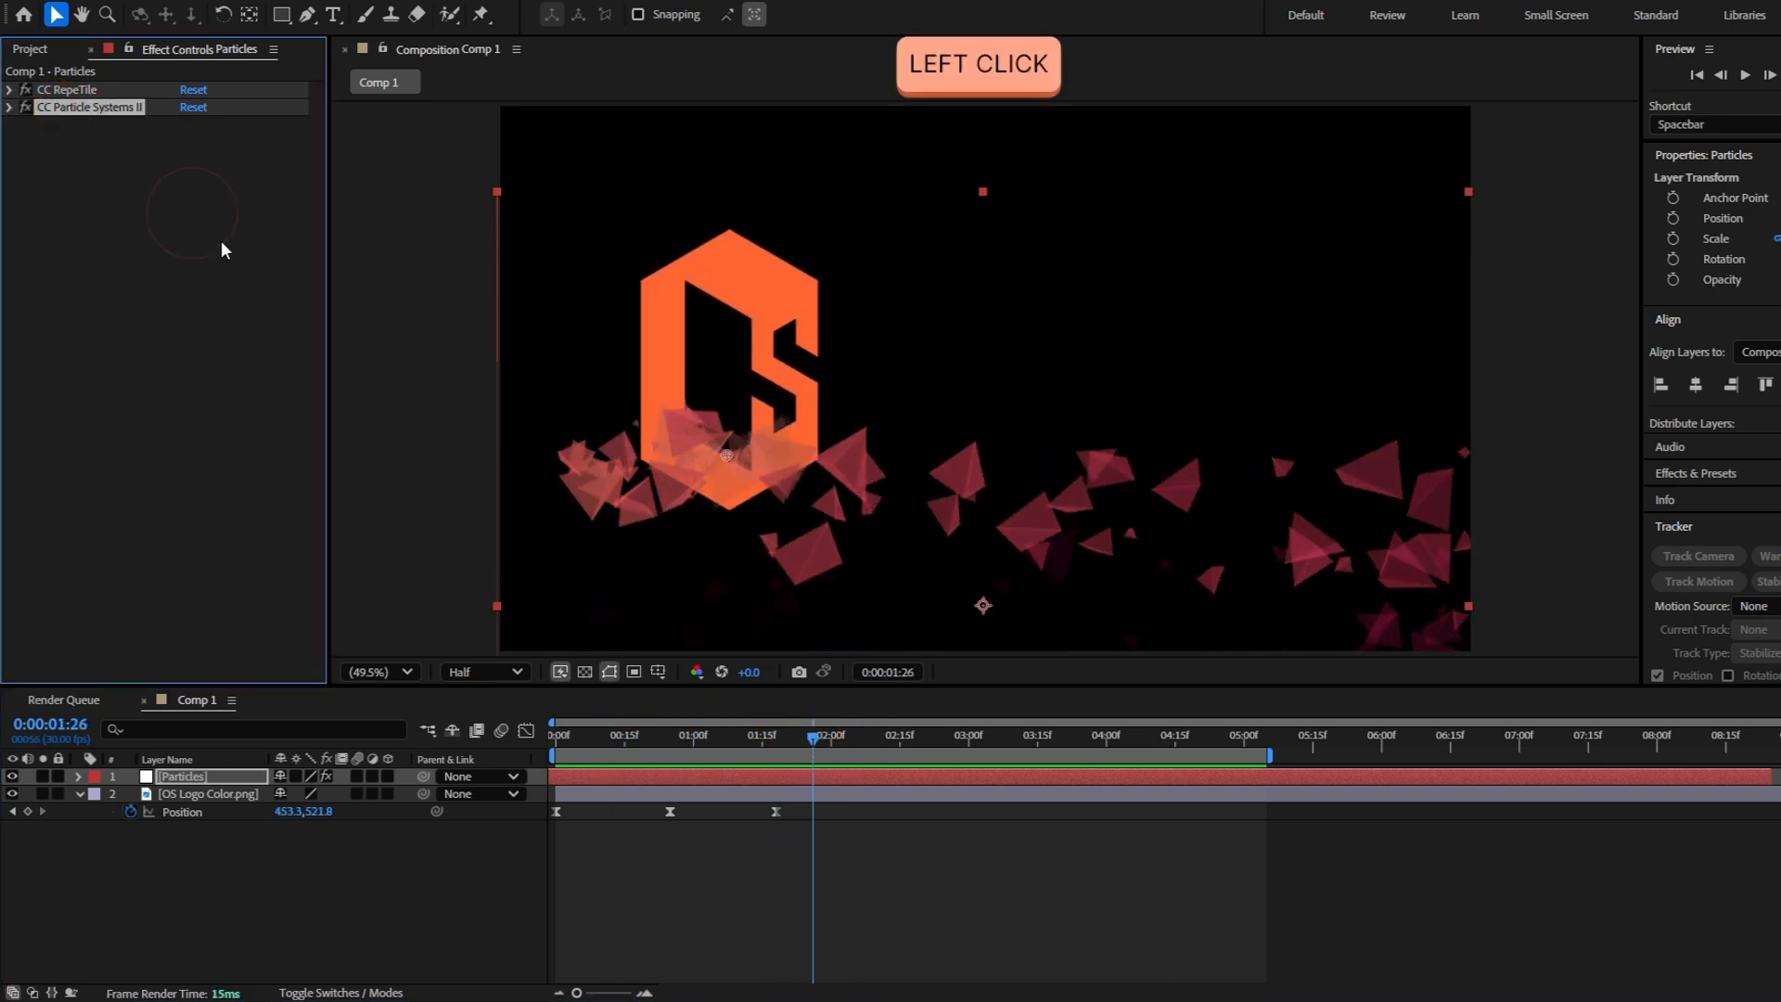
pyautogui.hotkey('ctrl', 'space')
pyautogui.write('glow')
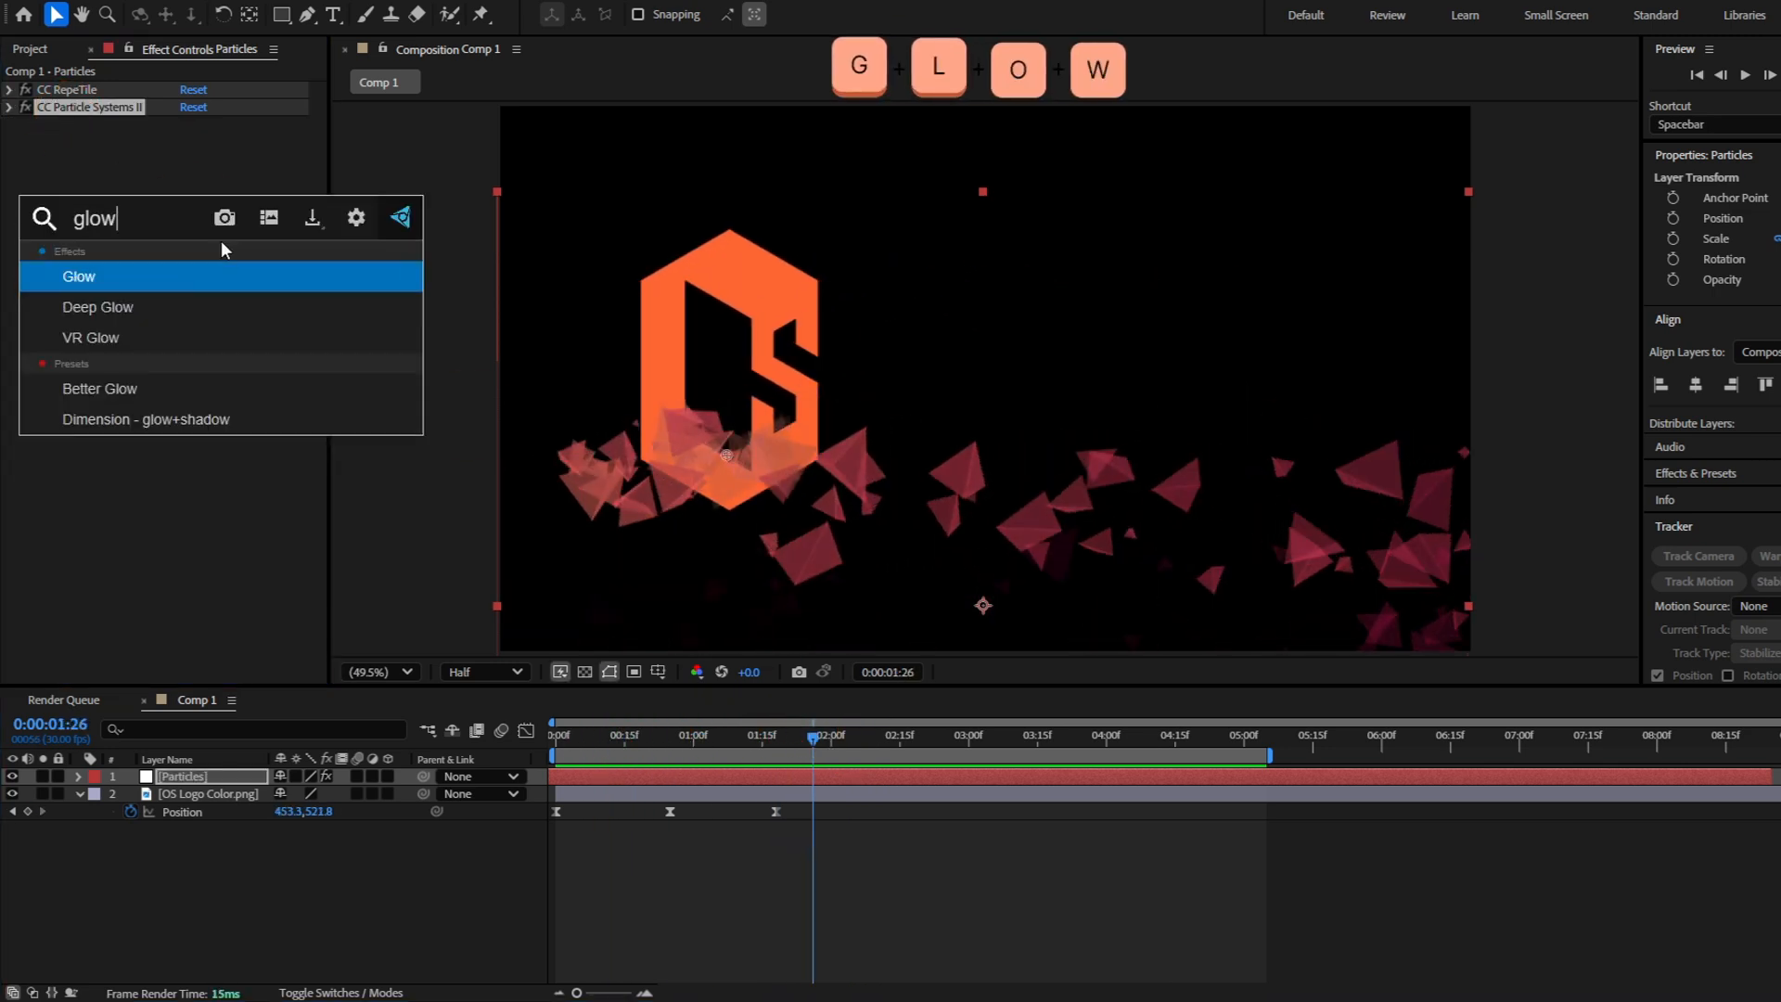
pyautogui.press('Return')
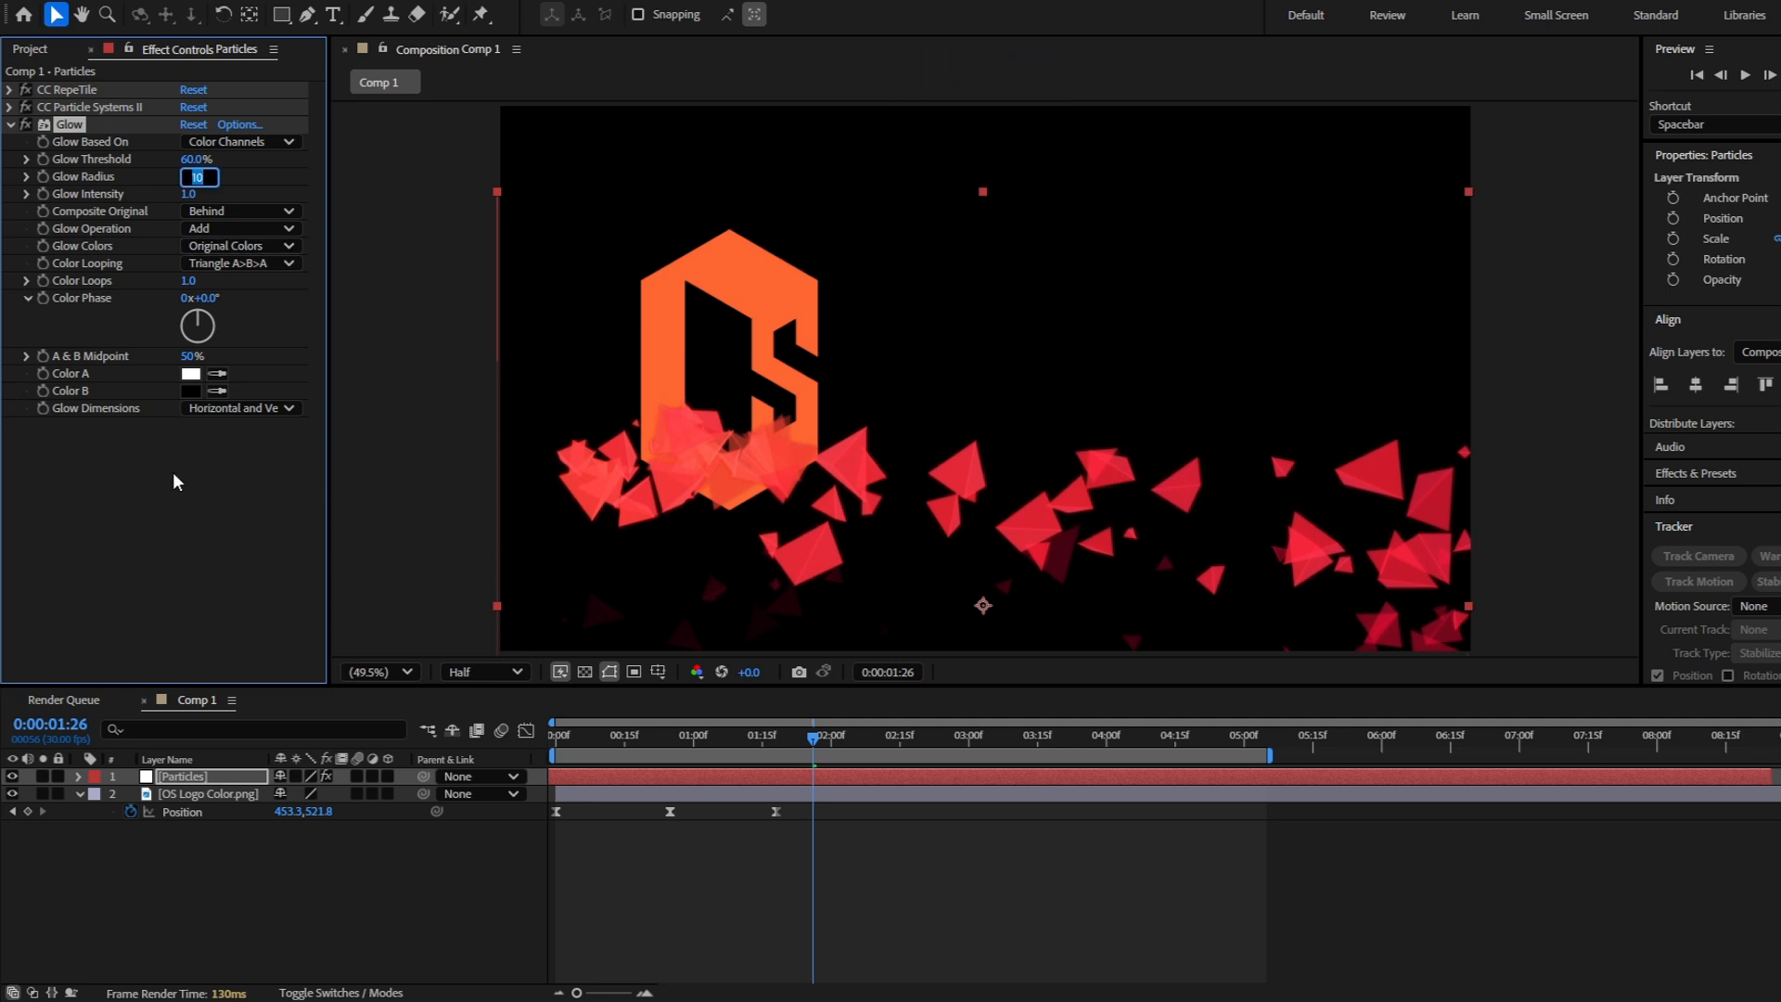
pyautogui.click(193, 177)
pyautogui.write('50')
pyautogui.press('Return')
# Duplicate the Glow effect, set the copy's Glow Radius to 200, and preview the animation
pyautogui.hotkey('ctrl', 'd')
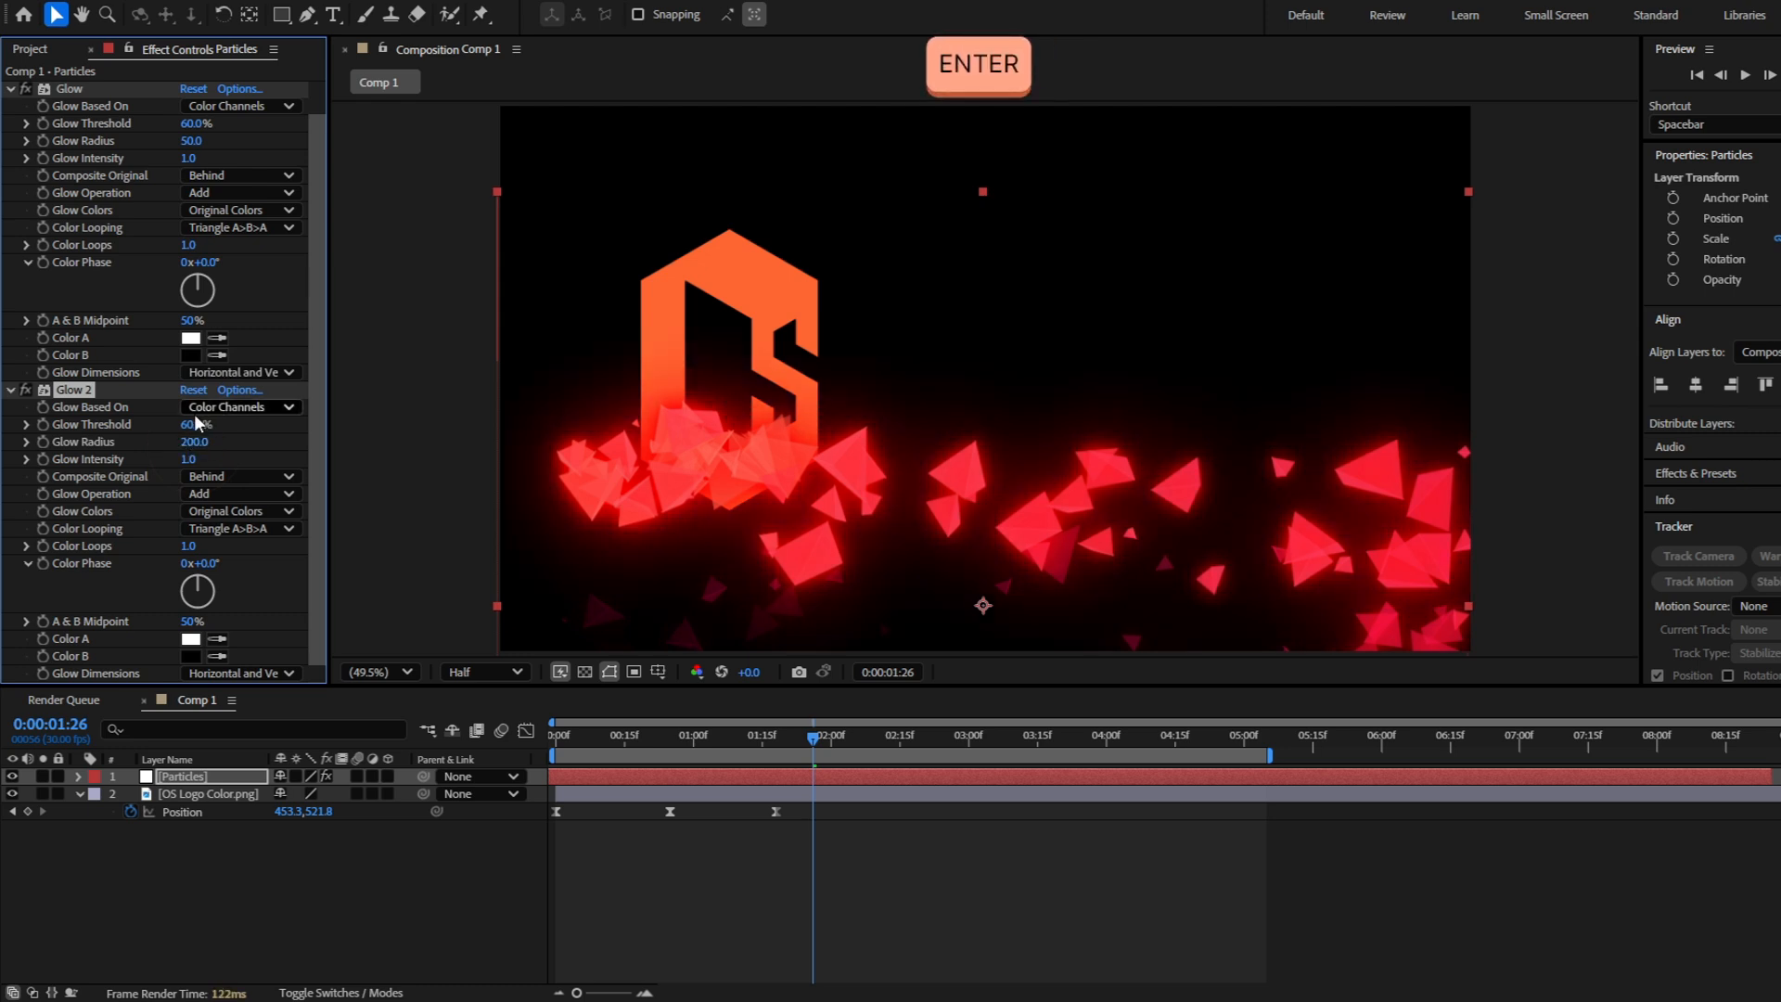
pyautogui.press('space')
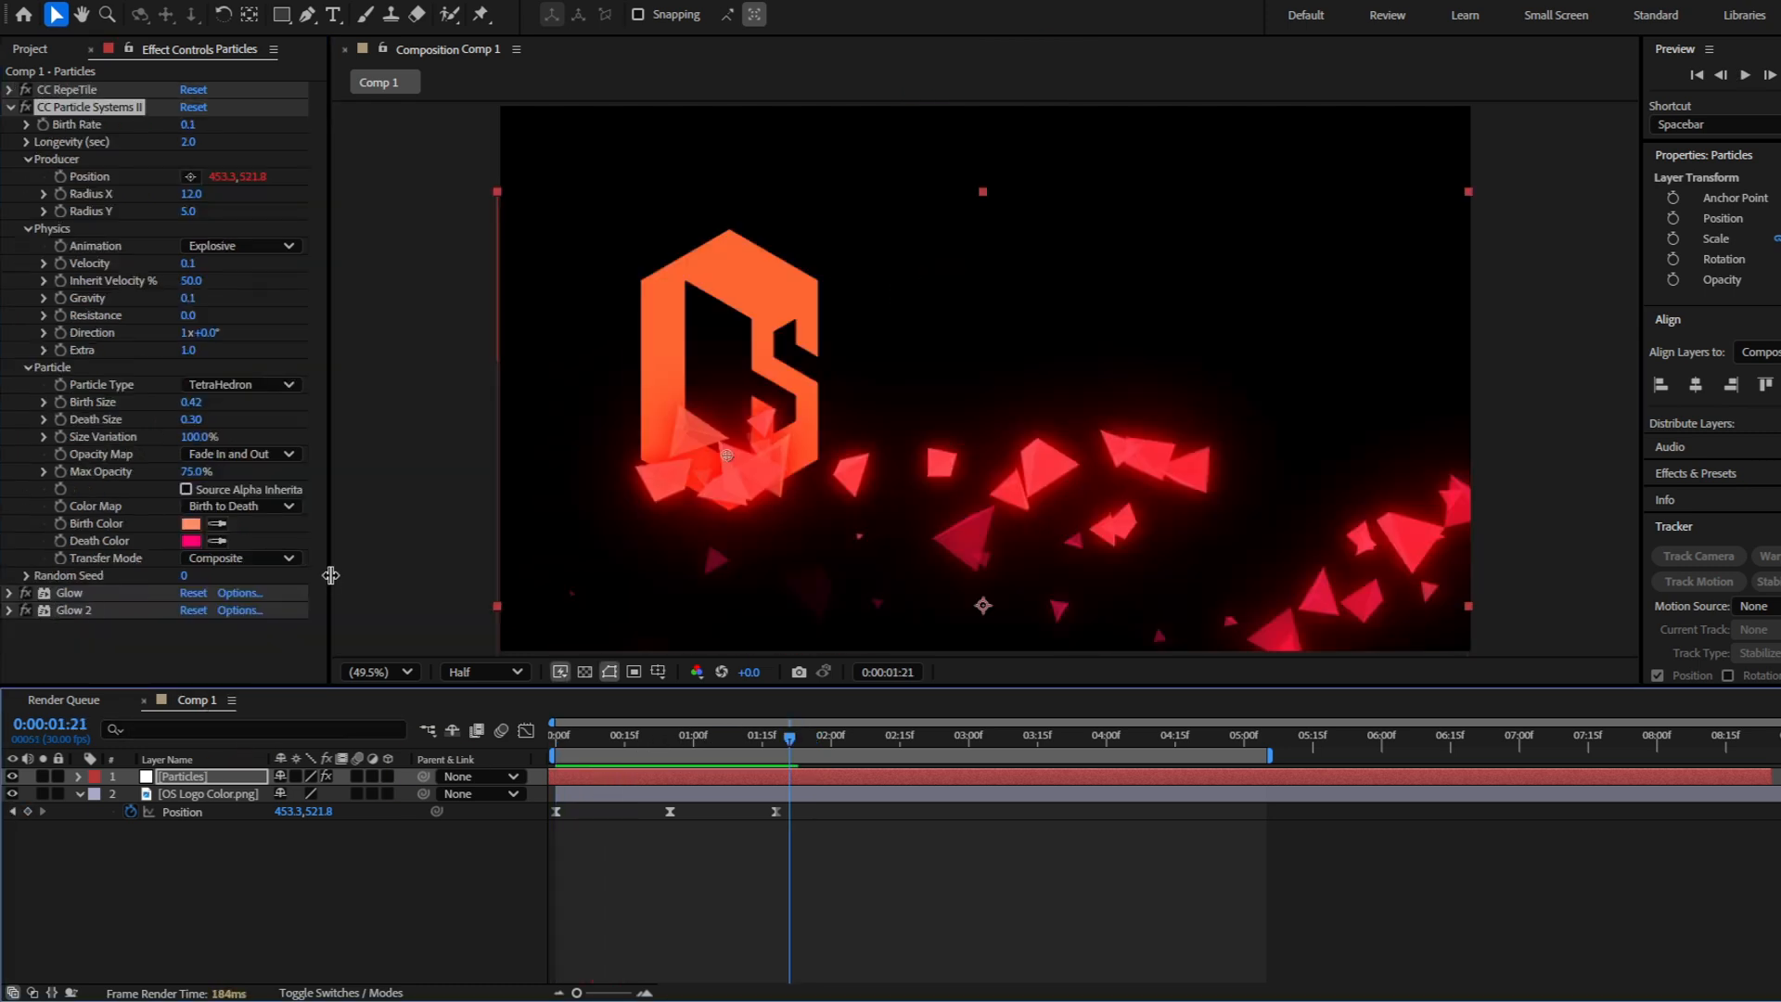
# Set the particles' Transfer Mode to Add, inspect the overlapping particles up close, and preview the trail
pyautogui.click(160, 558)
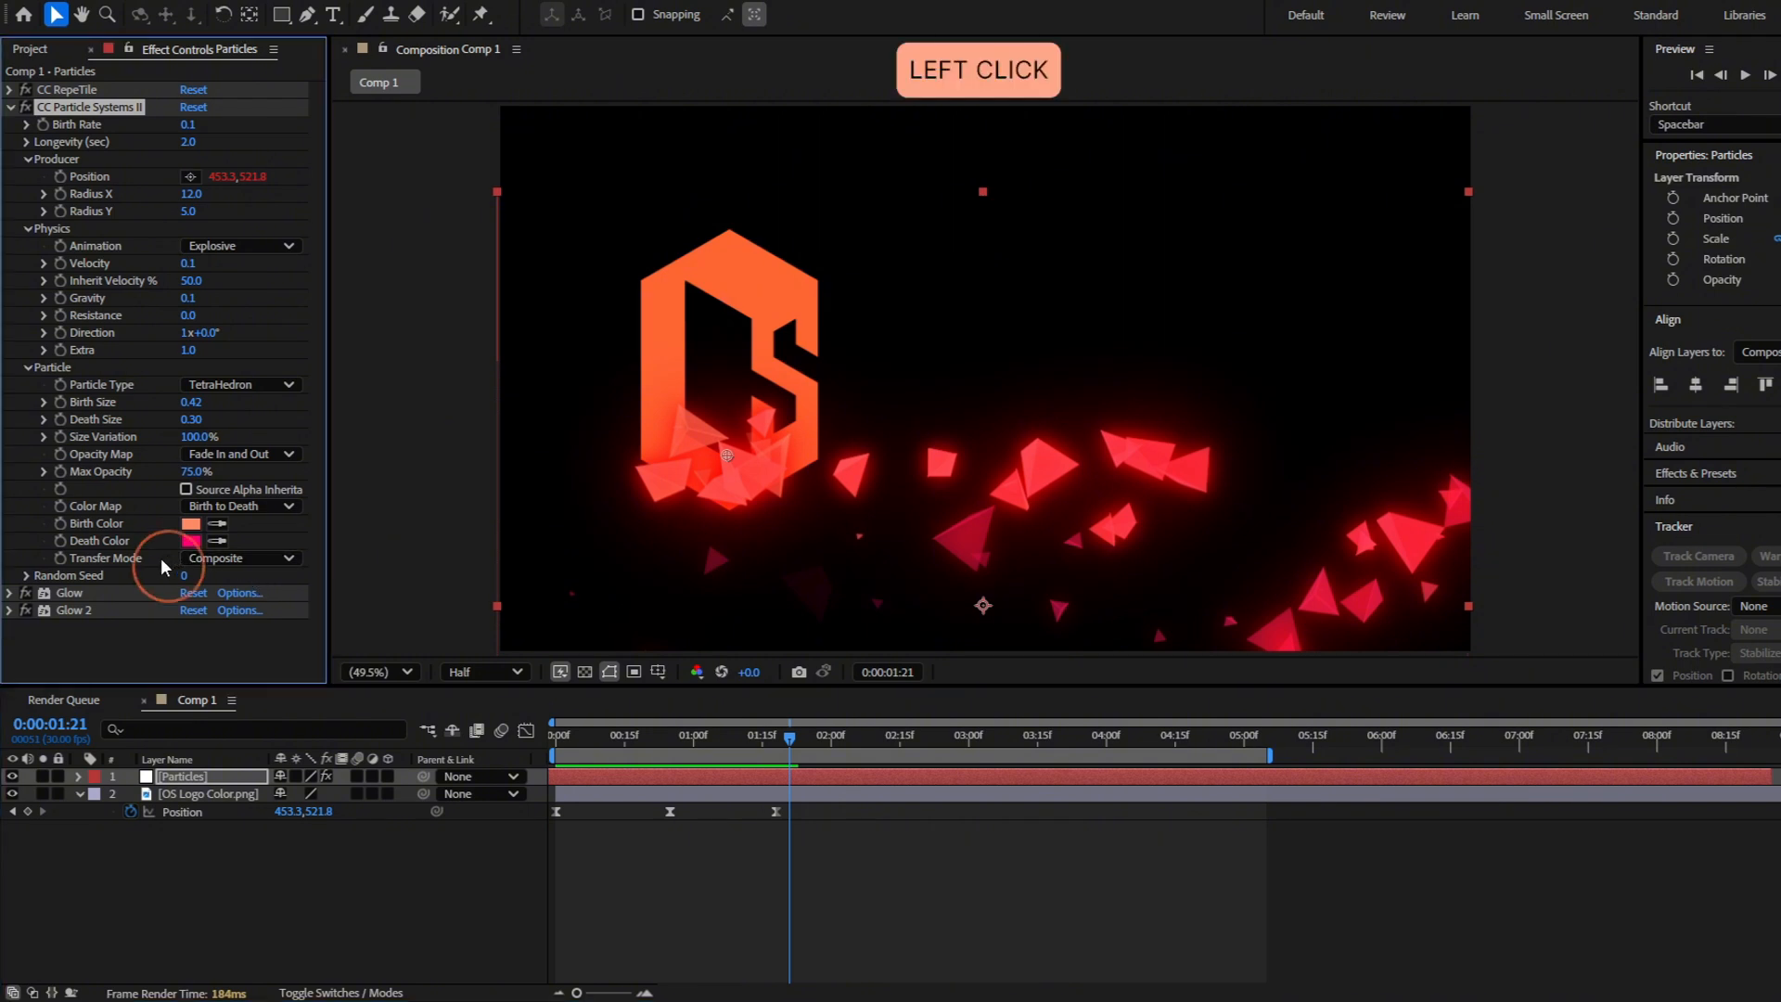
pyautogui.click(211, 555)
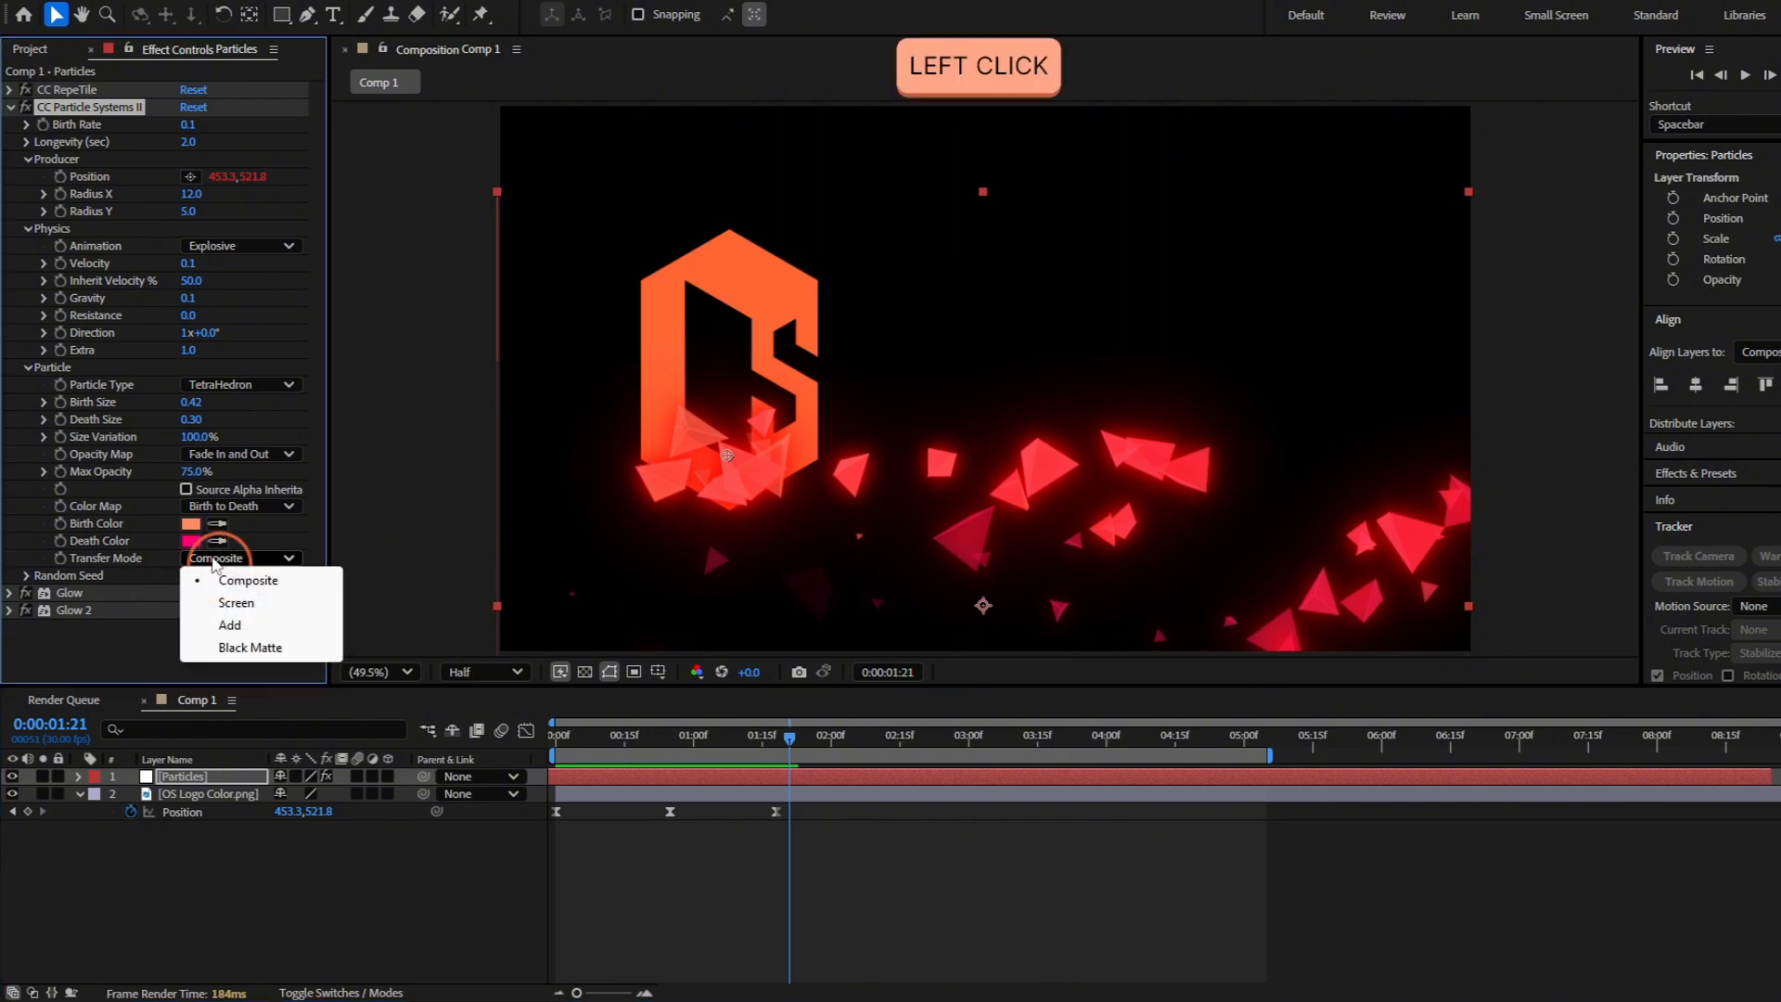
pyautogui.click(229, 625)
pyautogui.scroll(3, 1200, 483)
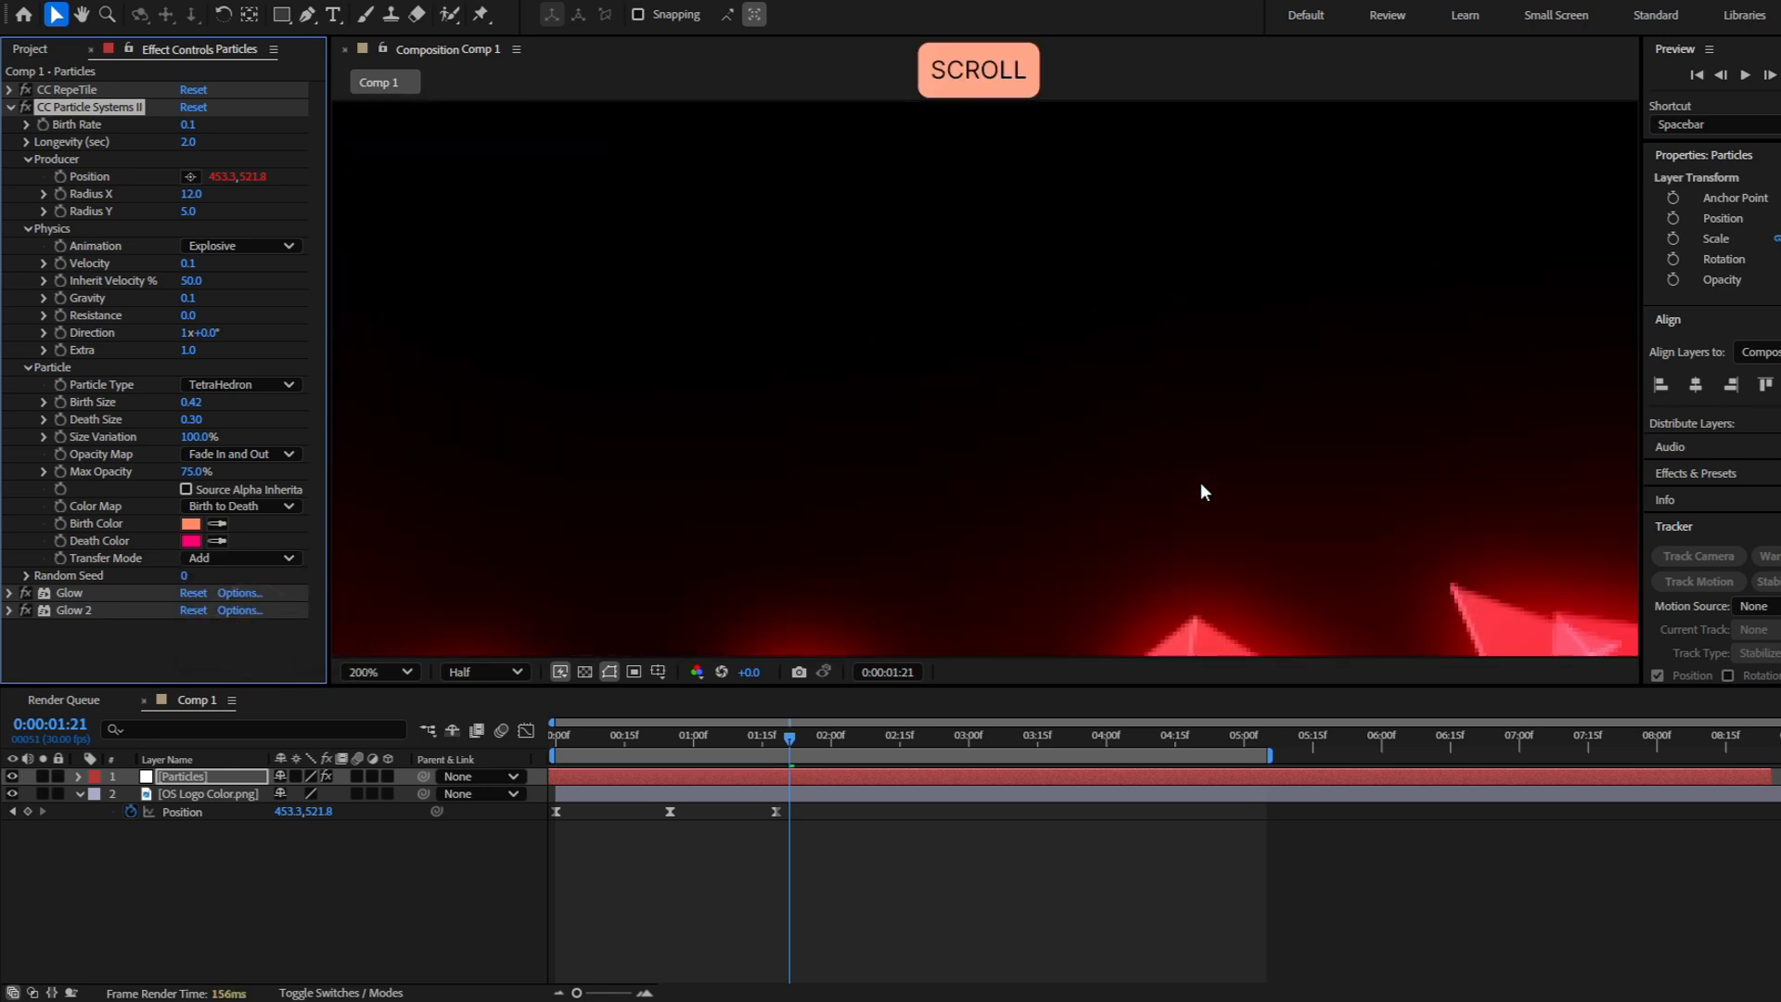
pyautogui.scroll(-1, 1200, 482)
pyautogui.moveTo(1285, 547); pyautogui.dragTo(1132, 475)
pyautogui.scroll(-1, 931, 473)
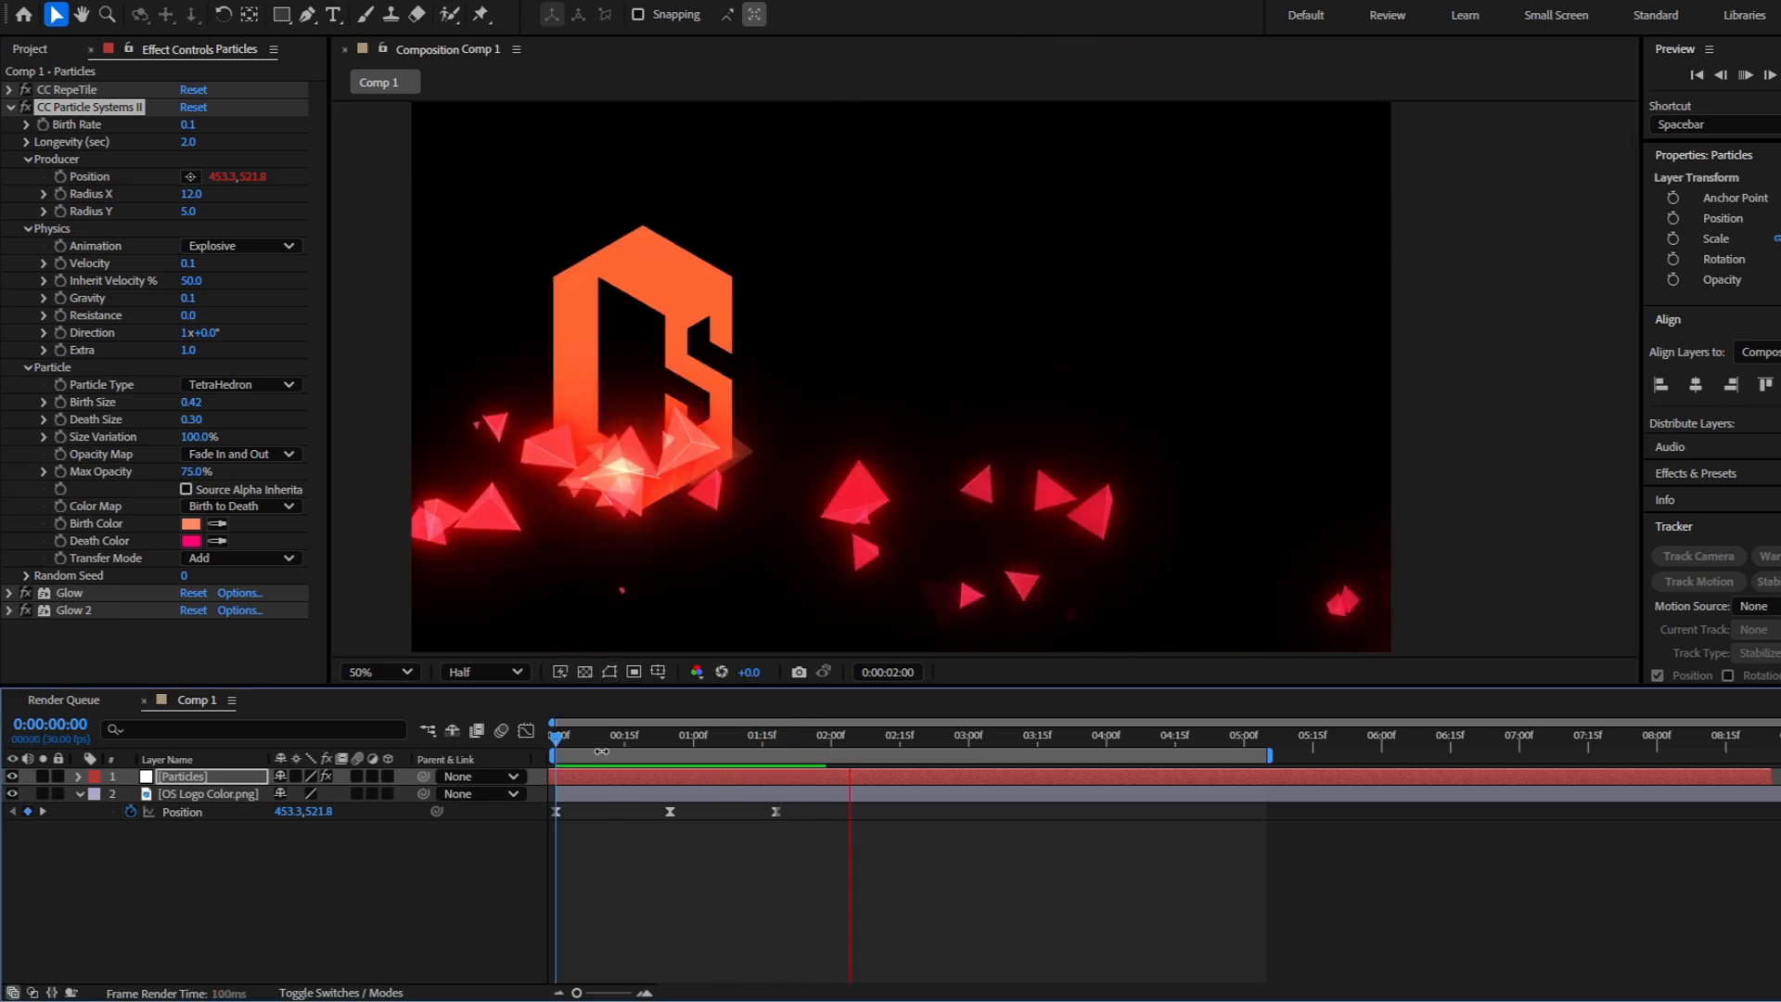
pyautogui.moveTo(636, 738); pyautogui.dragTo(863, 760)
pyautogui.press('space')
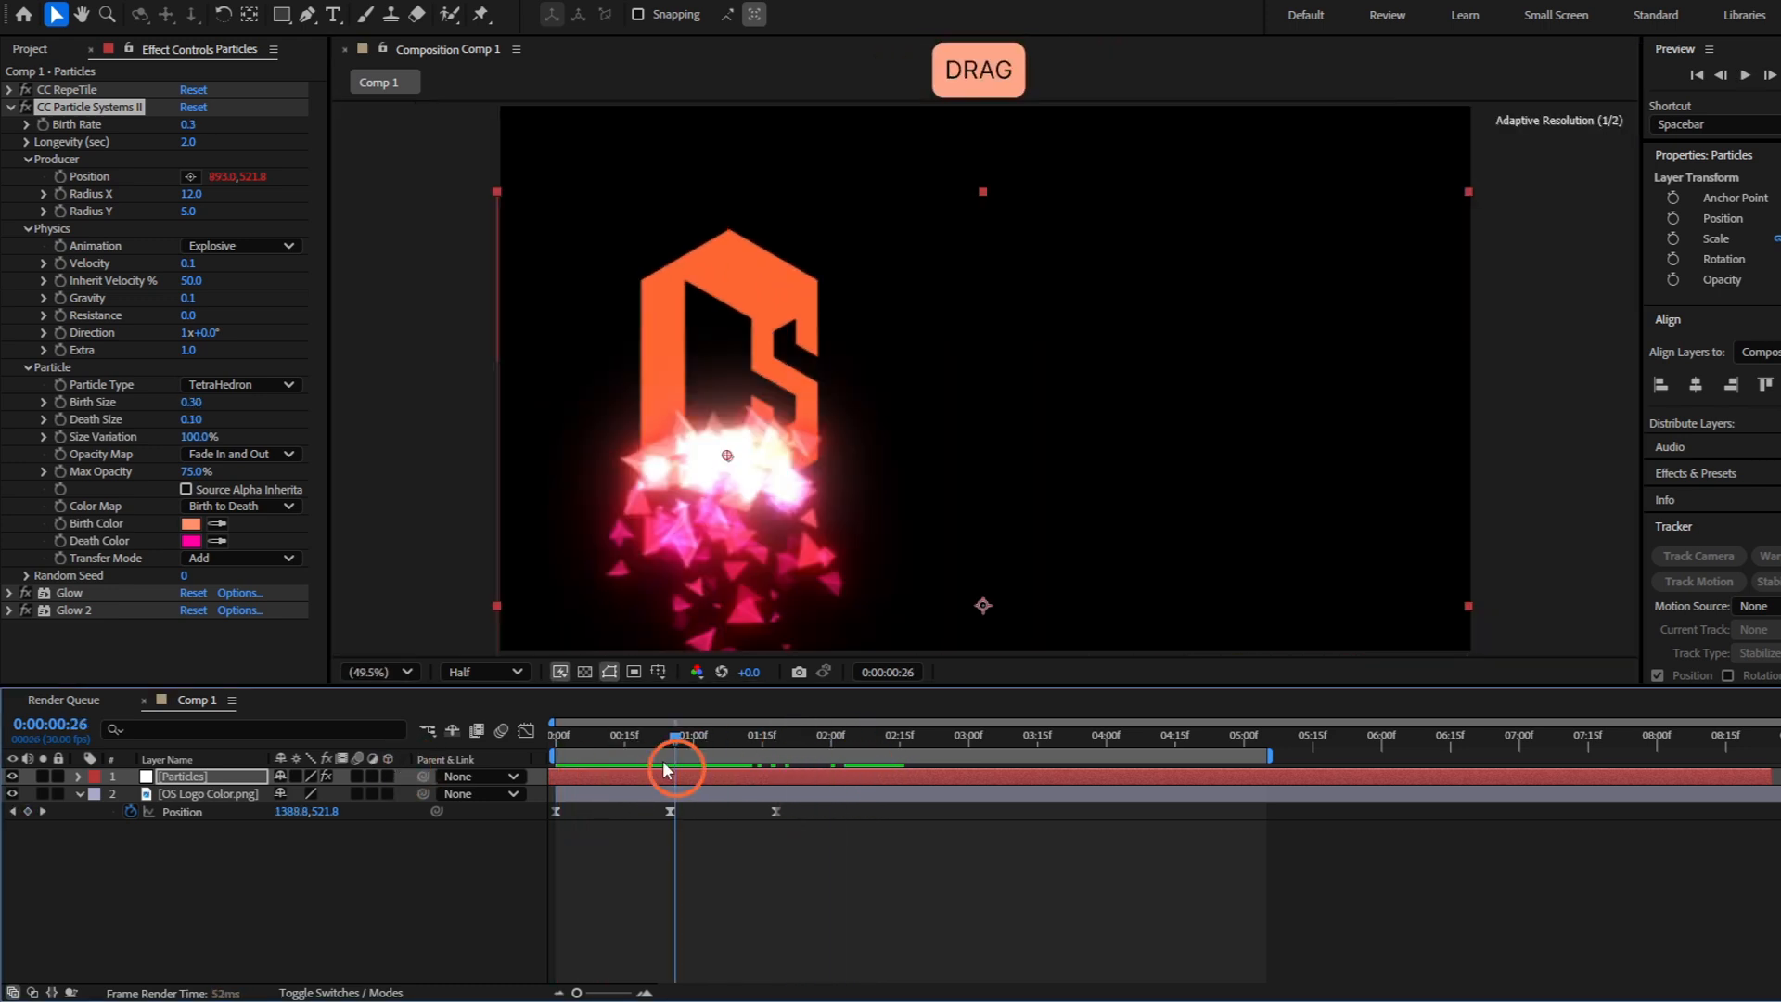
# Keyframe the logo at 0:00:02:12 to the upper middle of the composition, at about 1028.6, 97.9
pyautogui.moveTo(668, 760); pyautogui.dragTo(887, 770)
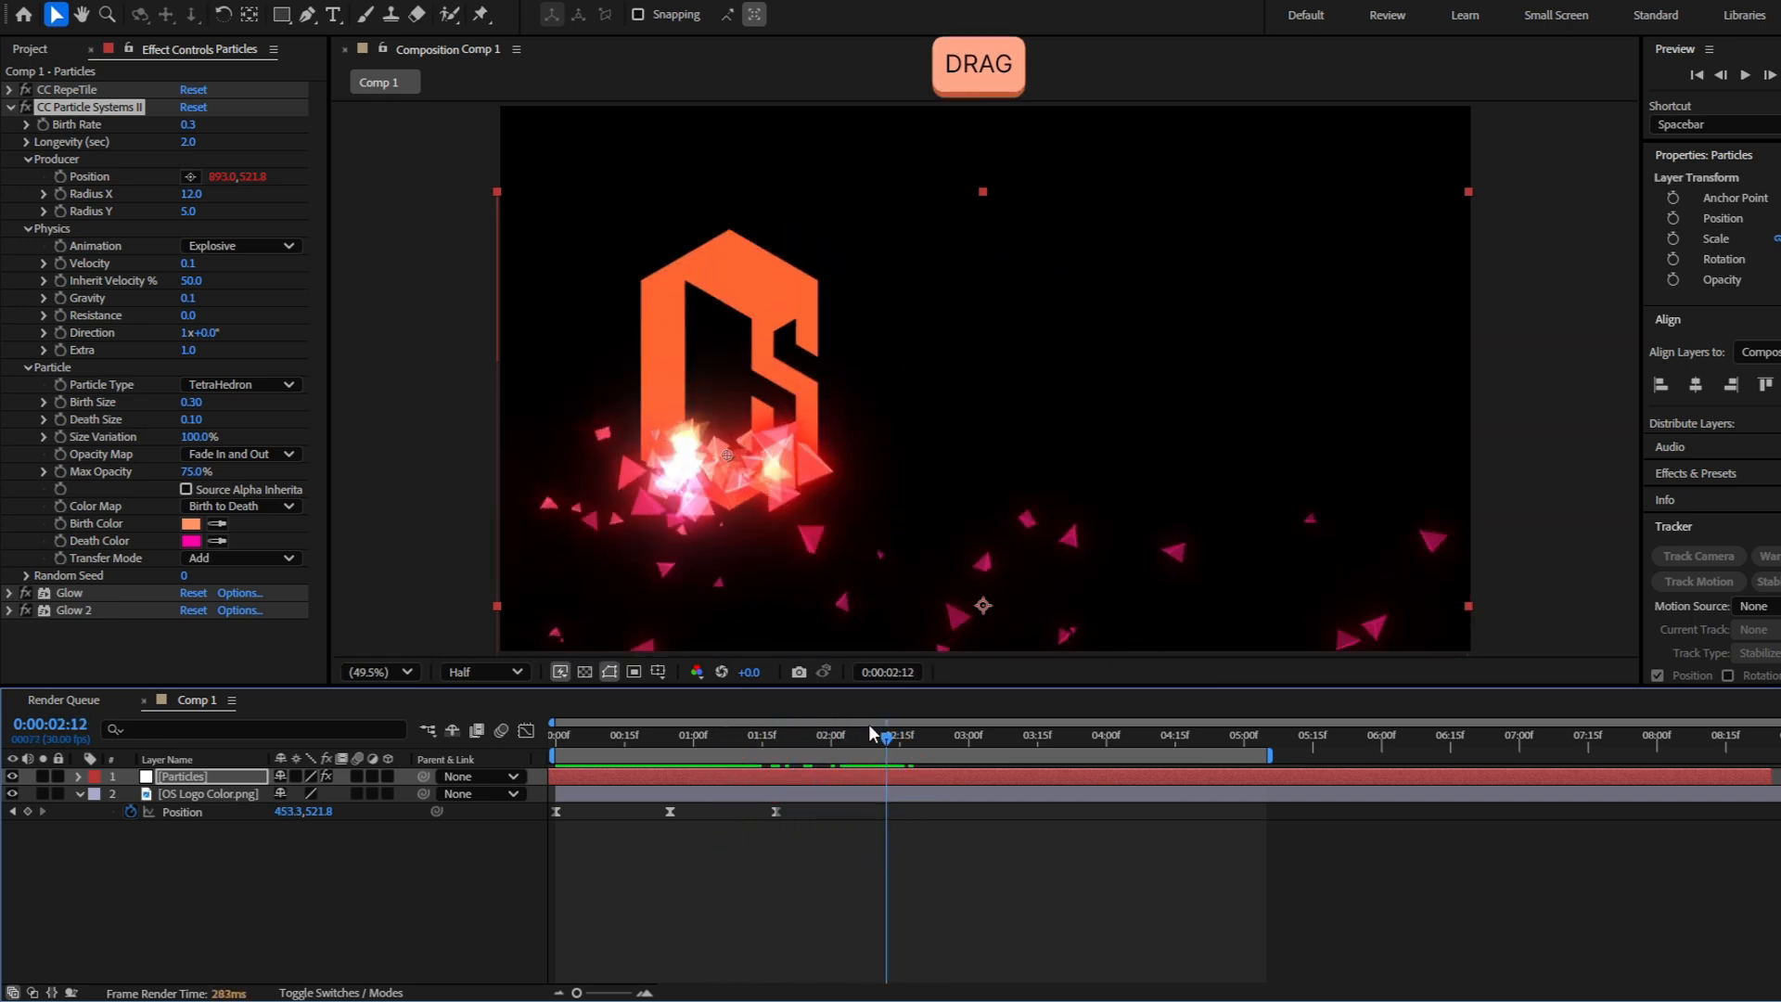
pyautogui.moveTo(765, 429); pyautogui.dragTo(858, 429)
pyautogui.click(723, 374)
pyautogui.moveTo(724, 375); pyautogui.dragTo(1007, 256)
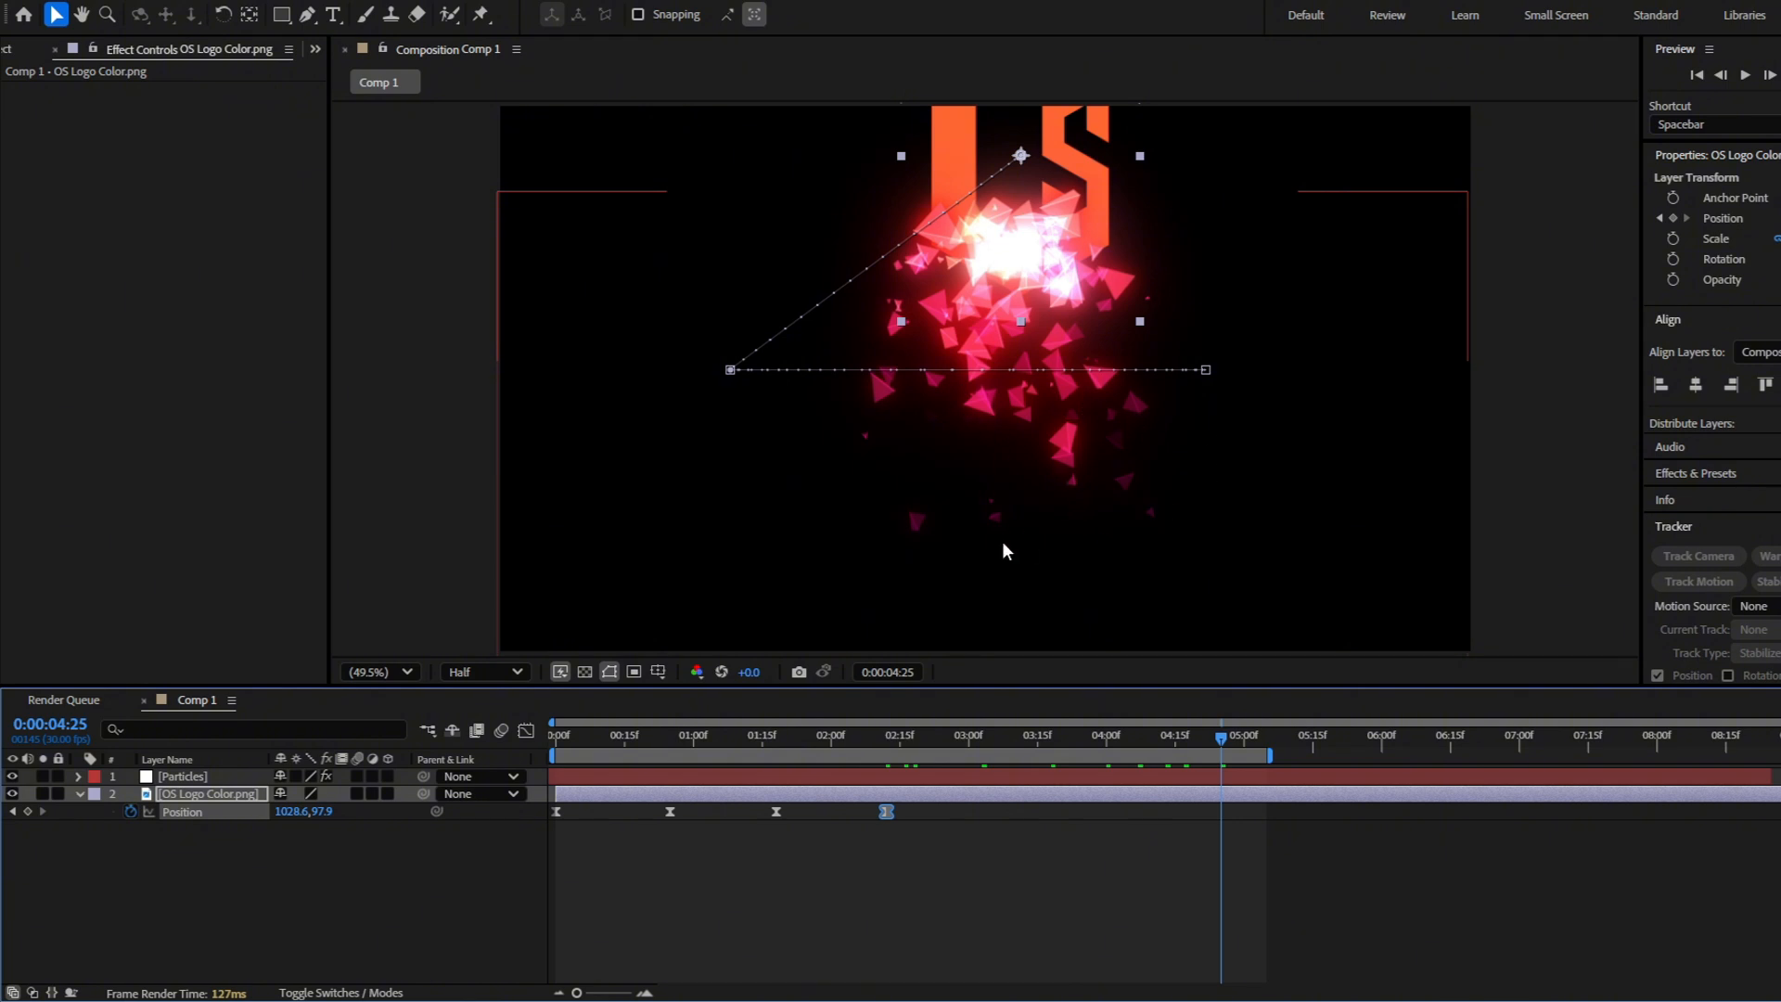
# Reduce the Longevity of the Particles layer's particle system to 1.5 seconds
pyautogui.click(214, 777)
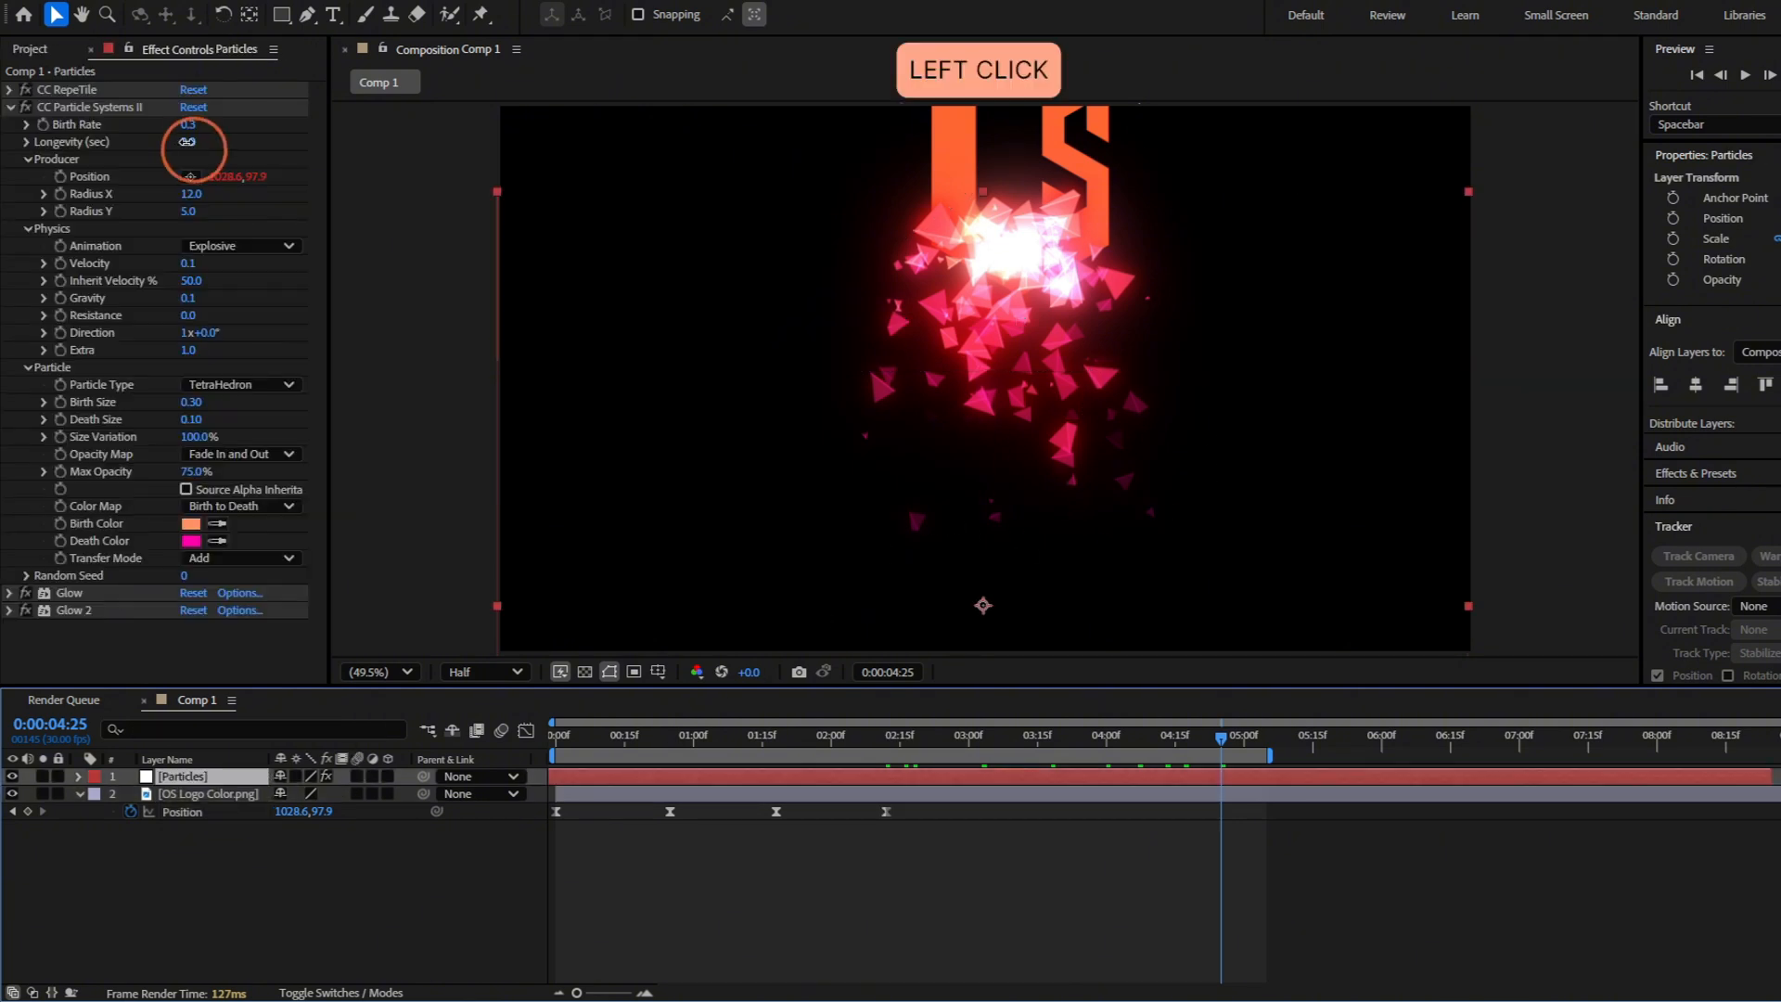
pyautogui.click(187, 141)
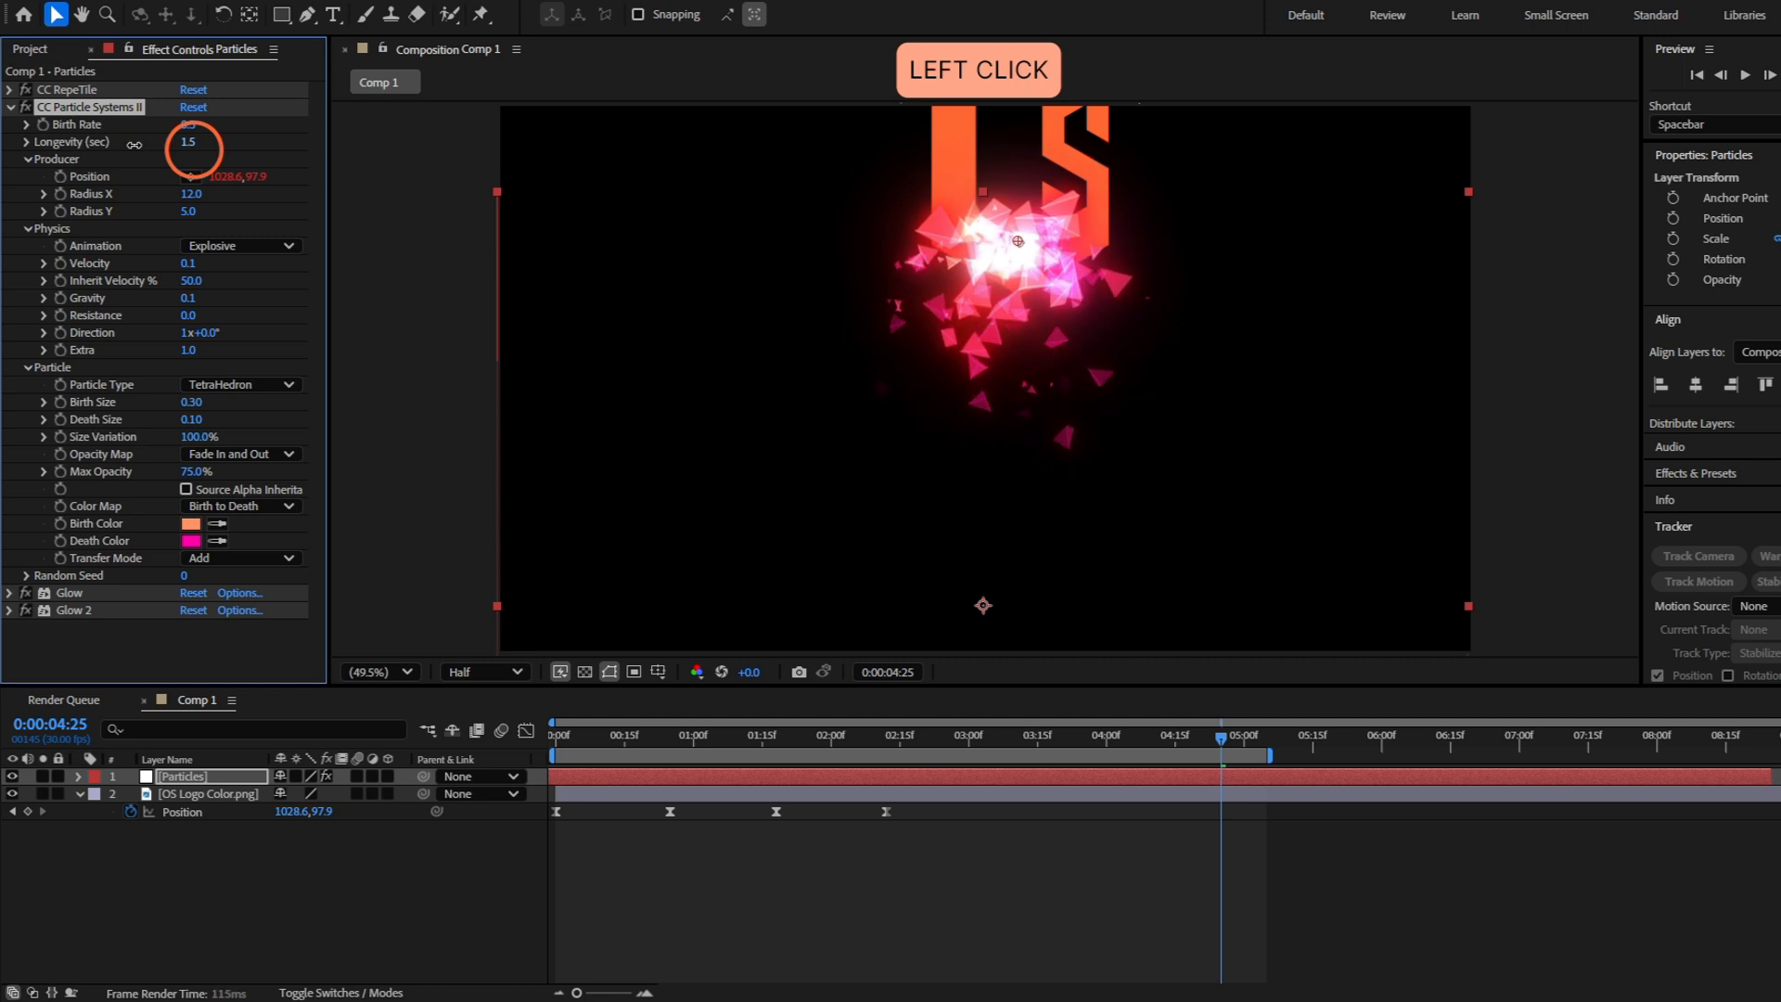
pyautogui.moveTo(186, 142); pyautogui.dragTo(199, 187)
# Play the full logo animation from the first frame to review the glowing trail along the extended path
pyautogui.click(976, 835)
pyautogui.press('space')
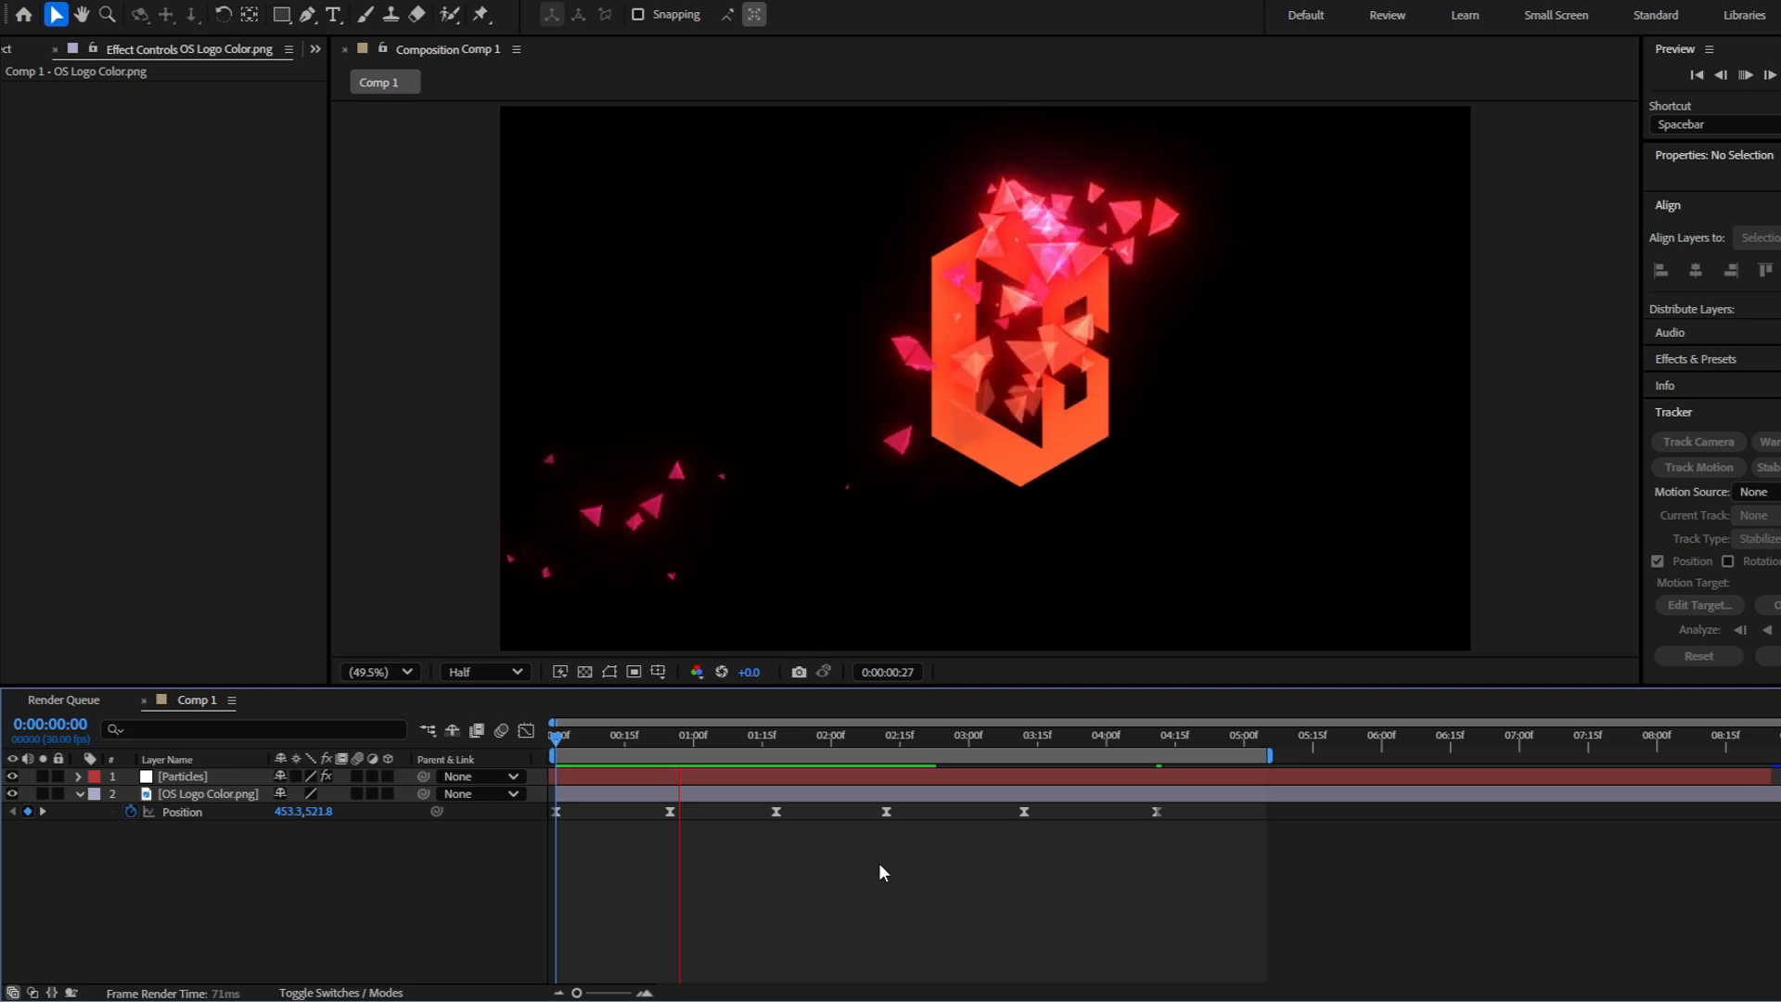
pyautogui.click(551, 735)
pyautogui.press('space')
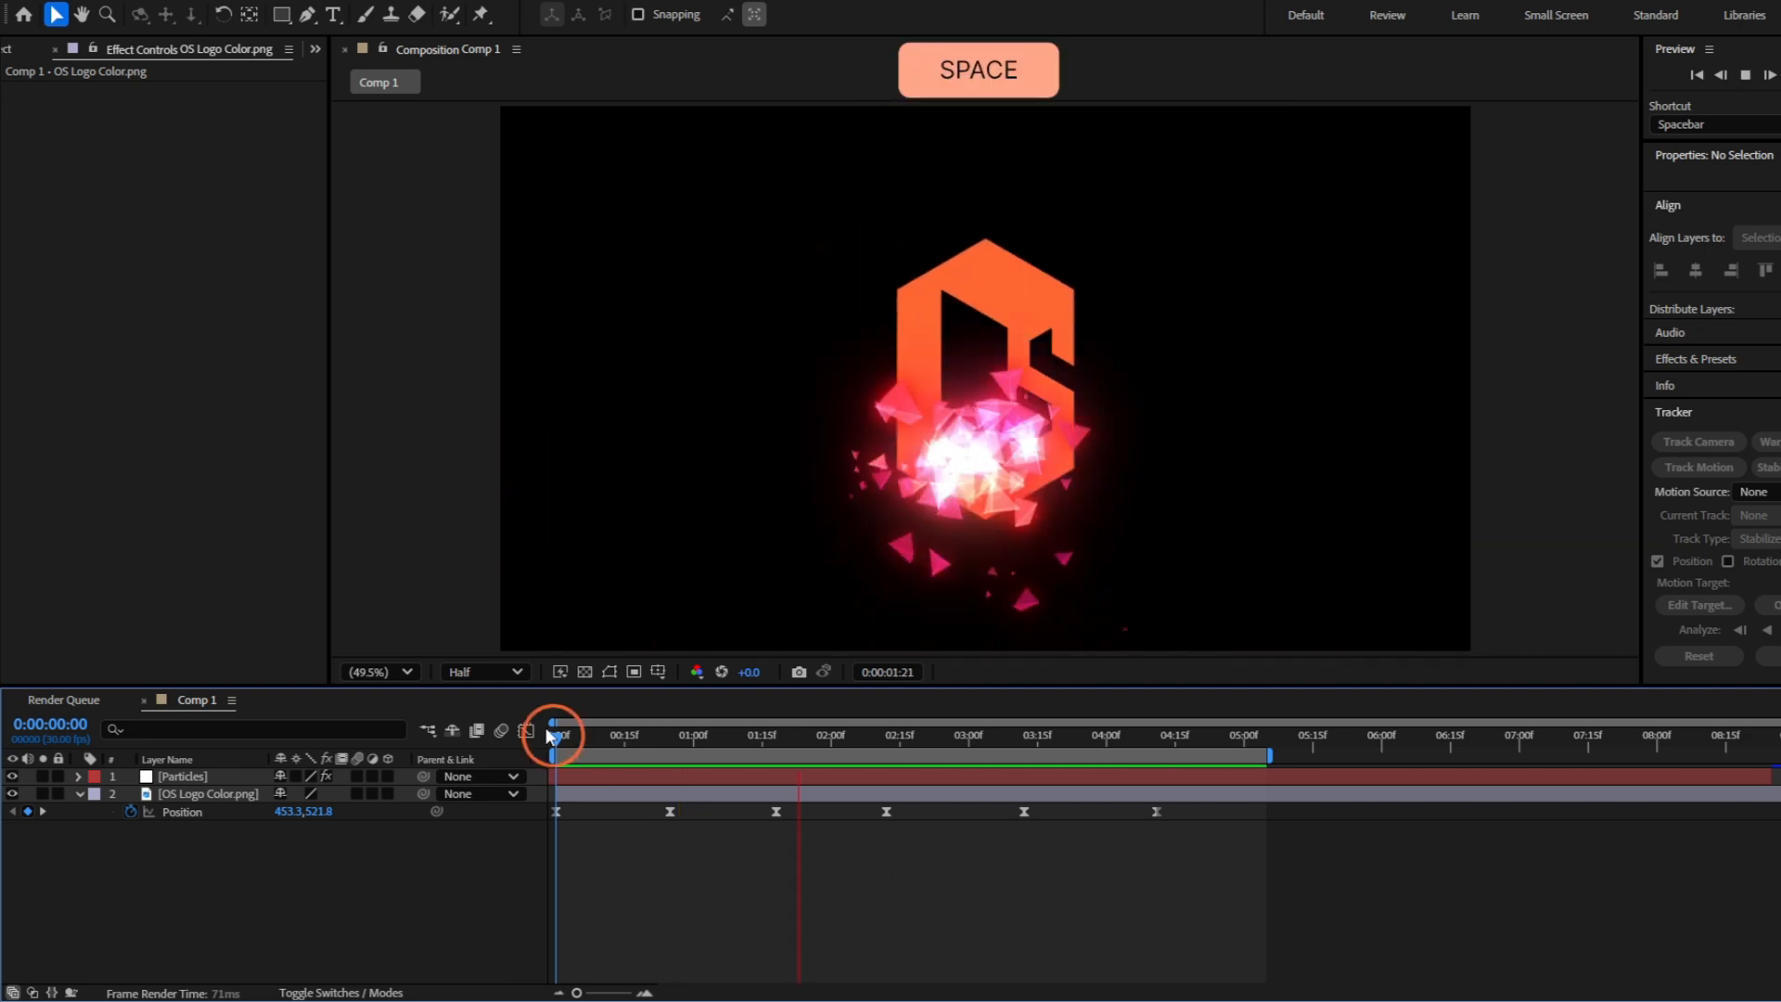
pyautogui.click(551, 735)
pyautogui.press('space')
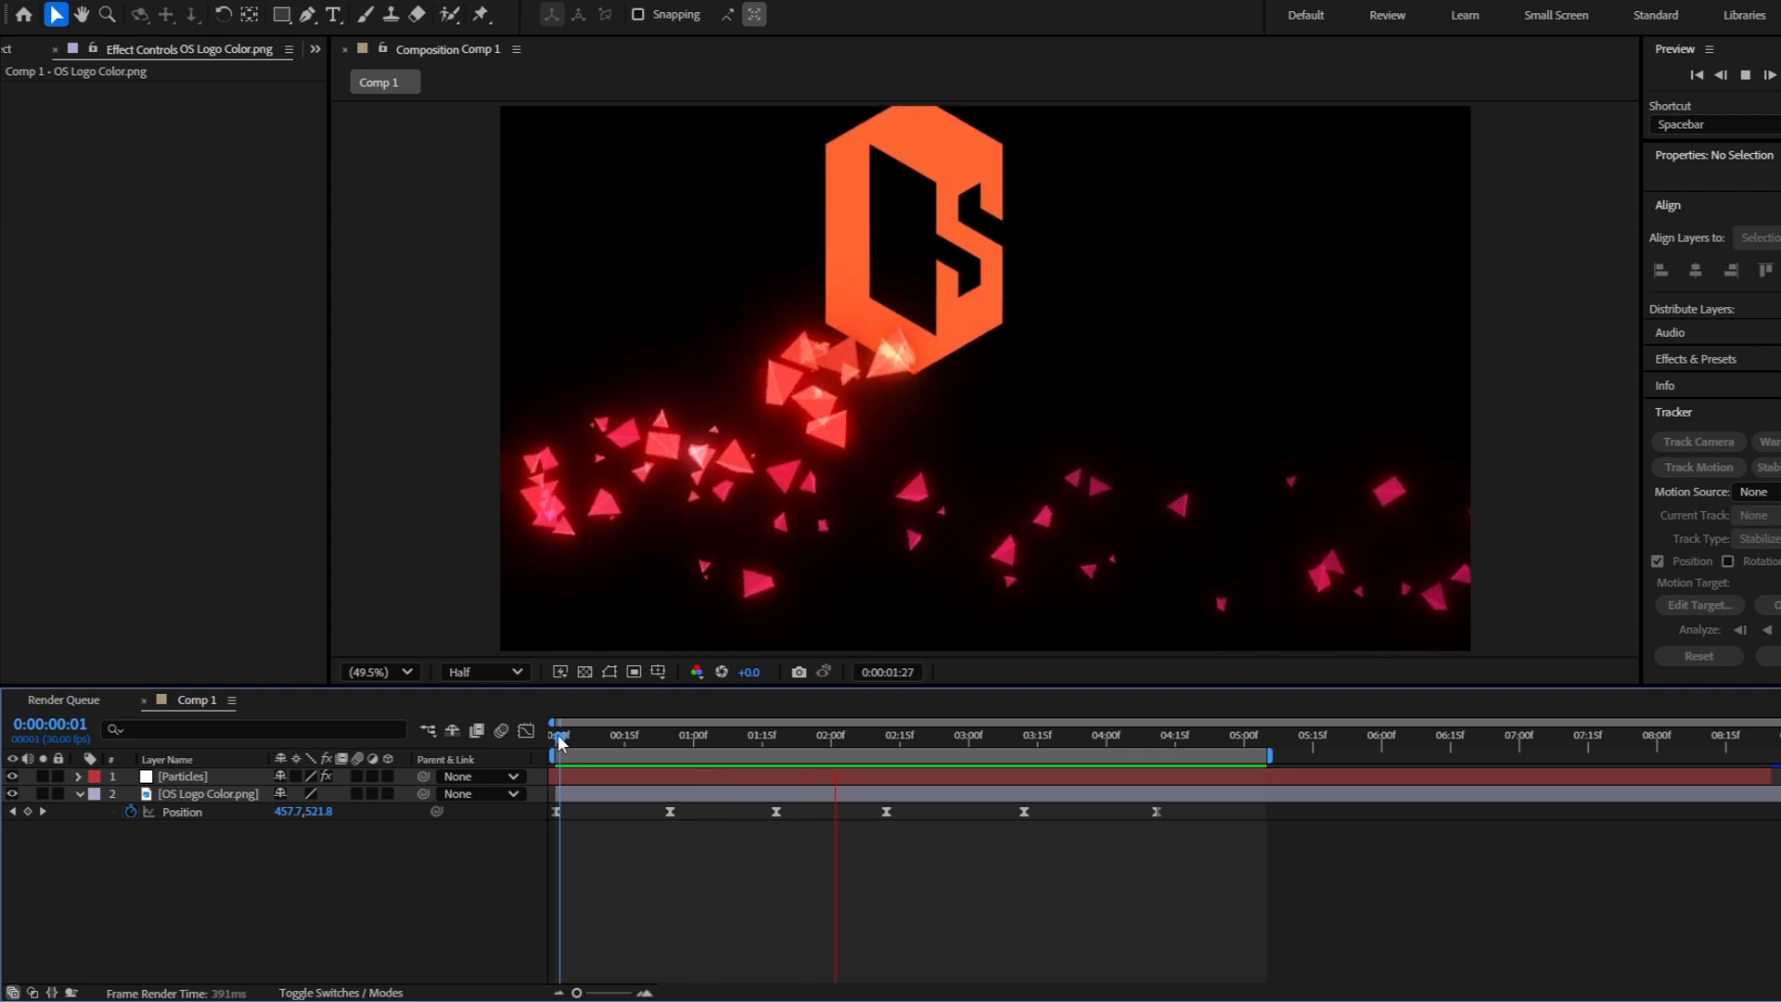
pyautogui.press('space')
# Enable motion blur on the logo and Particles layers and preview from the start
pyautogui.click(358, 793)
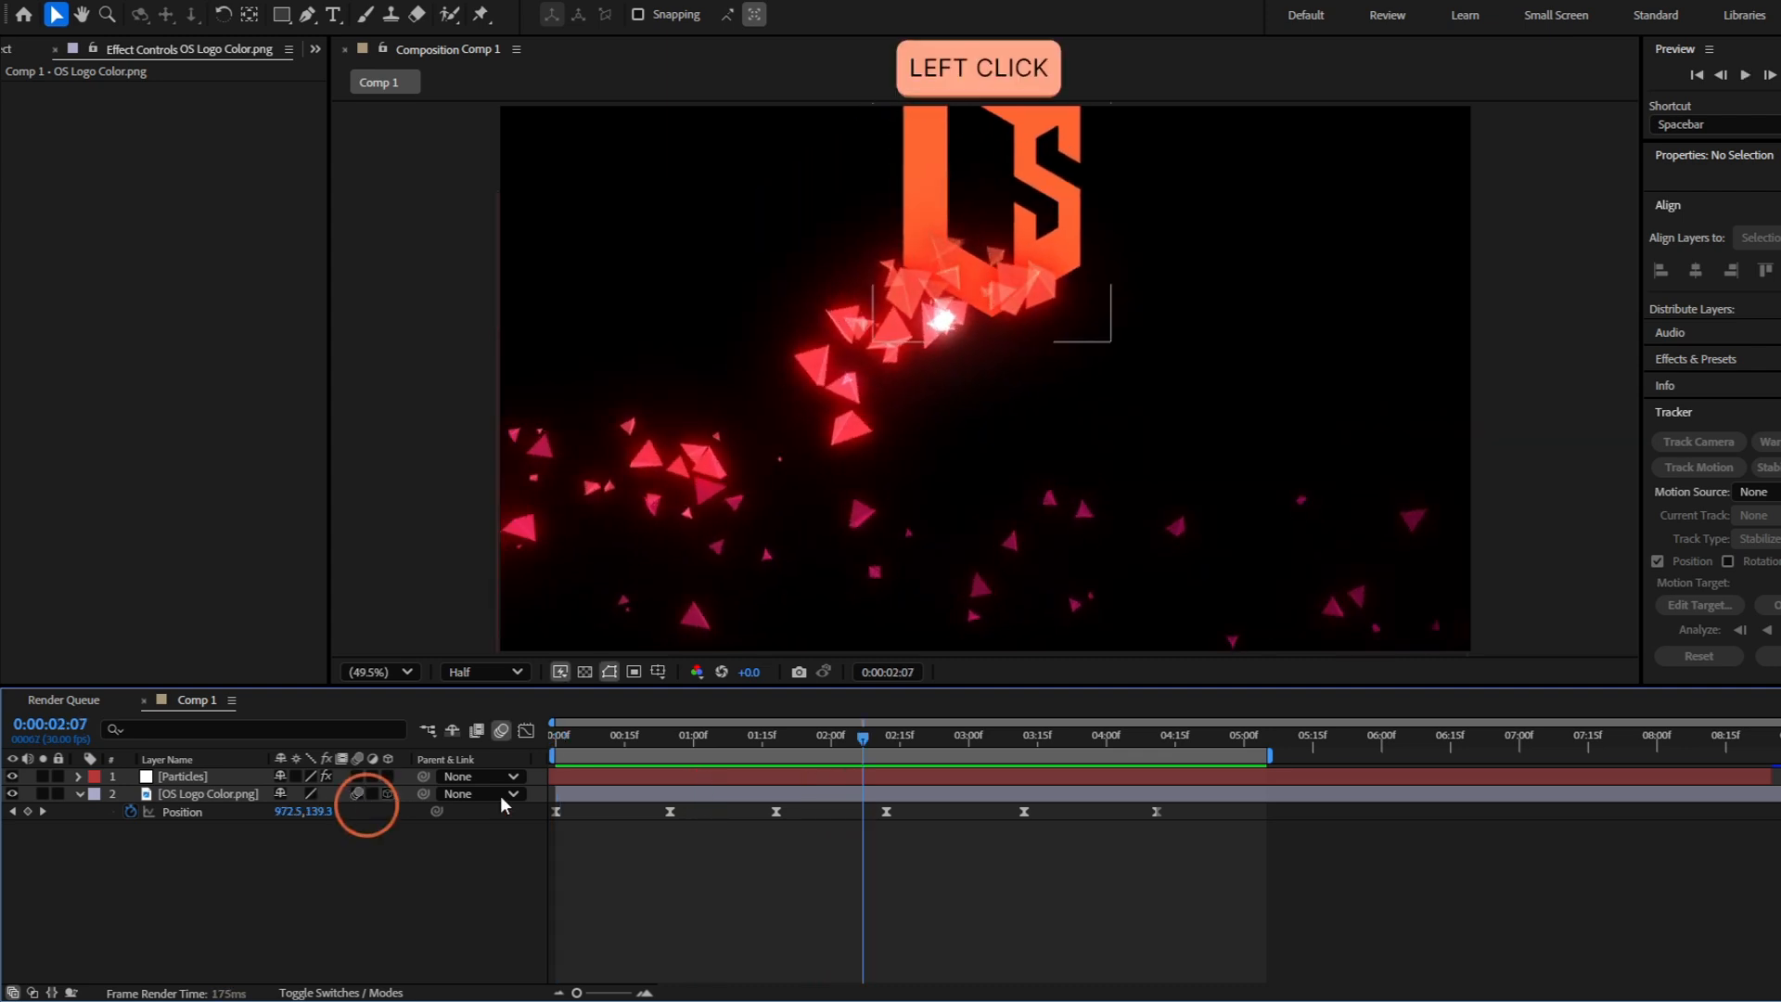
pyautogui.moveTo(871, 831); pyautogui.dragTo(556, 817)
pyautogui.press('space')
pyautogui.click(537, 738)
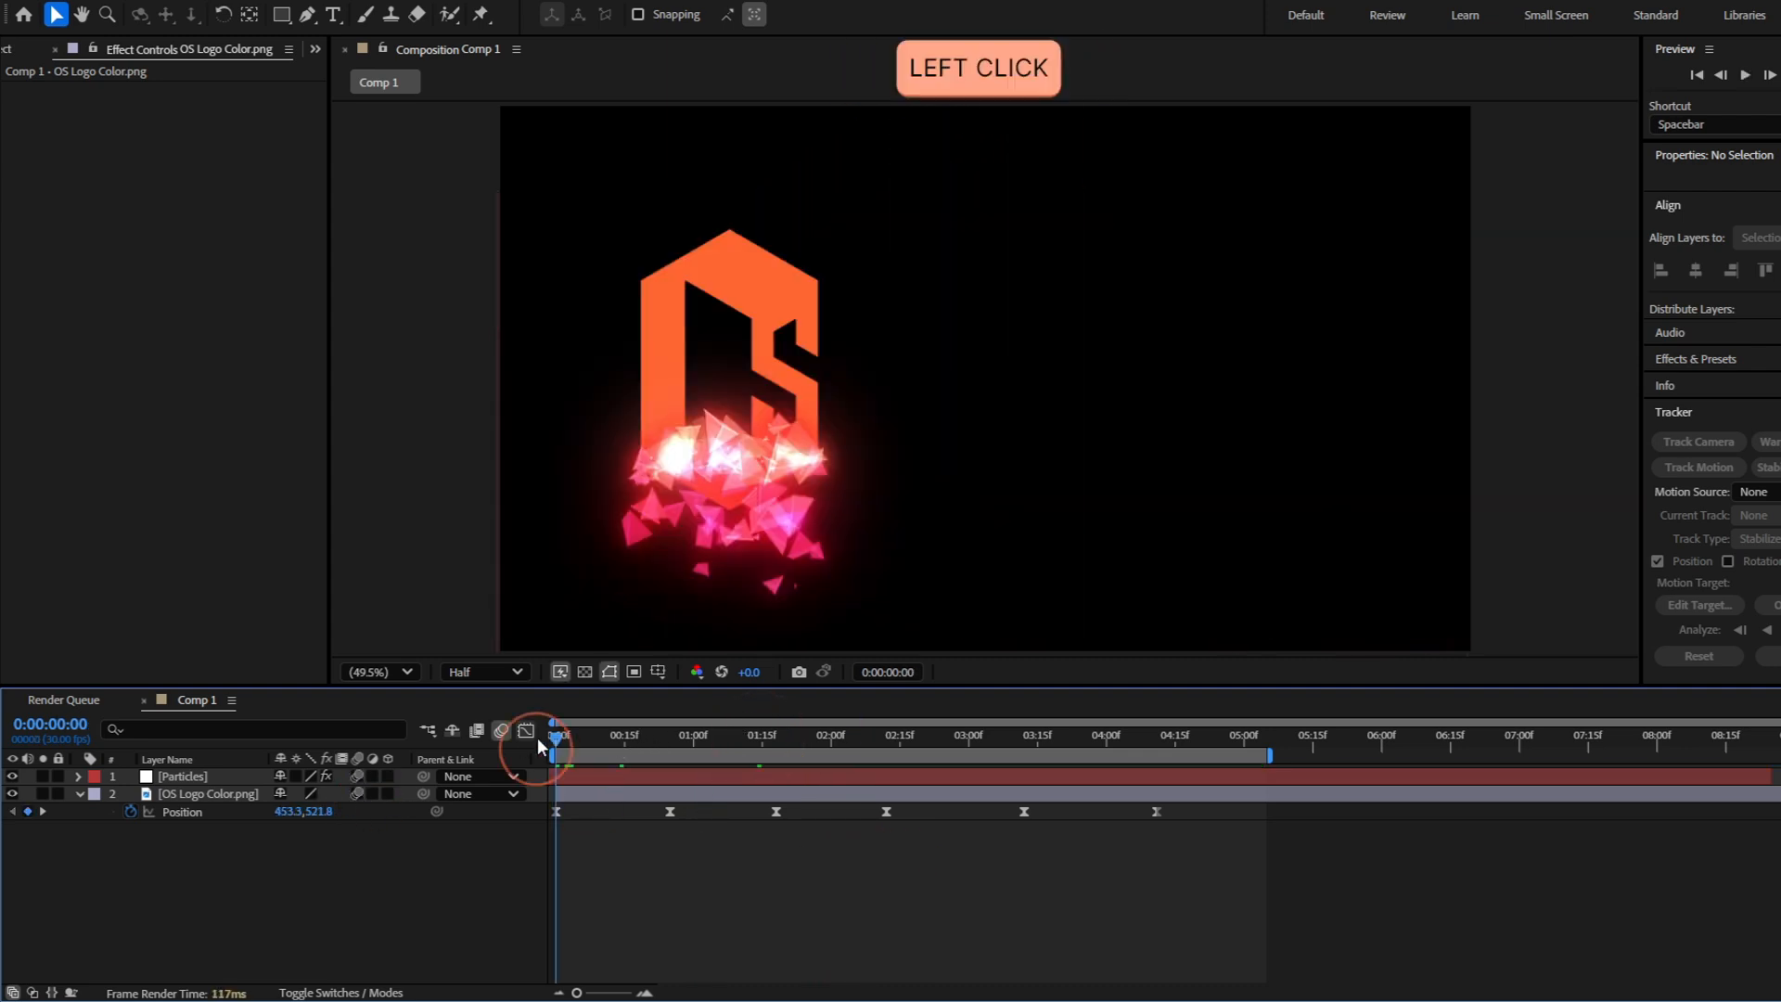